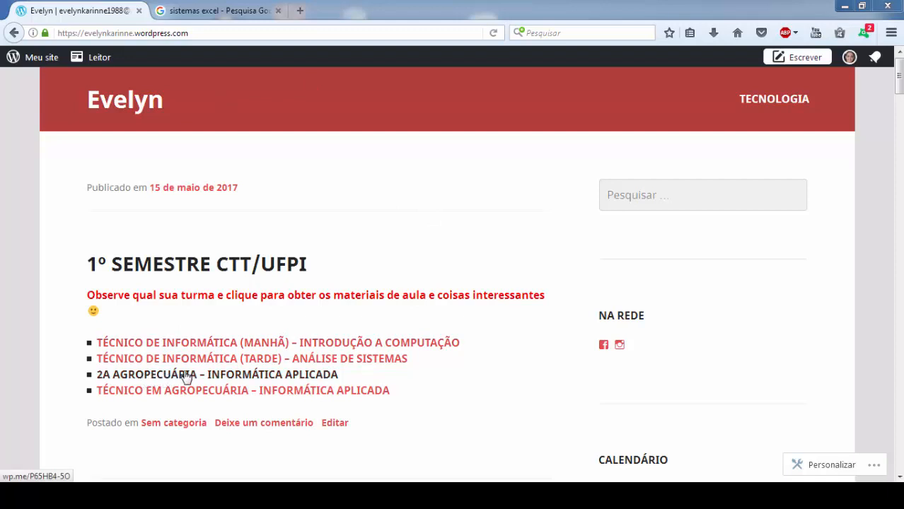
Open the 2A Agropecuária – Informática Aplicada class page and its "Arquivo Excel – Prática (22/06)" file
click(187, 375)
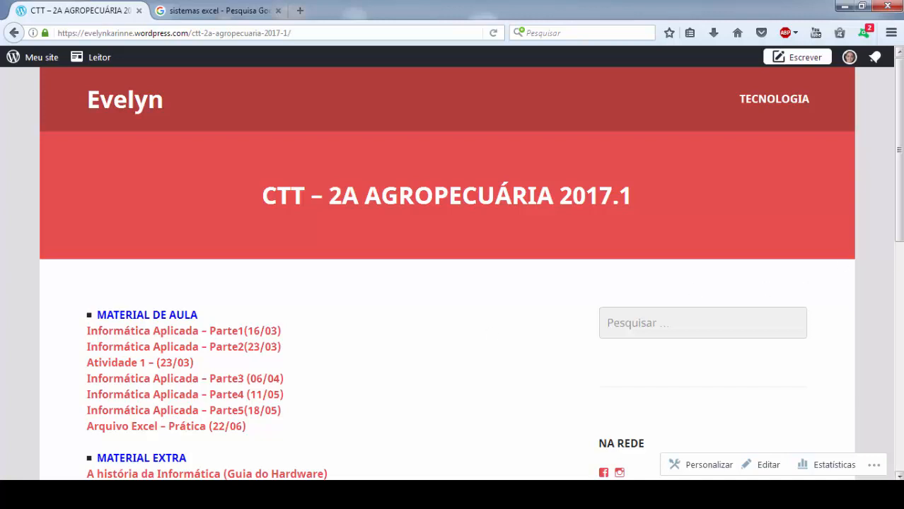
scroll(900, 176, down, 1)
scroll(900, 175, down, 2)
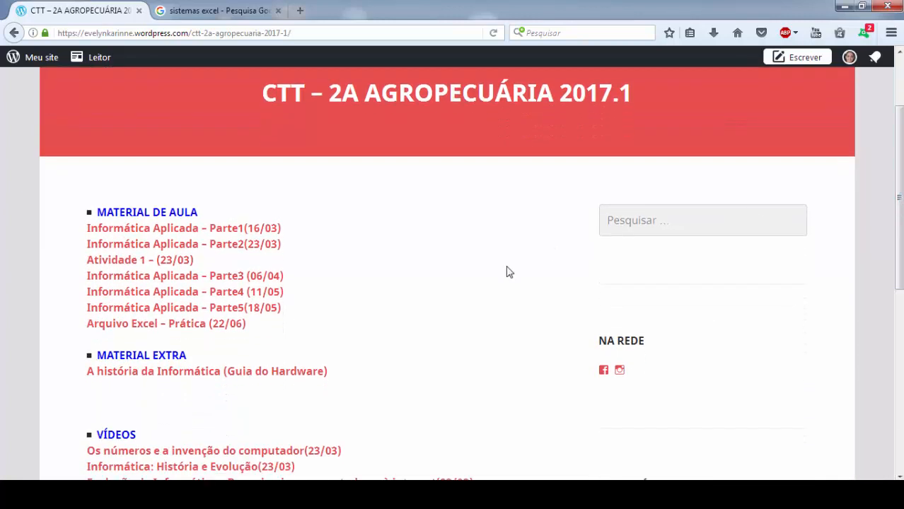
click(187, 330)
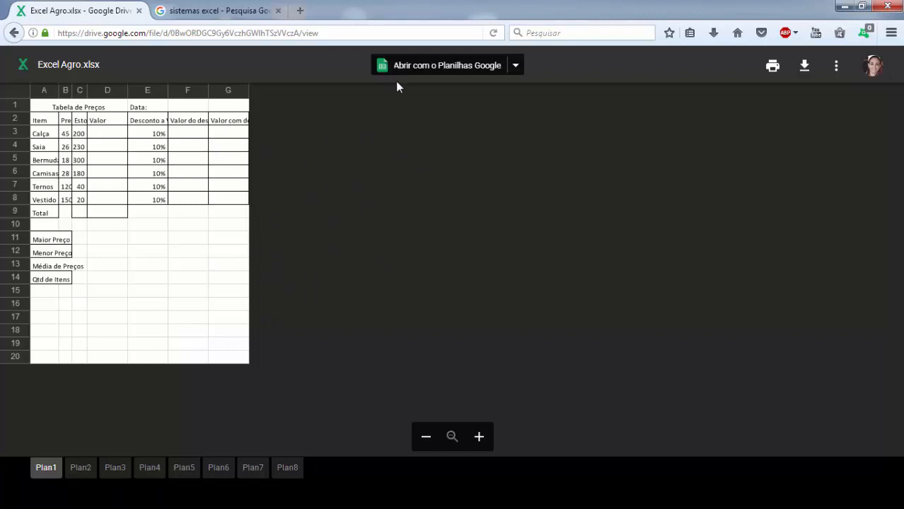
Start and cancel the download of Excel Agro.xlsx, and open the Excel Agro workbook from the desktop
click(805, 68)
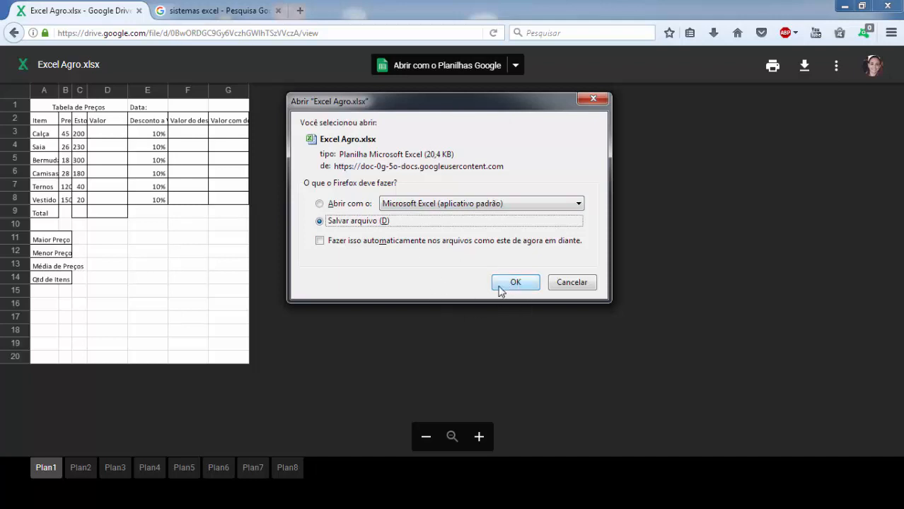
click(593, 98)
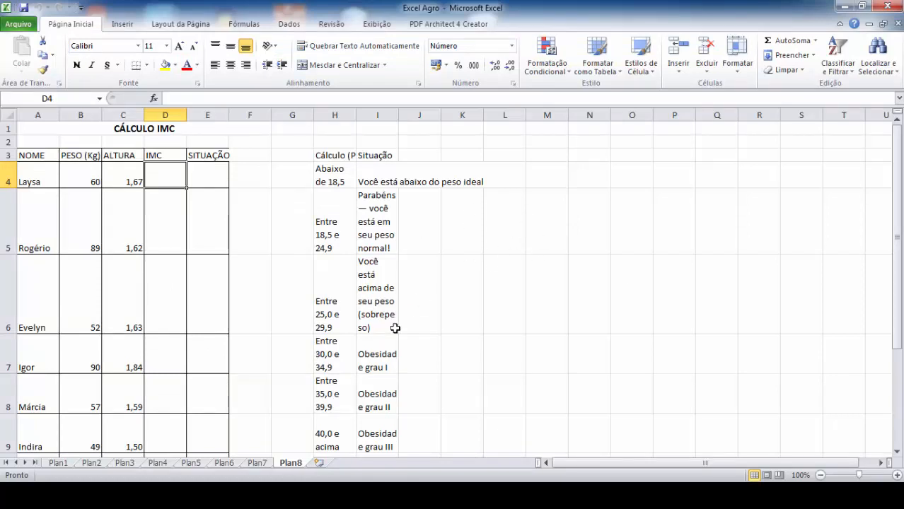
key(super+d)
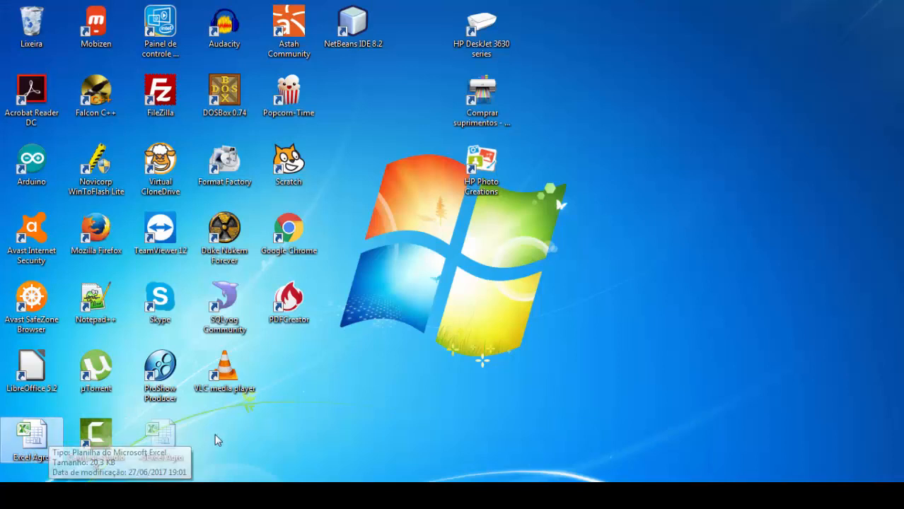
double_click(36, 438)
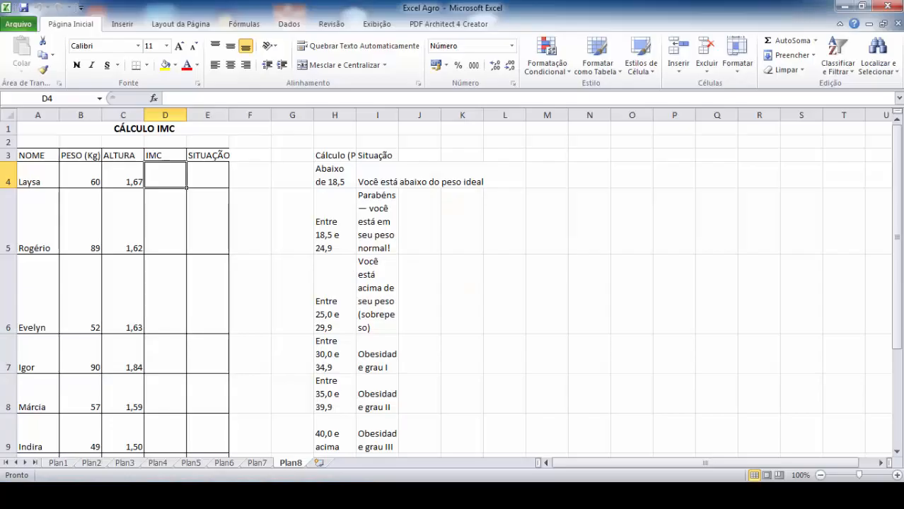
Look over the Plan1 and Plan8 sheets of the workbook and return to Plan1
click(58, 464)
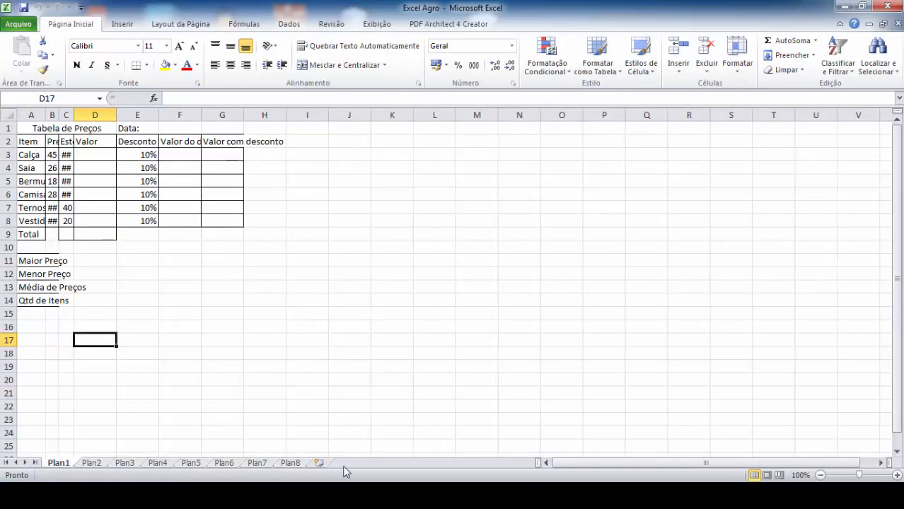
click(291, 463)
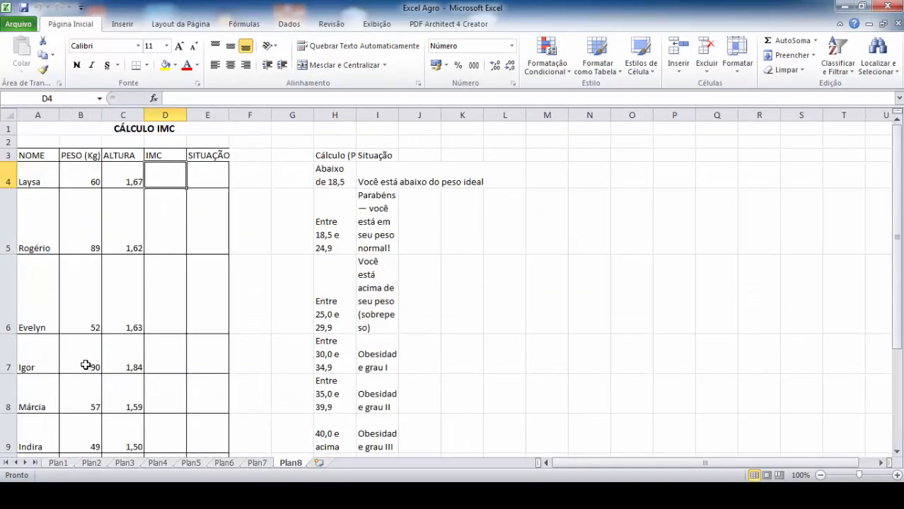
click(60, 466)
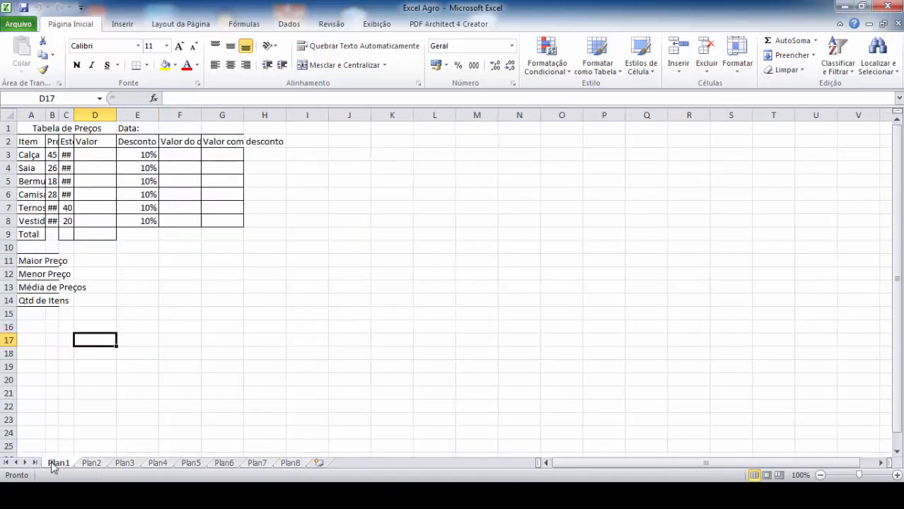
click(215, 275)
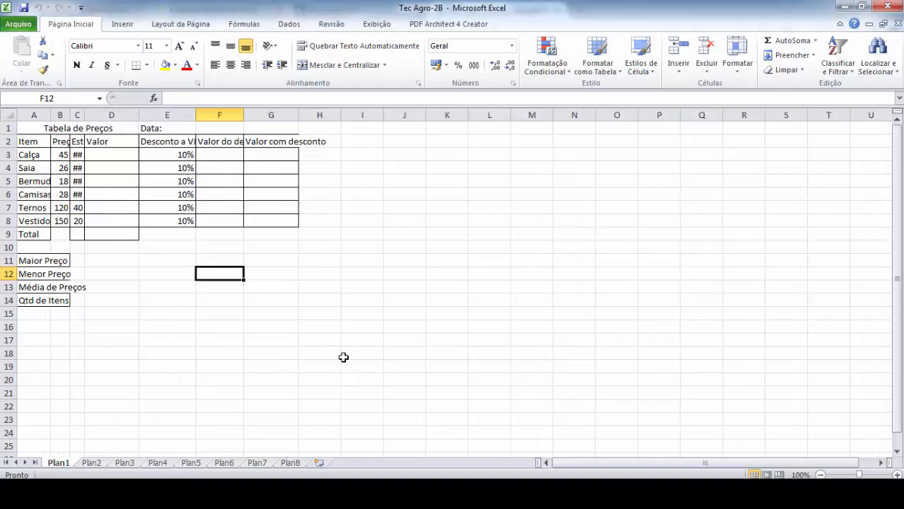
click(343, 356)
click(500, 262)
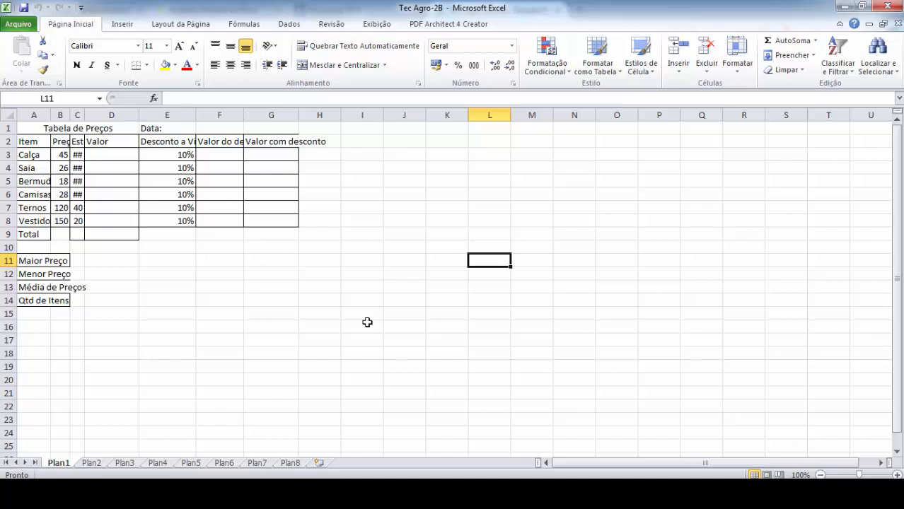
click(489, 208)
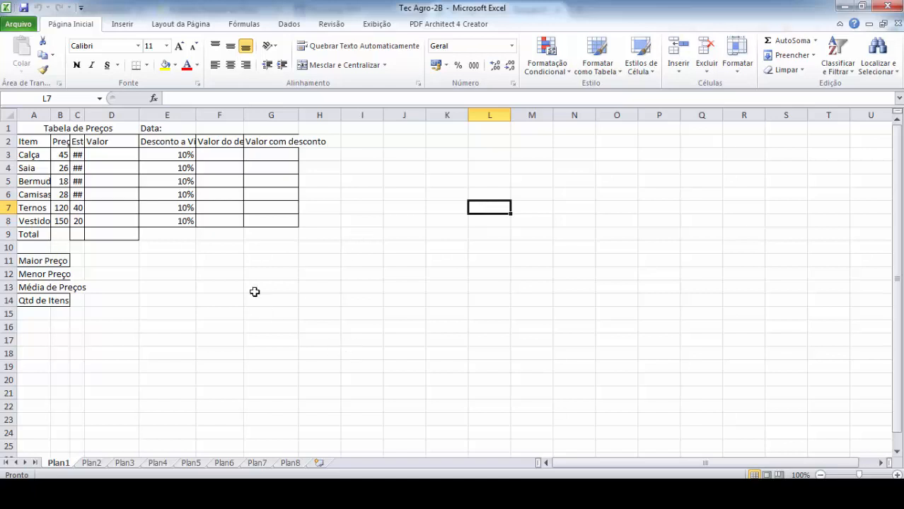
click(575, 206)
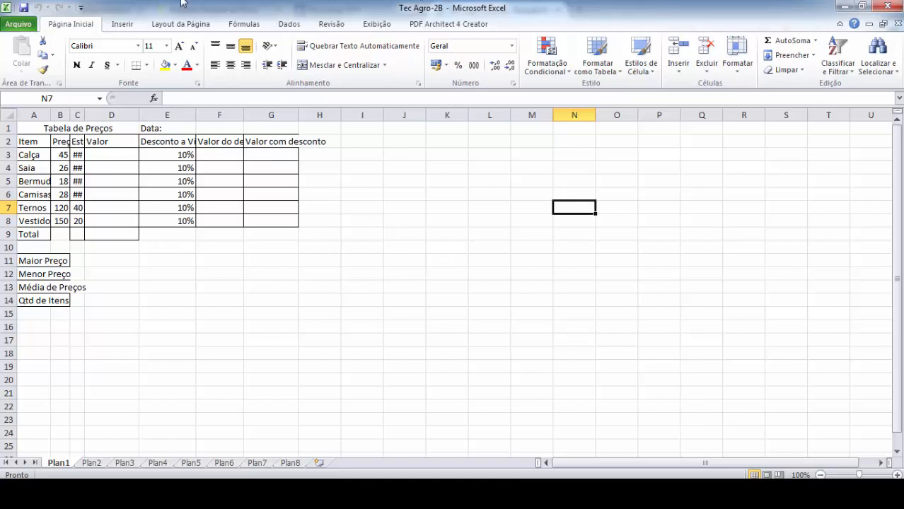
Look through the insertion, page layout, formula, data, review and view command sets, and return to the home commands
click(130, 26)
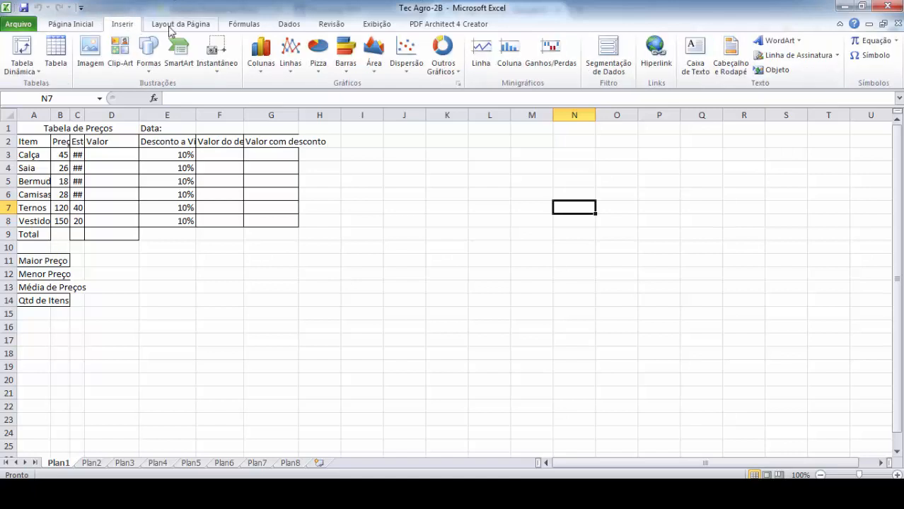
click(169, 27)
click(247, 27)
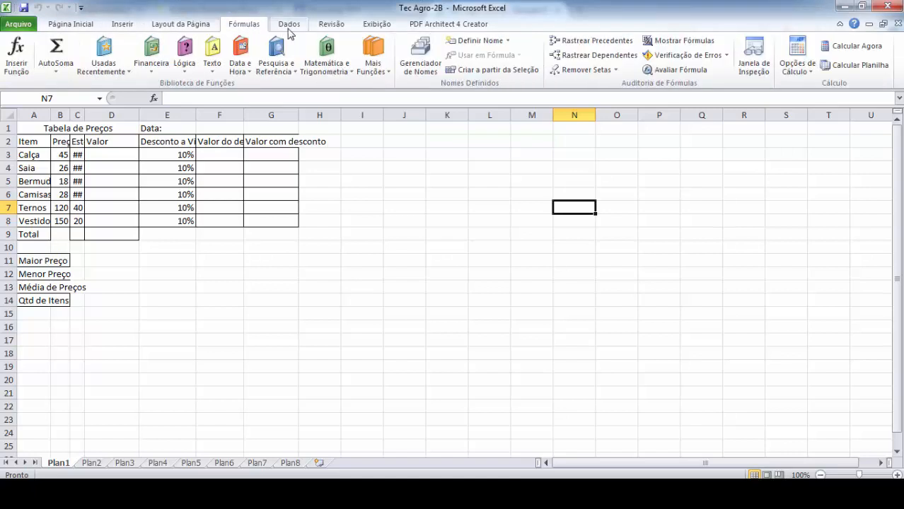
click(287, 29)
click(319, 26)
click(366, 25)
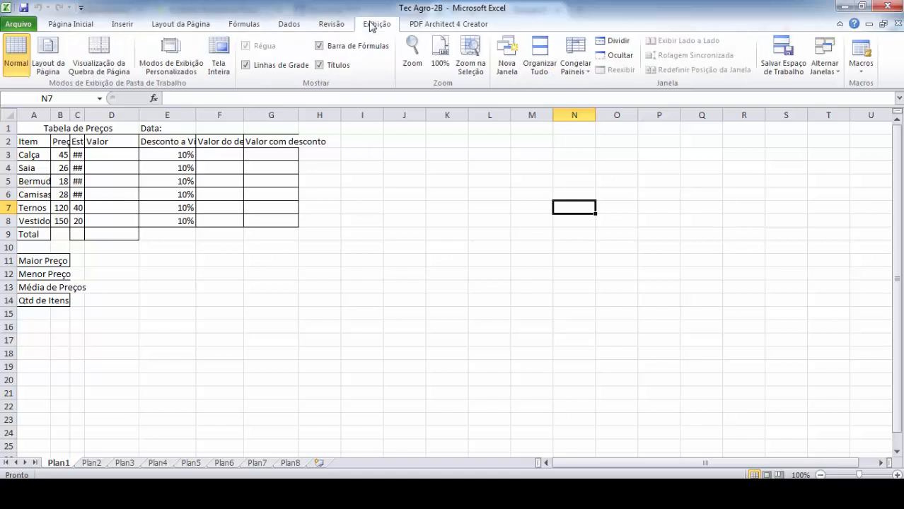
click(116, 26)
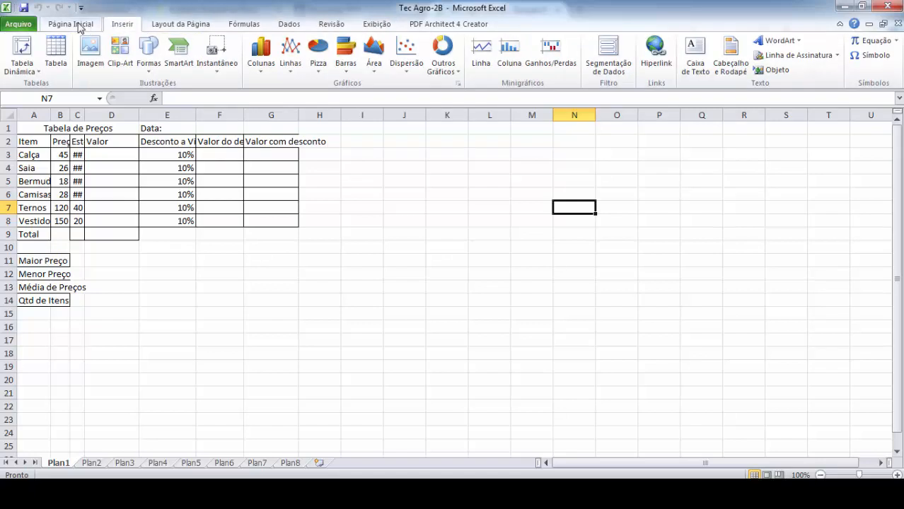
click(81, 27)
click(119, 26)
click(88, 27)
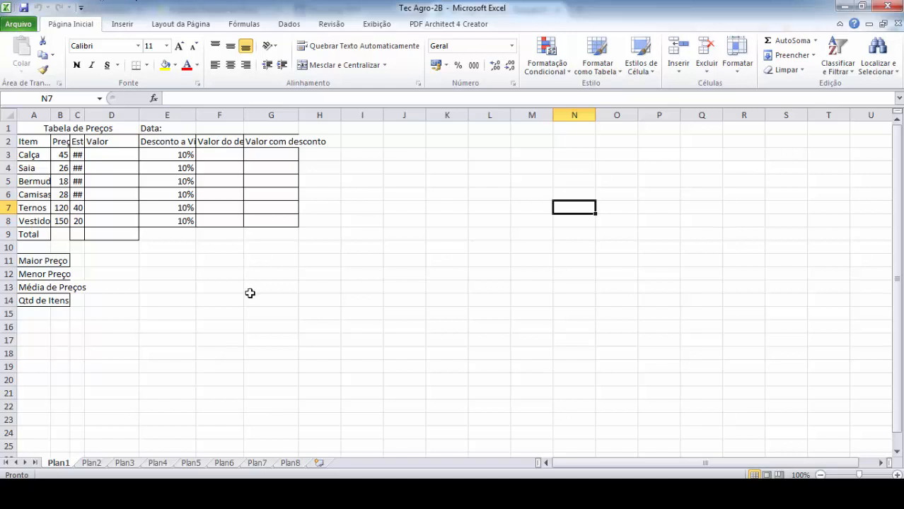
click(120, 24)
click(85, 27)
click(165, 144)
click(435, 271)
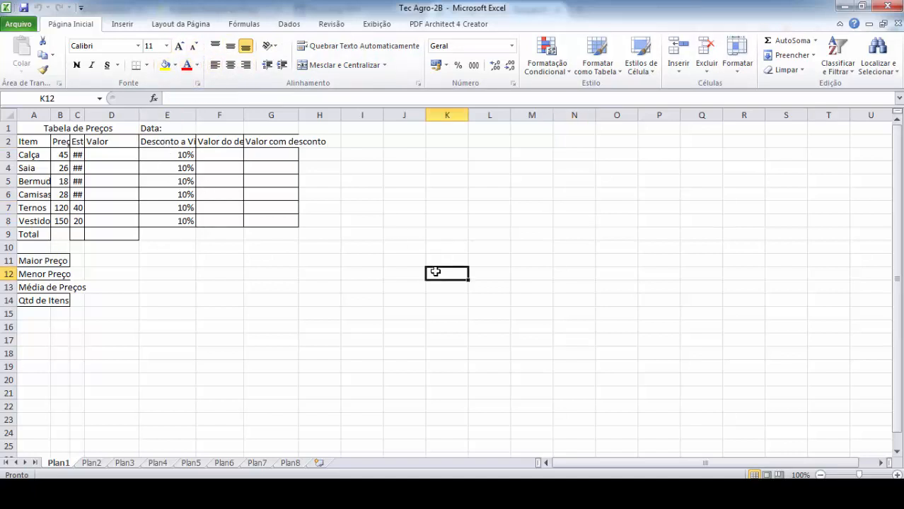
Enter the text "Você pode digitar um texto" in cell L6
click(491, 192)
text(Vo)
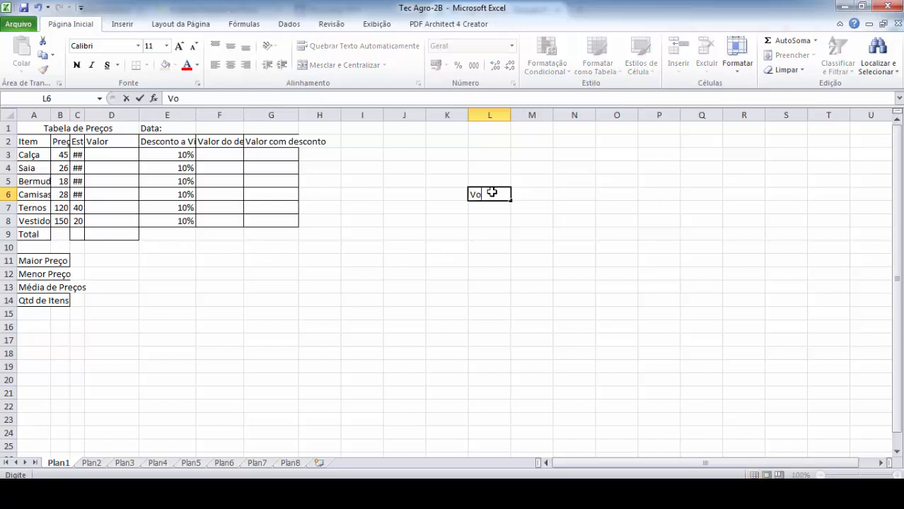
text(cê pode digitar)
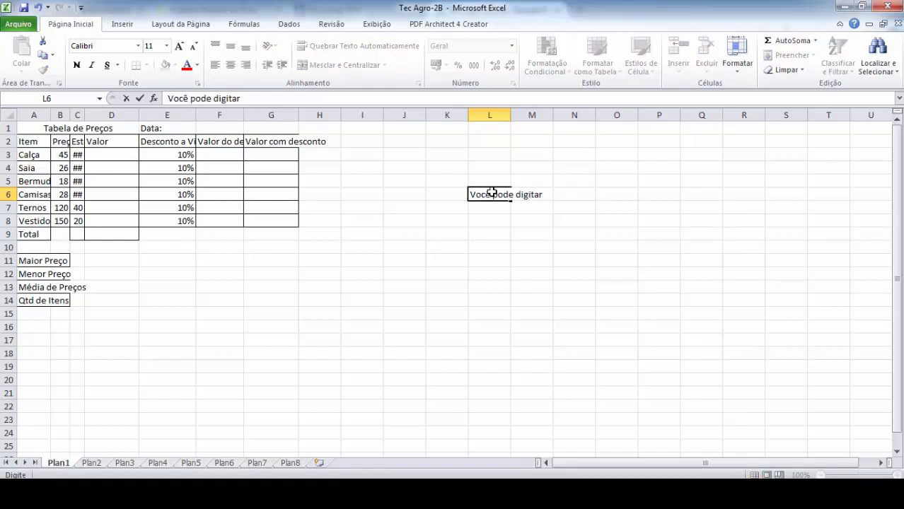
text( um texto)
click(488, 232)
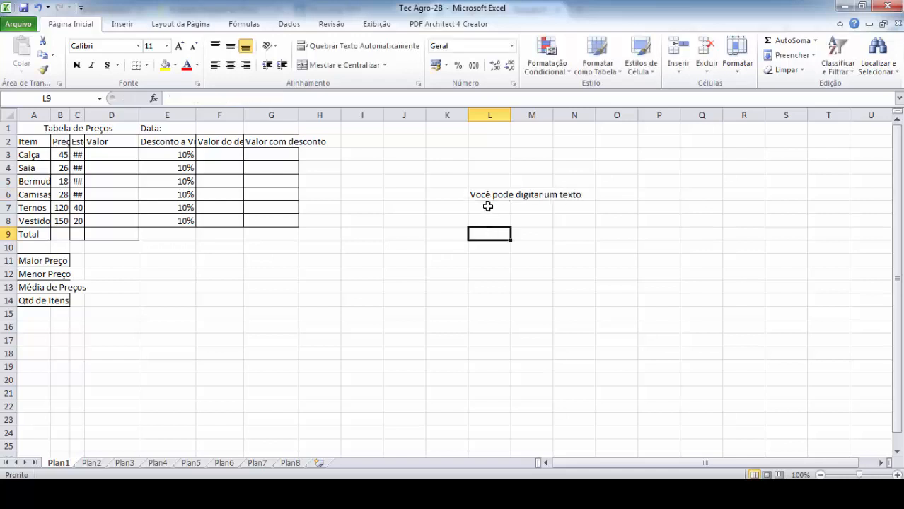
Format the text in cell L6 with font size 20, bold and a blue font colour
click(491, 197)
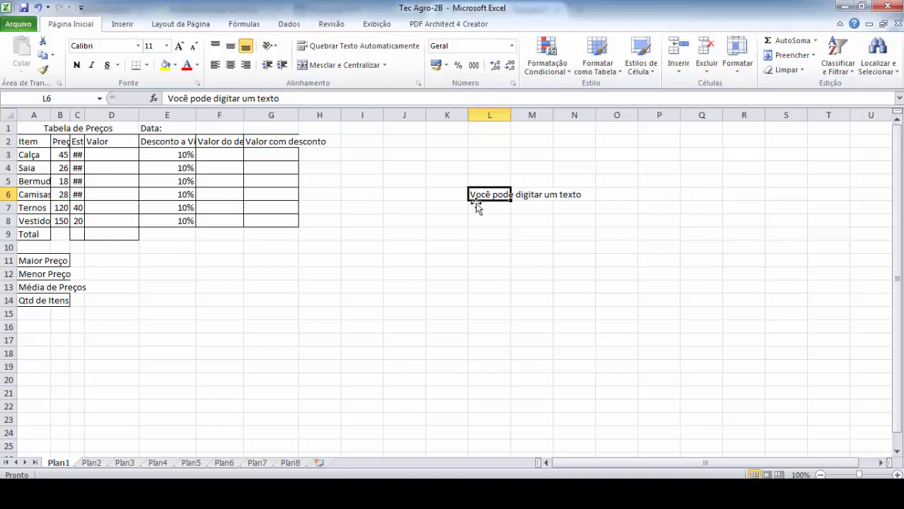
click(168, 45)
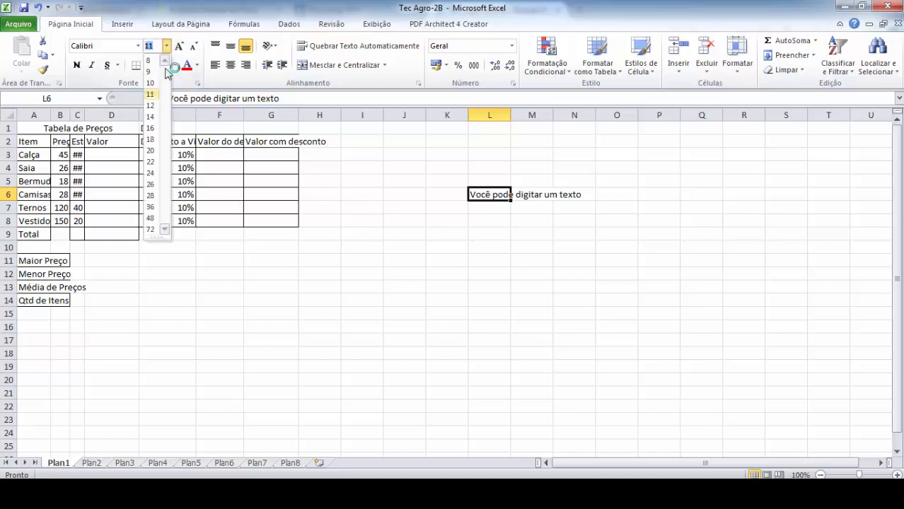
click(154, 151)
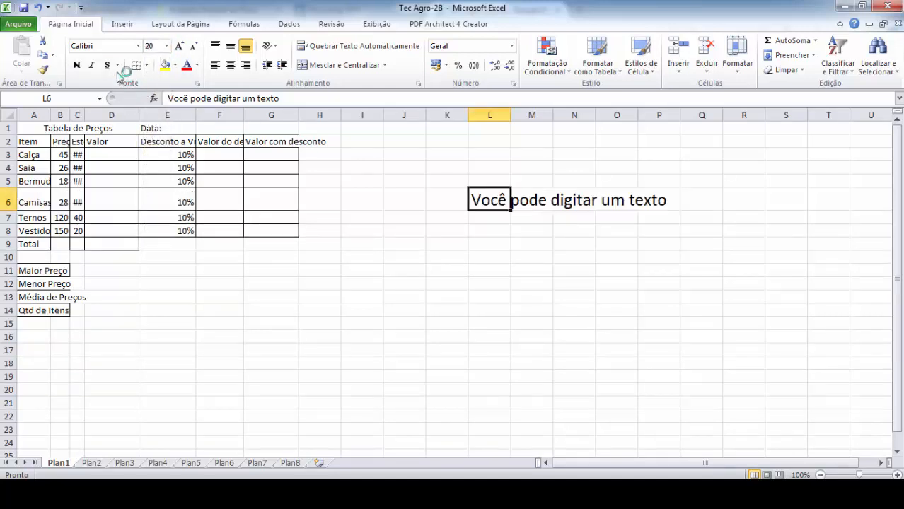
click(77, 65)
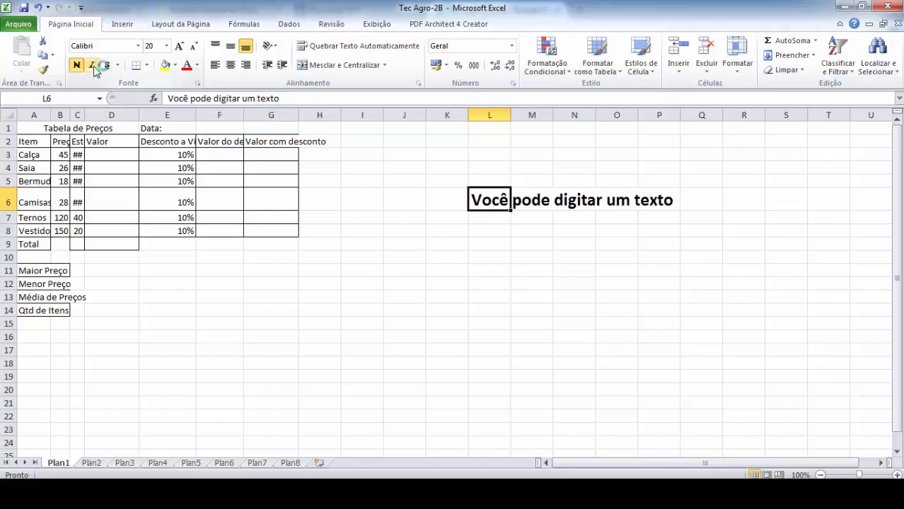
click(200, 65)
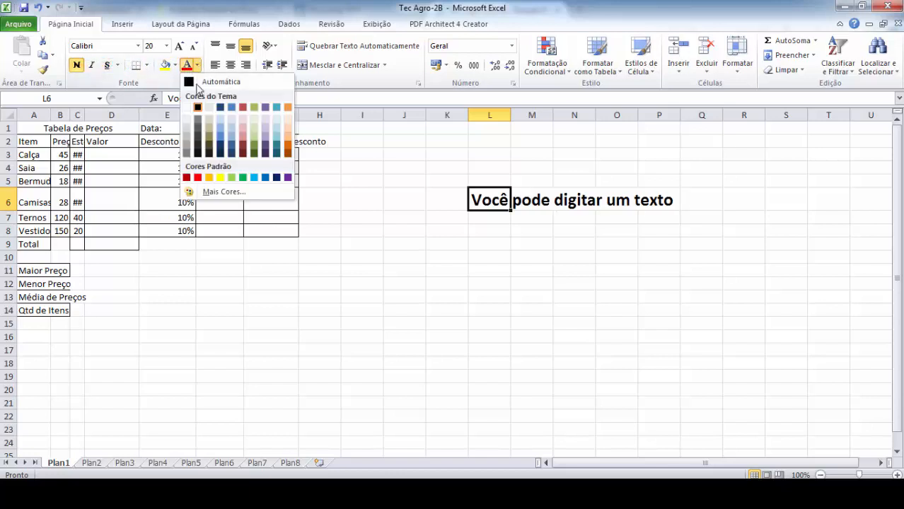
click(221, 144)
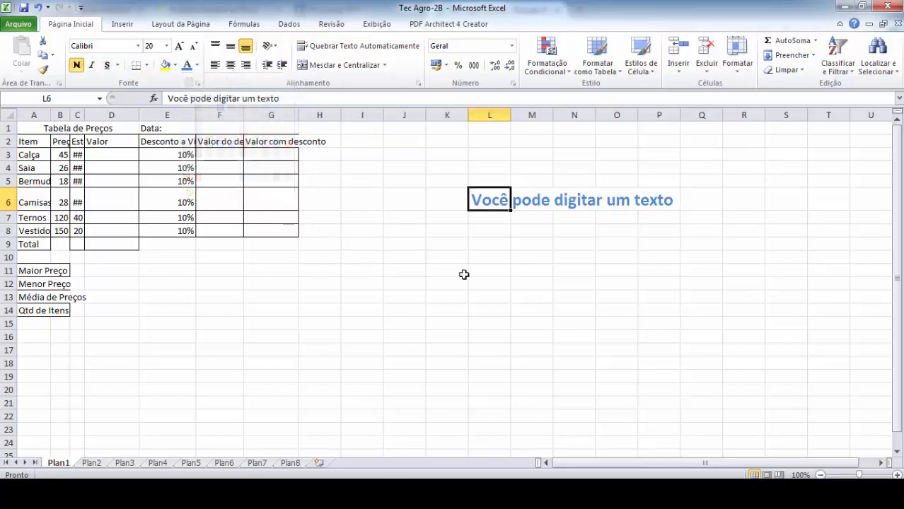
click(498, 308)
Undo the font colour, bold and font size changes in cell L6 as well as its text entry
click(493, 201)
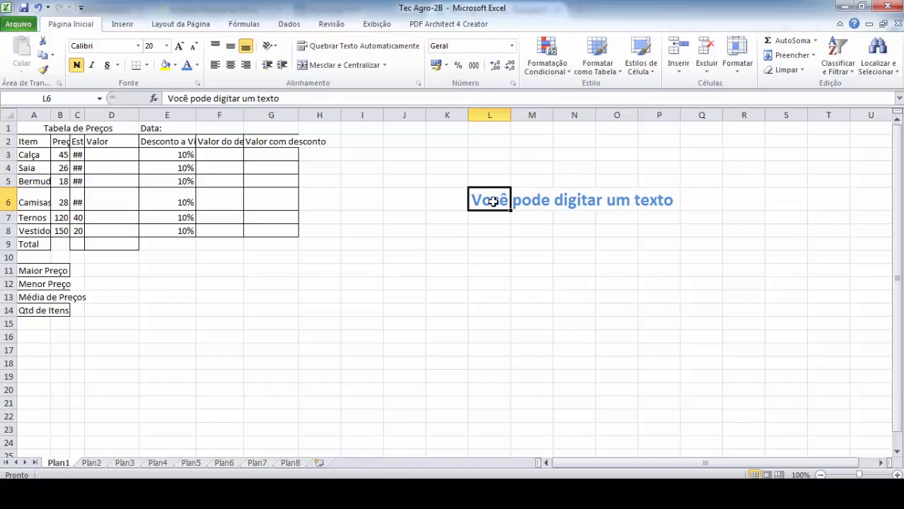
key(ctrl+z)
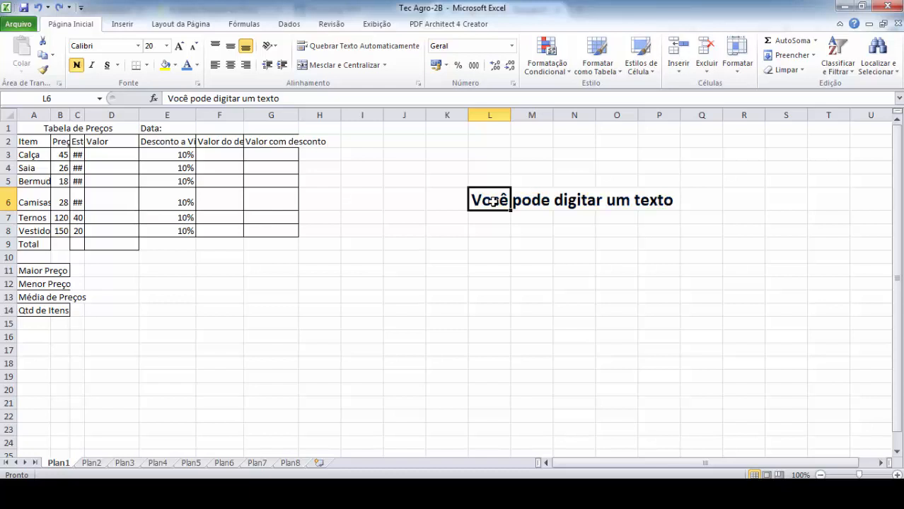
key(ctrl+z)
key(ctrl+z)
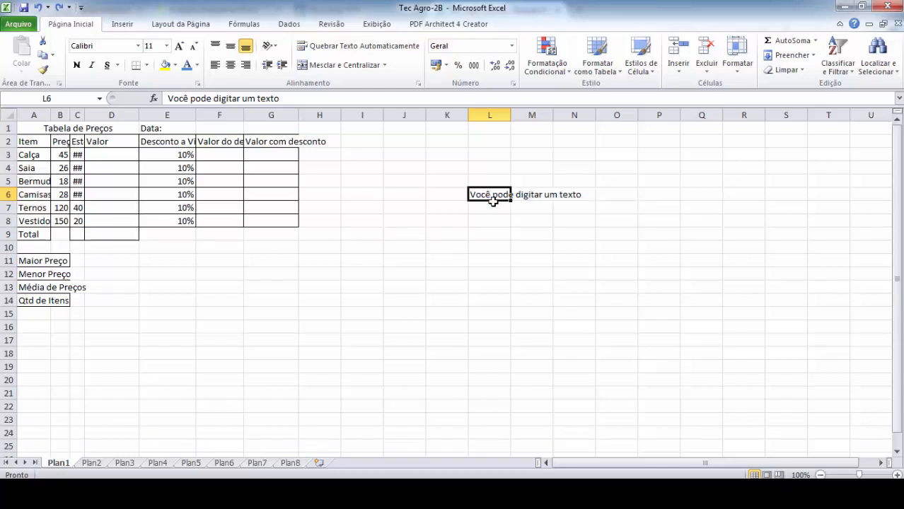
key(ctrl+z)
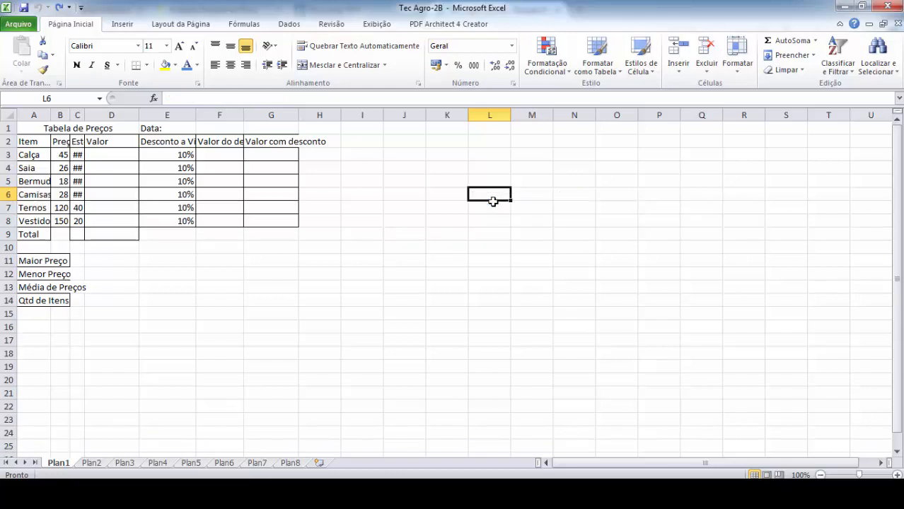
click(422, 207)
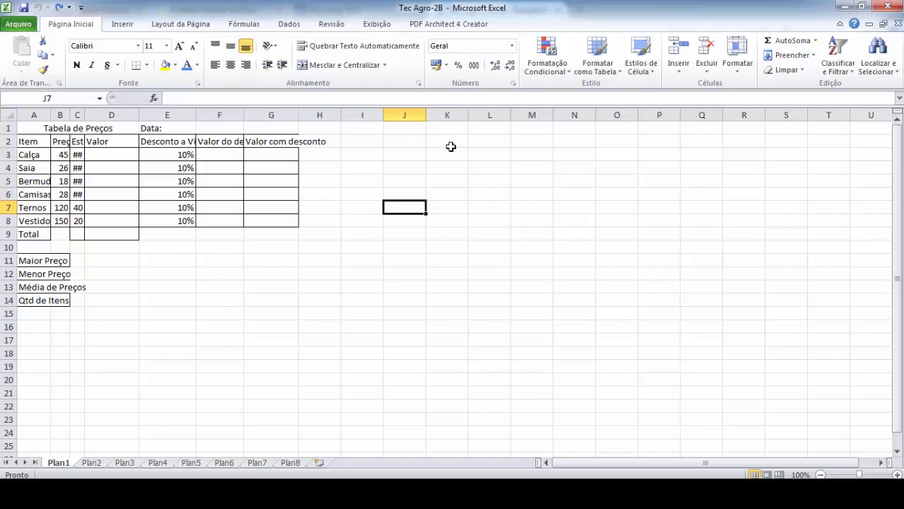
click(500, 139)
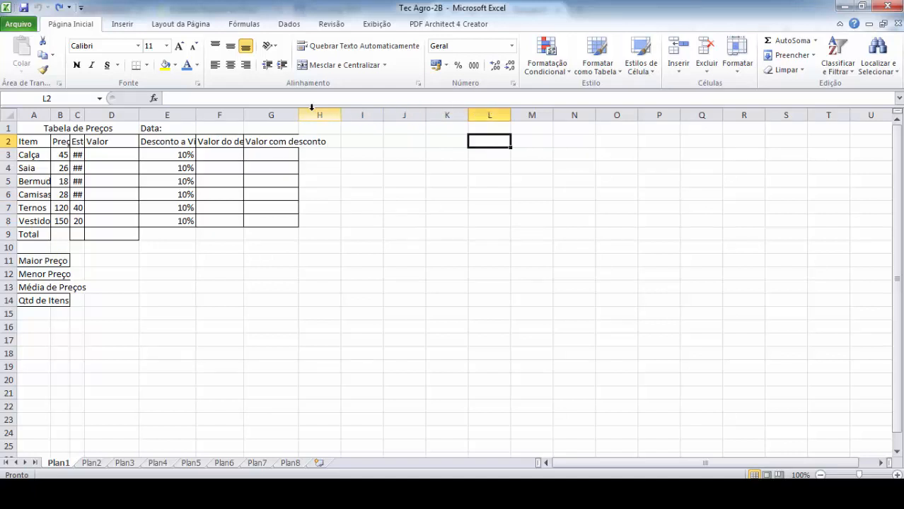
Jump from cell N2 to the sheet's last column to examine its heading, and return to the price table
click(585, 141)
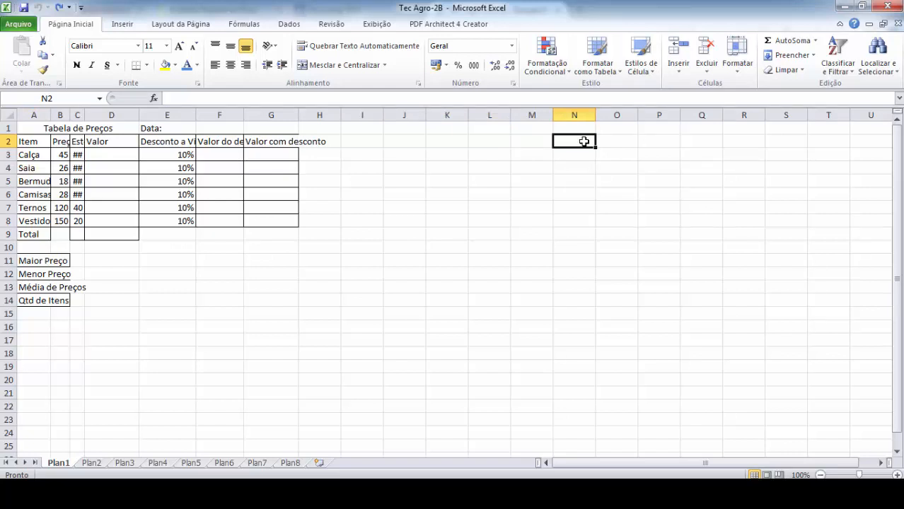
key(ctrl+Right)
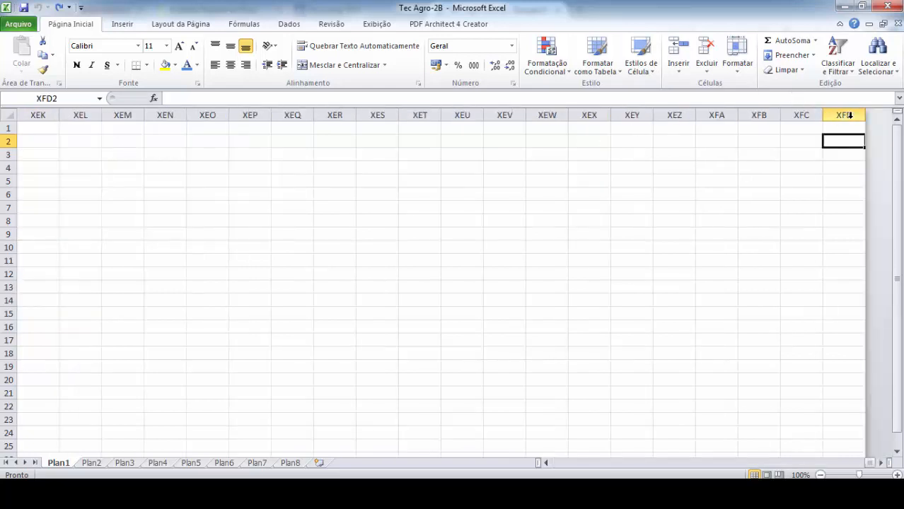
click(797, 140)
click(837, 115)
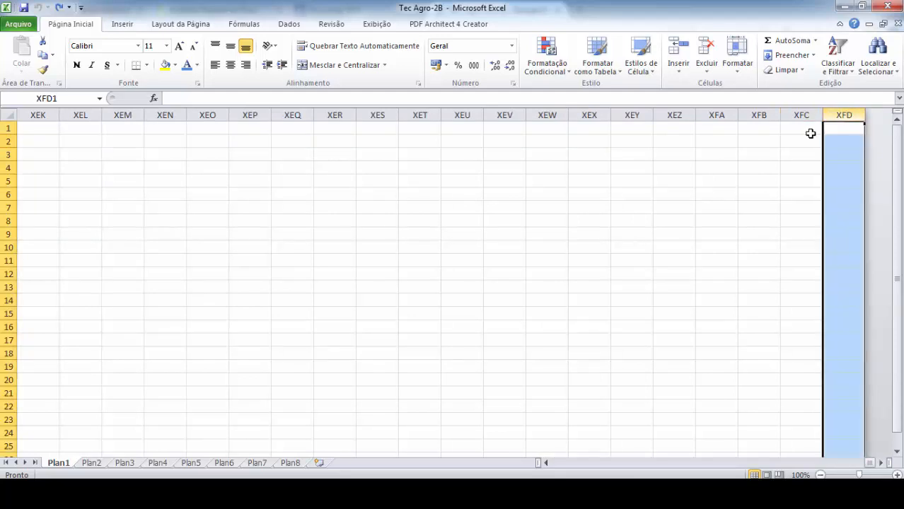
click(794, 139)
click(839, 128)
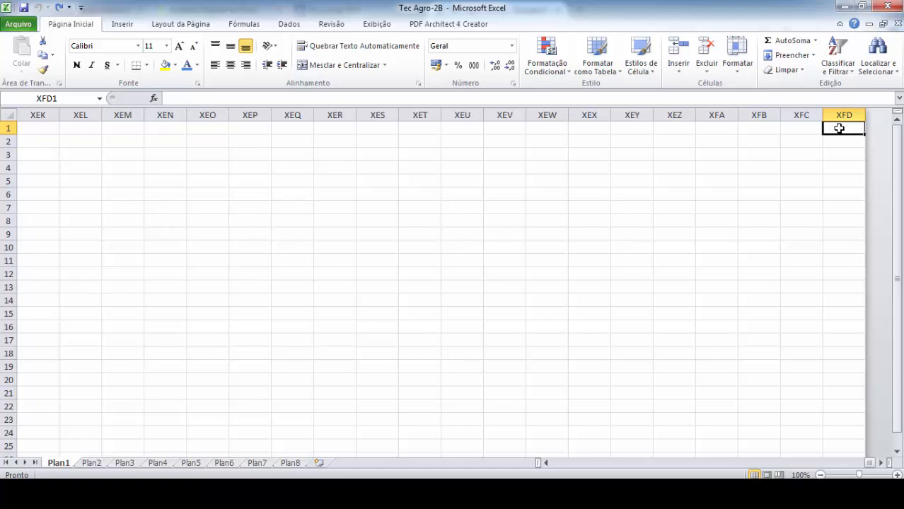
key(ctrl+Left)
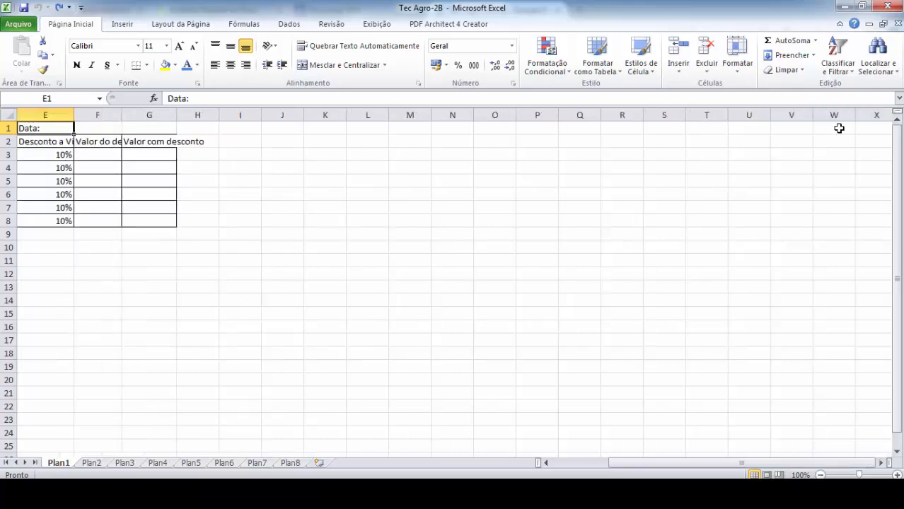
key(ctrl+Left)
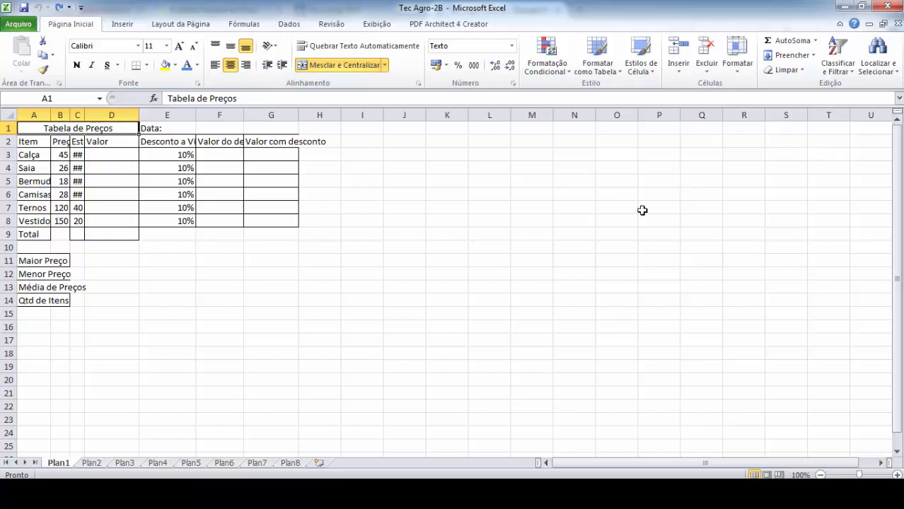
click(448, 162)
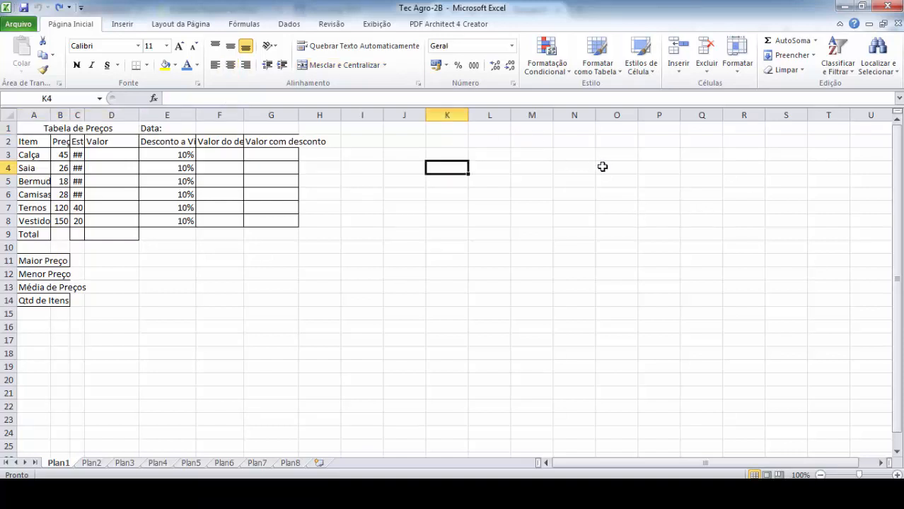
click(436, 154)
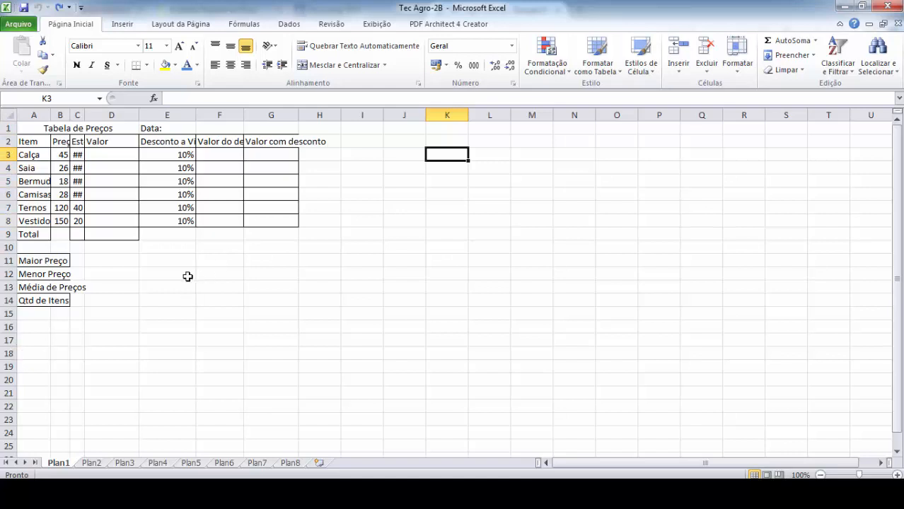
Jump from cell A1 down to the sheet's last row to examine its number, and return to cell A1
click(34, 127)
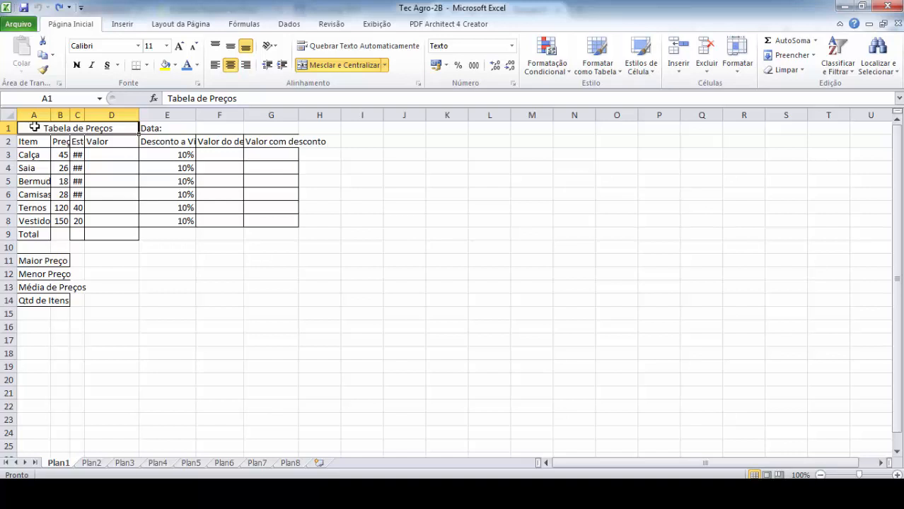
key(ctrl+Down)
key(ctrl+Down)
key(ctrl+Down)
key(ctrl+Down)
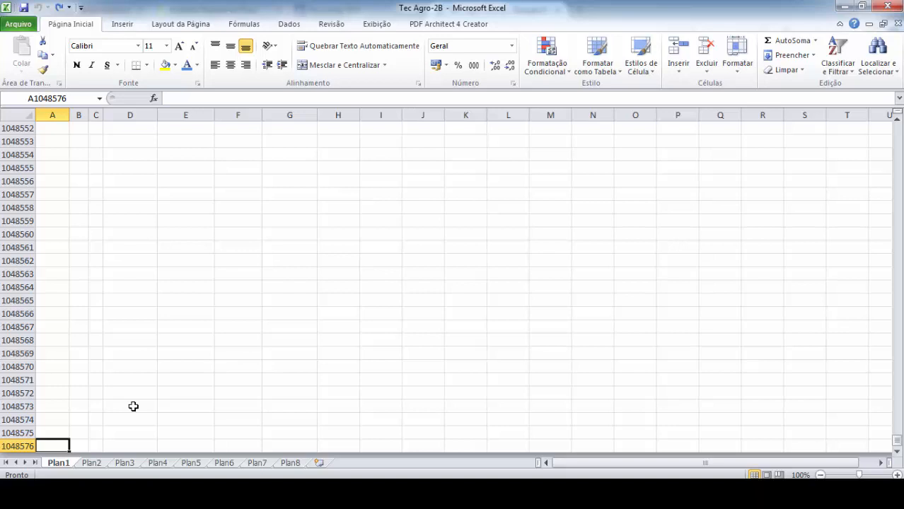
key(ctrl+Up)
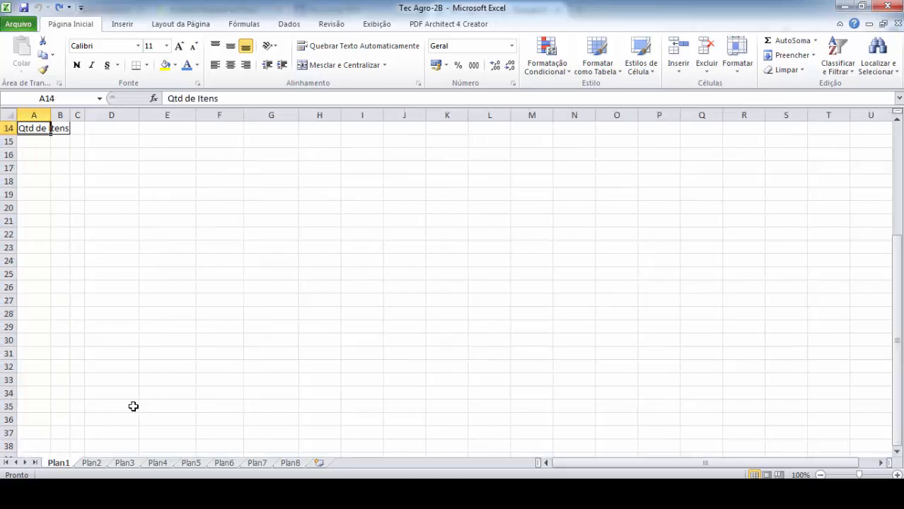
key(Up)
key(Up)
key(Up)
key(Up)
key(Up)
key(Up)
key(Up)
key(Up)
key(Up)
key(Up)
key(Up)
key(Up)
key(Up)
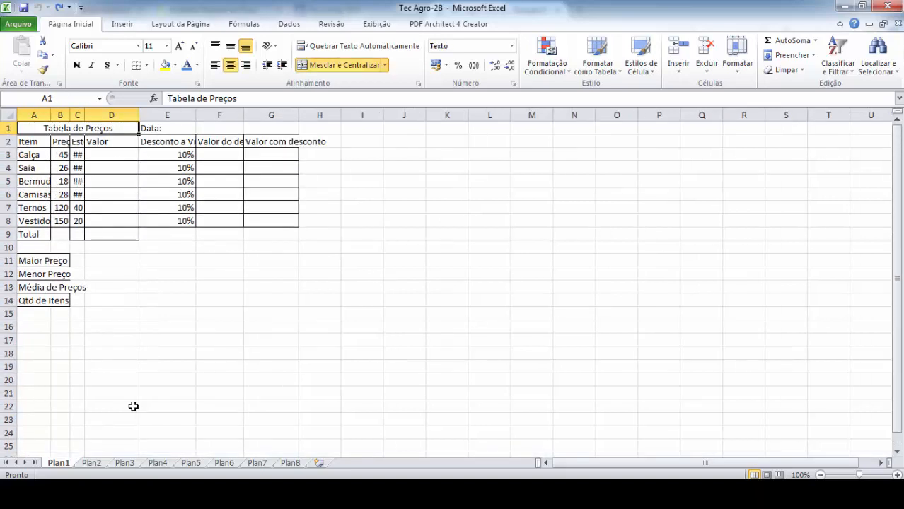
Examine how column K and row 5 form the address of cell K5, comparing its cell reference with those of nearby cells
click(449, 198)
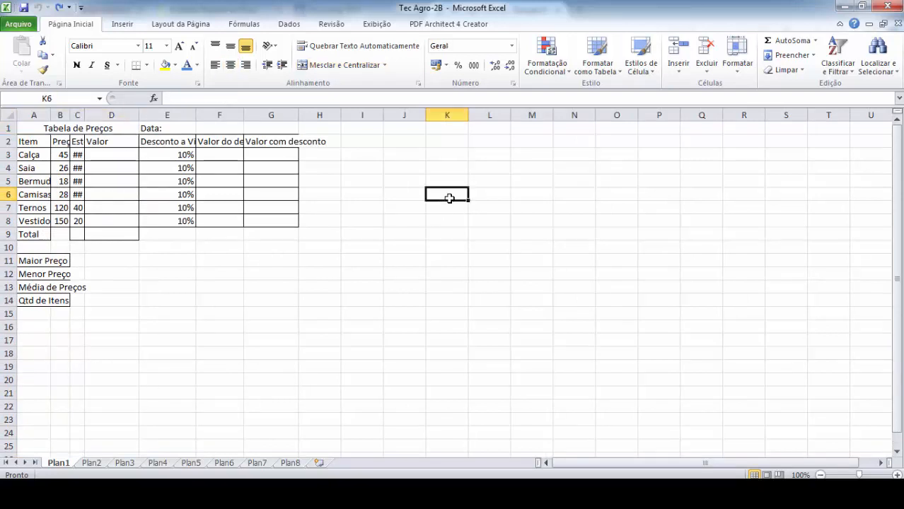
click(451, 113)
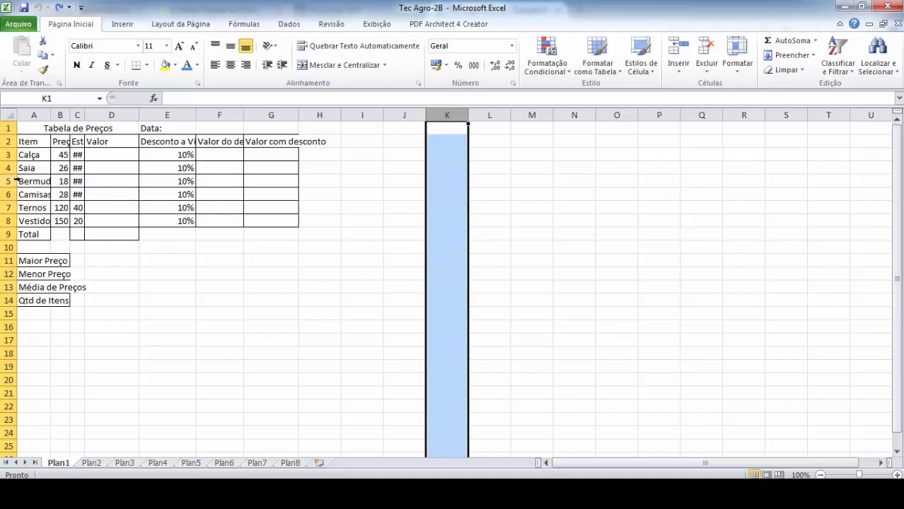
click(446, 181)
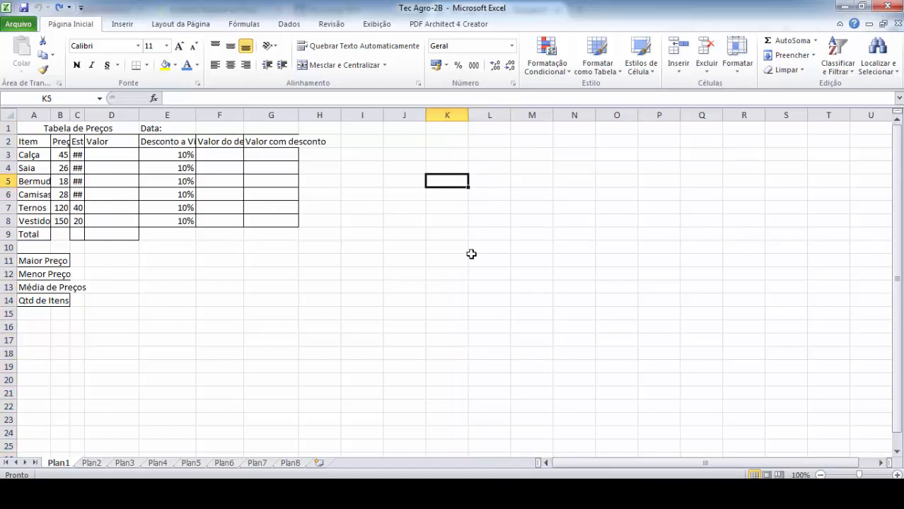
click(492, 182)
click(457, 184)
click(478, 180)
click(447, 179)
click(60, 98)
click(448, 186)
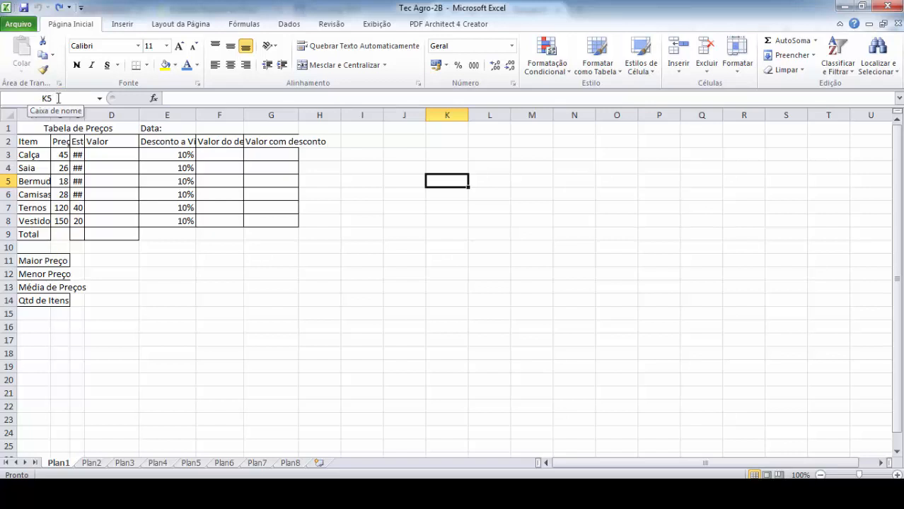
click(407, 224)
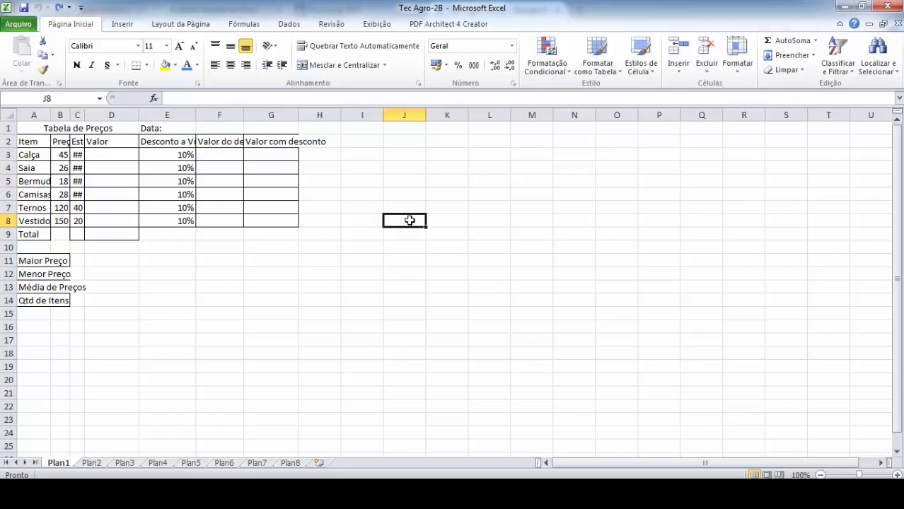
click(452, 186)
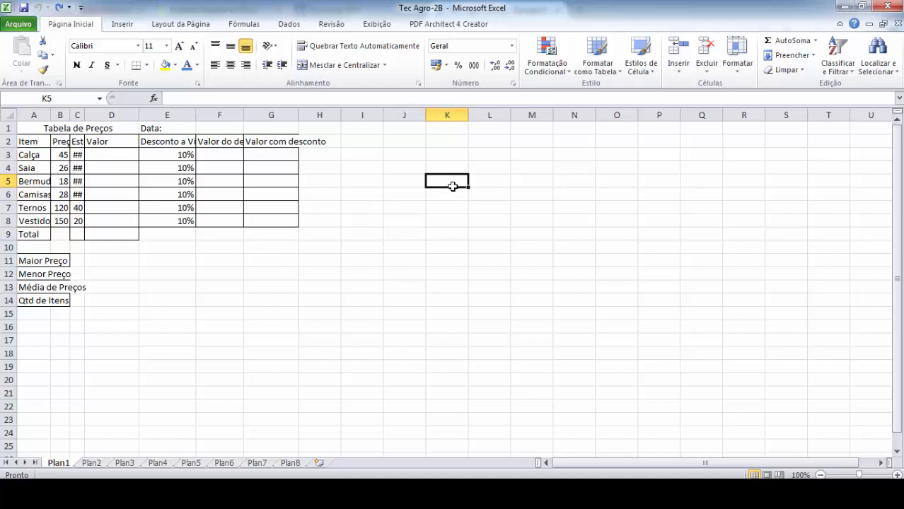
Examine the formula bar with the empty cell K5 selected, leaving the cell without content
click(305, 101)
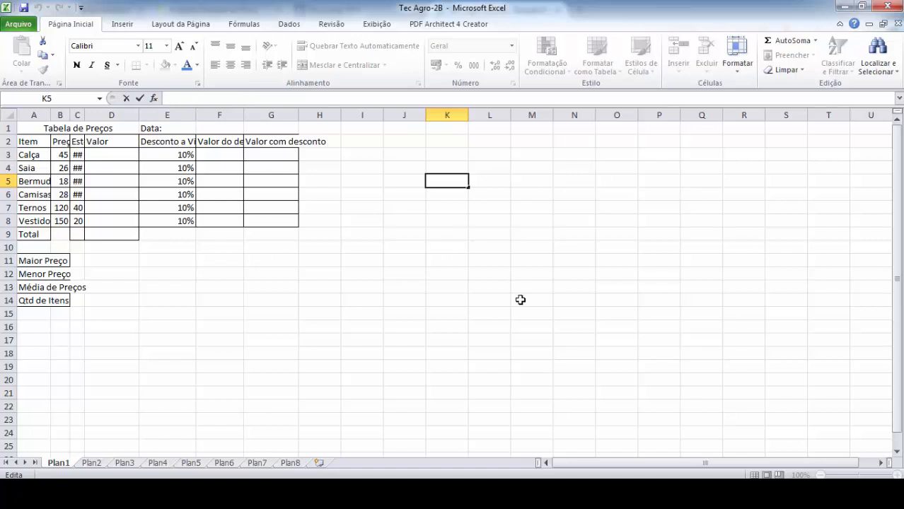
click(529, 205)
click(452, 183)
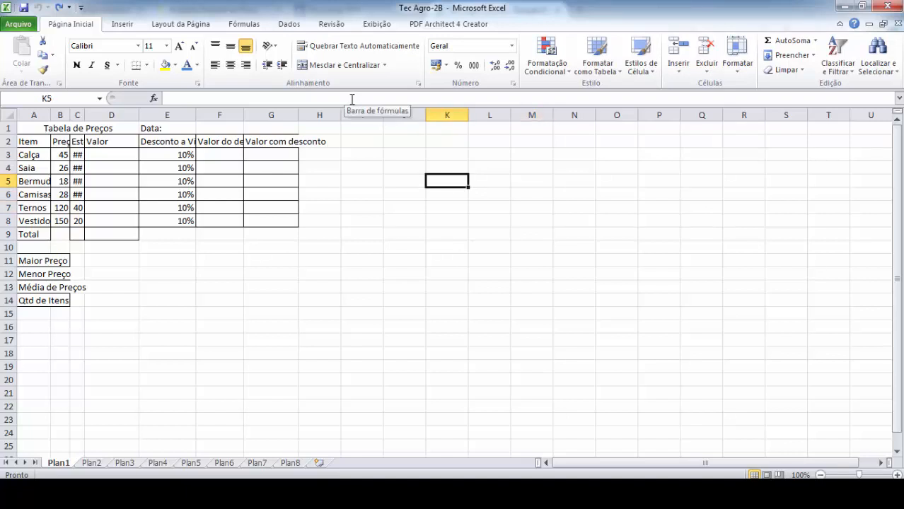
click(419, 258)
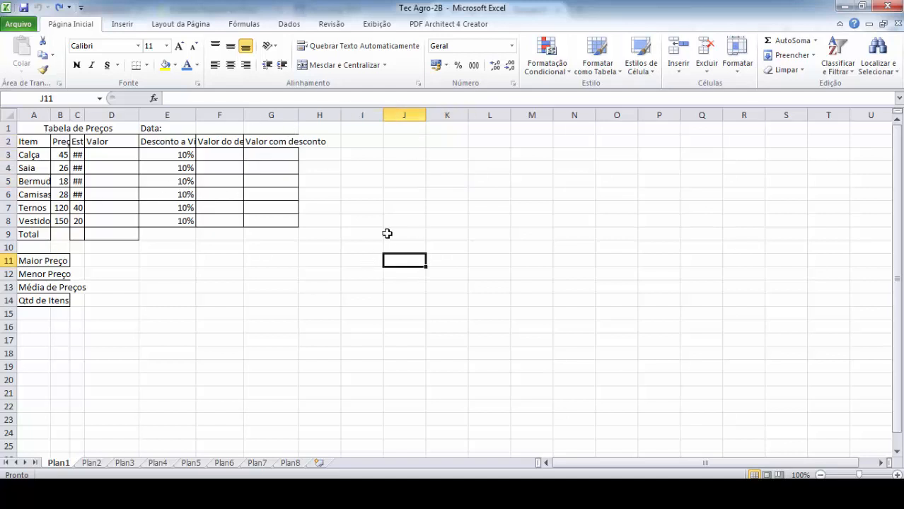
click(442, 188)
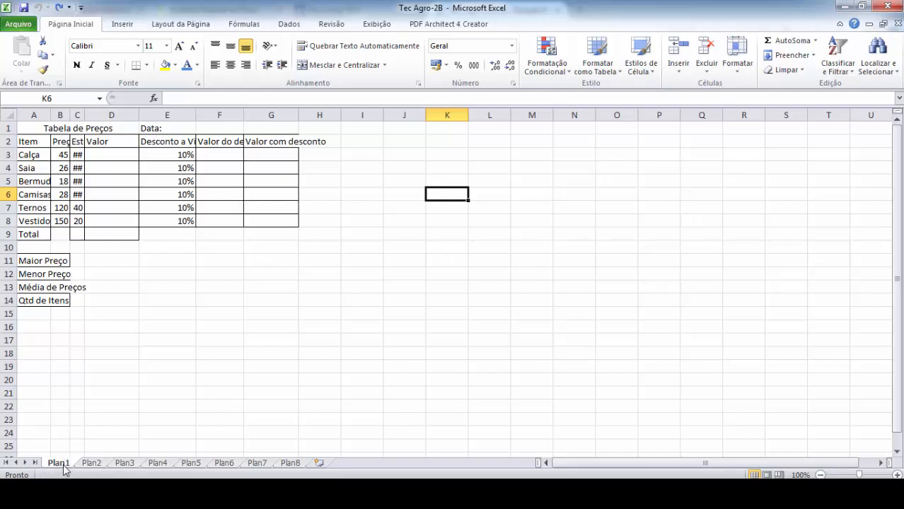
Look through the worksheets Plan2 to Plan8 of the practice workbook and return to Plan1
click(86, 463)
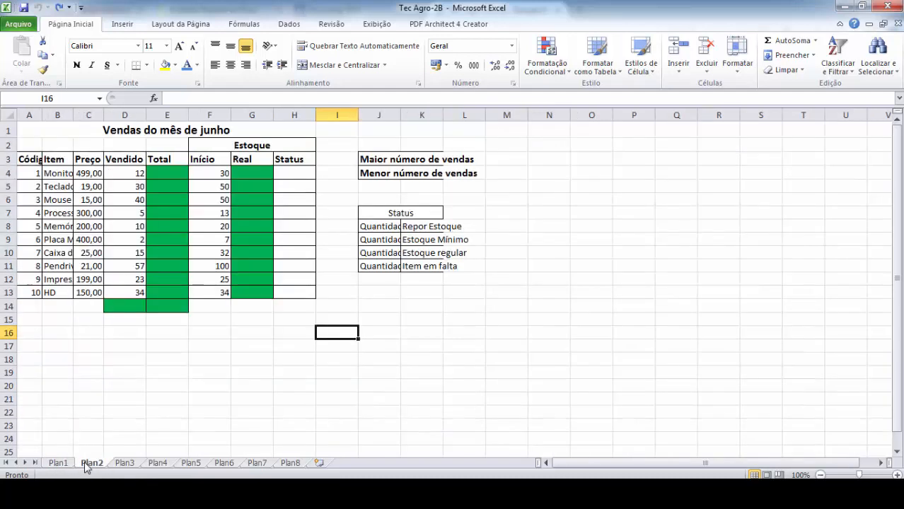
click(125, 462)
click(157, 464)
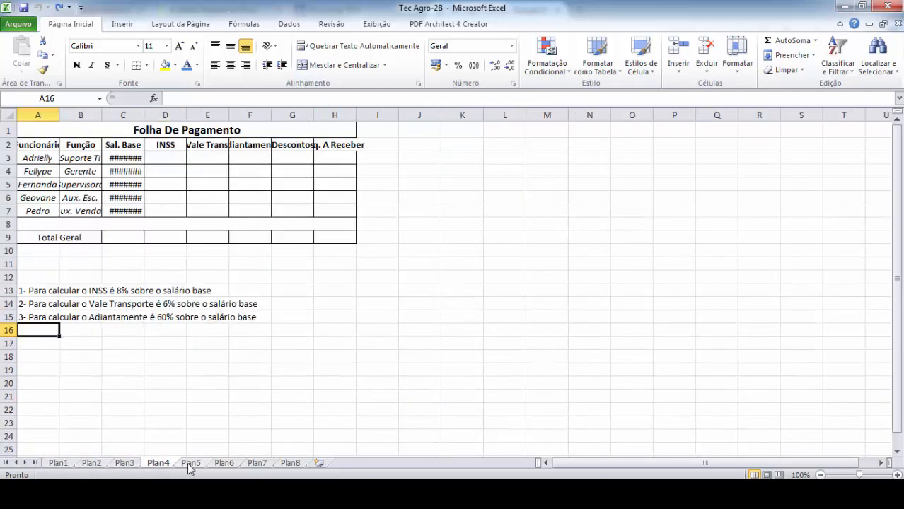
click(193, 464)
click(225, 463)
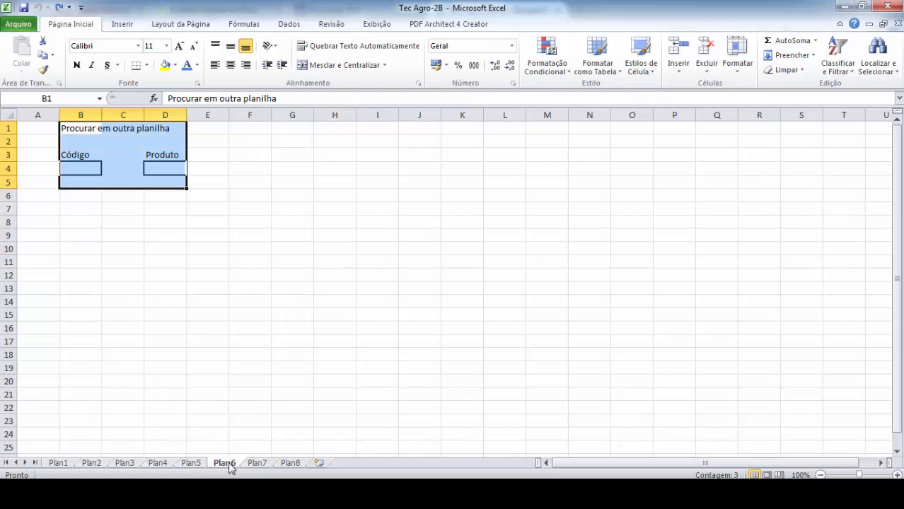
click(257, 464)
click(290, 463)
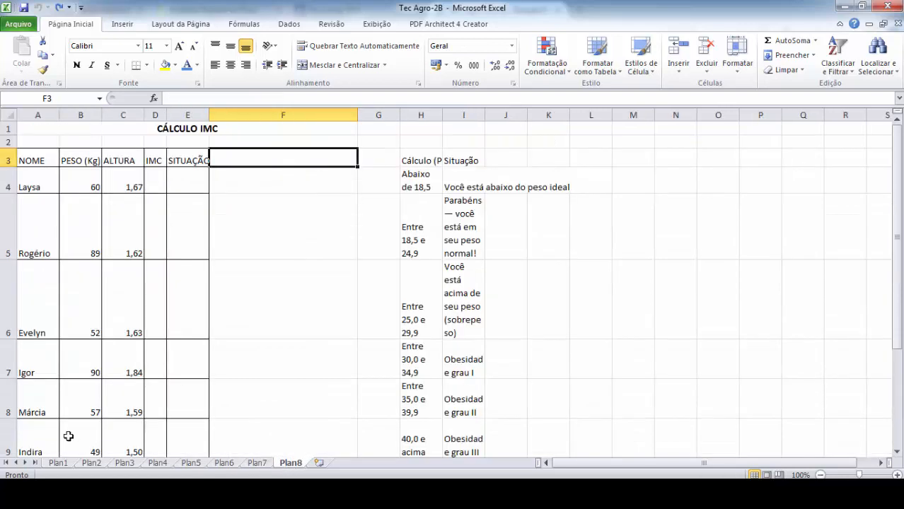
click(56, 463)
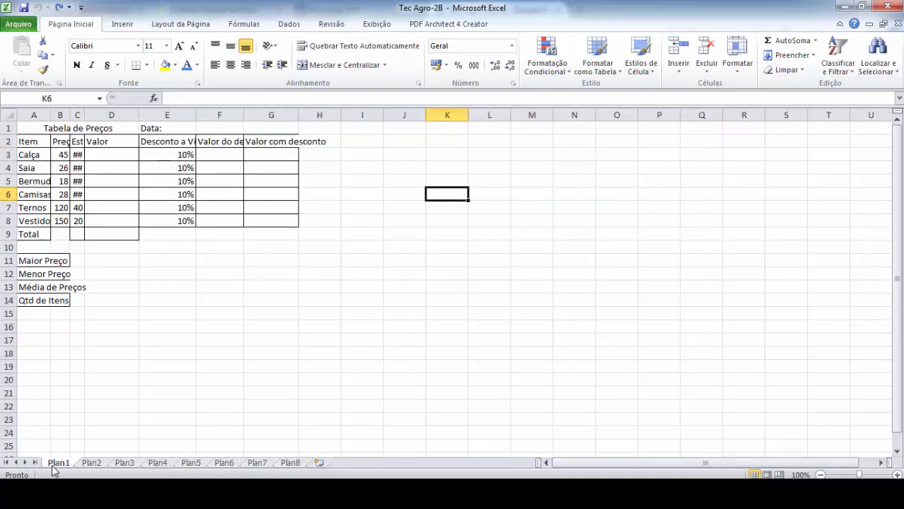
Create a new blank workbook and look through its worksheets Plan1, Plan2 and Plan3
key(ctrl+n)
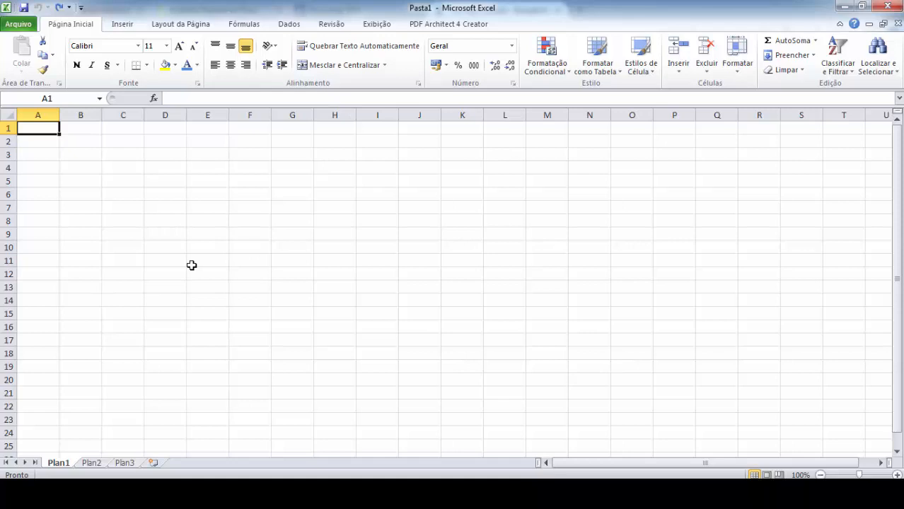
click(91, 463)
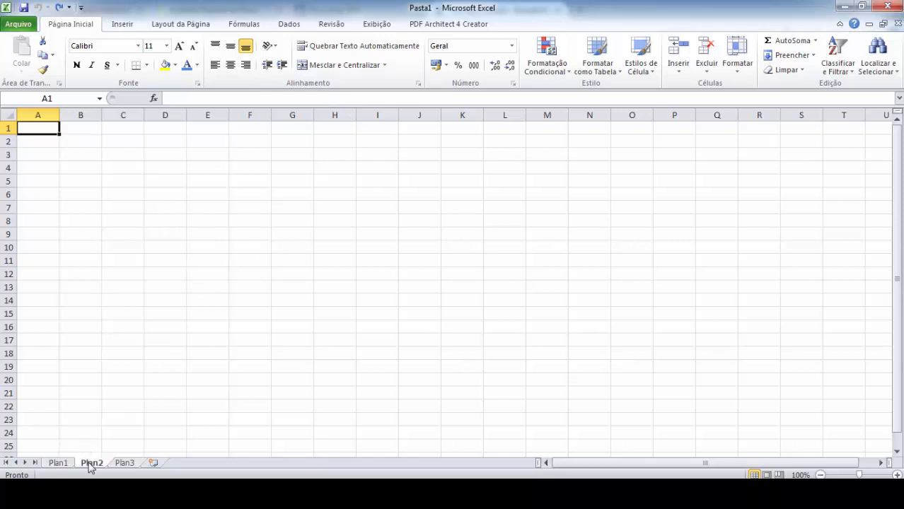
click(124, 463)
click(62, 464)
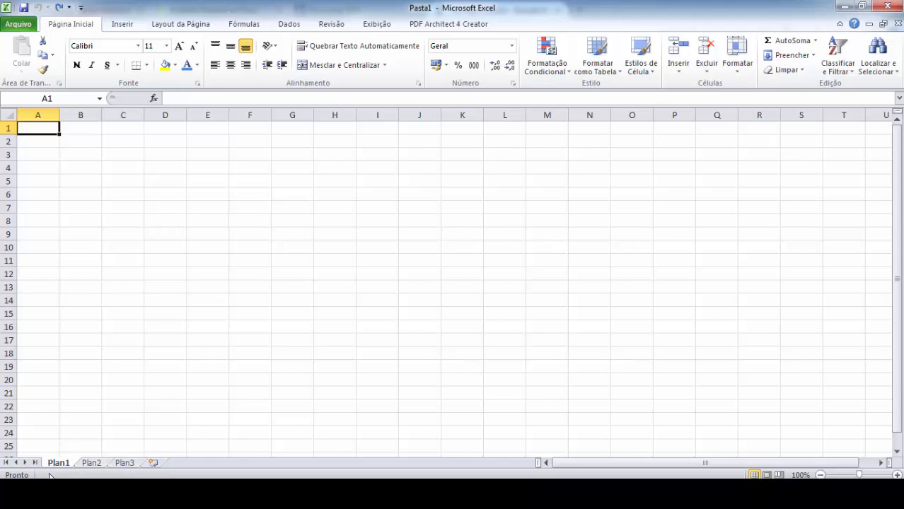
click(90, 464)
click(124, 464)
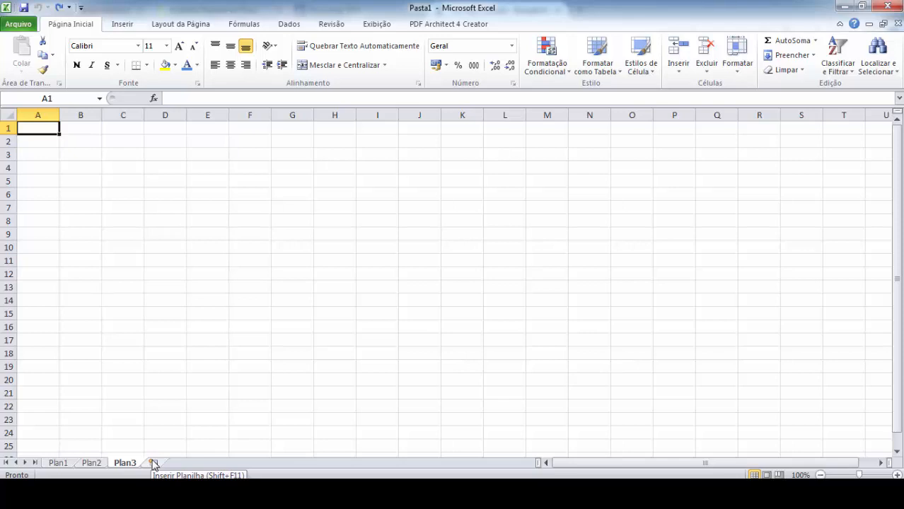
Add five new worksheets after Plan3 in the blank workbook
click(153, 463)
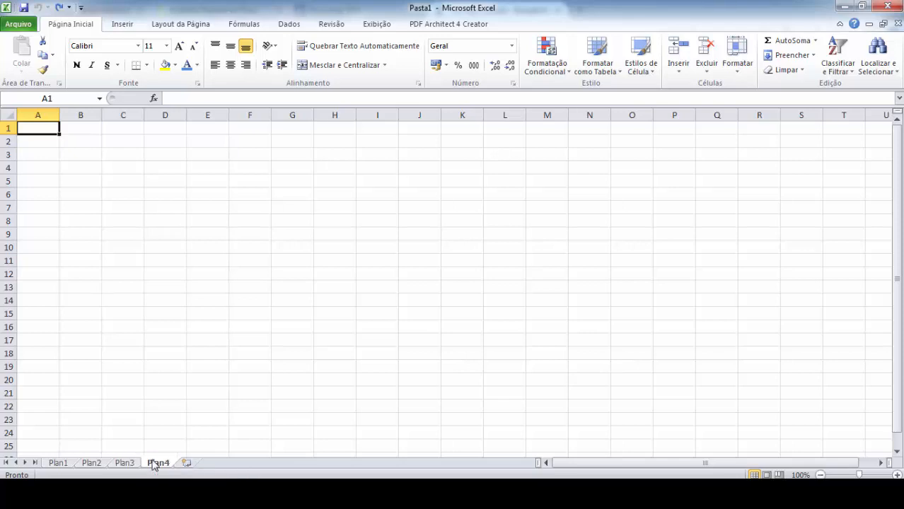
click(188, 464)
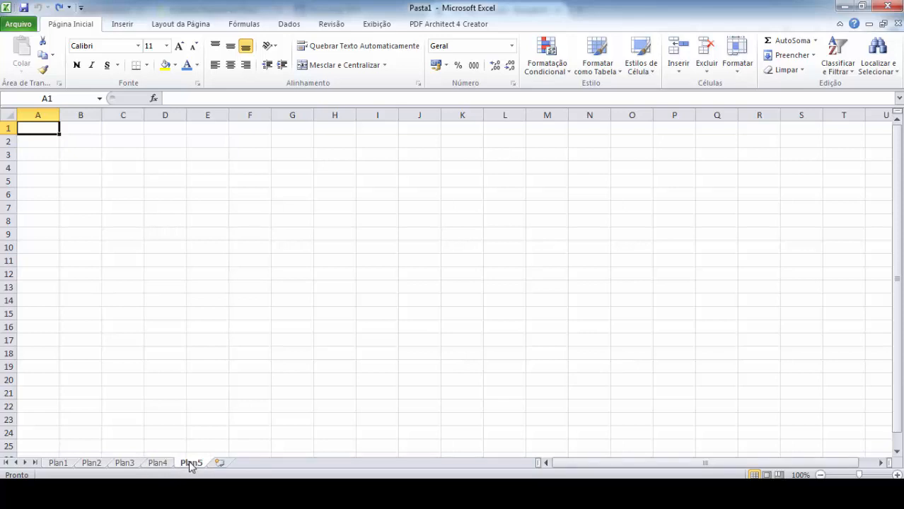
click(224, 464)
click(158, 464)
click(188, 463)
click(221, 464)
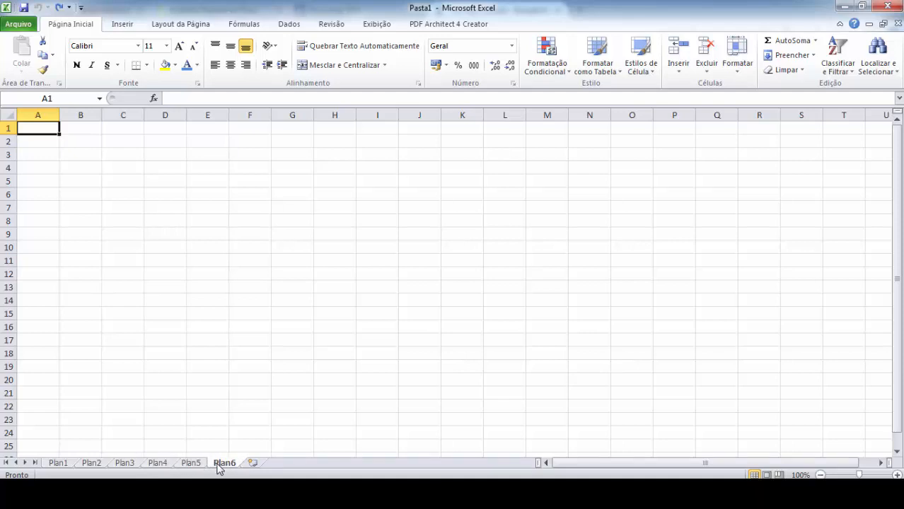
click(252, 464)
click(287, 464)
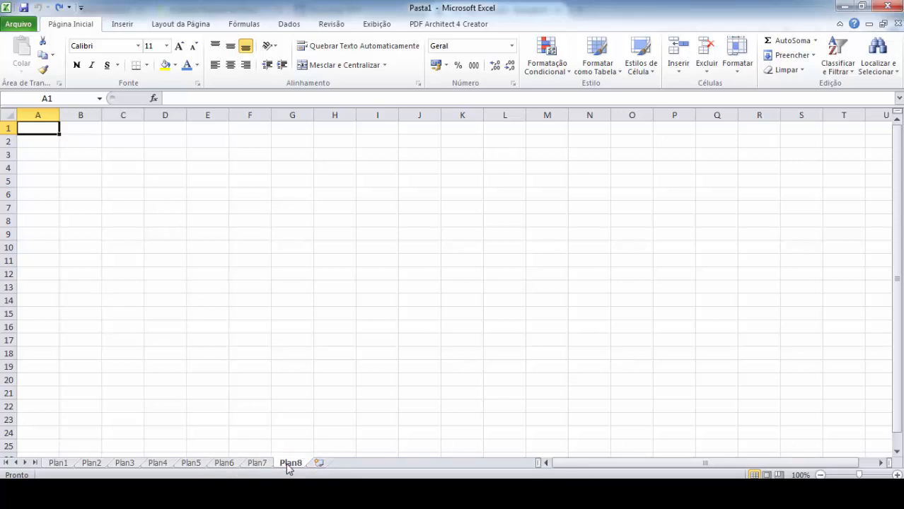
Add one more worksheet after Plan8 and rename the worksheet Plan1 as Aula
click(318, 465)
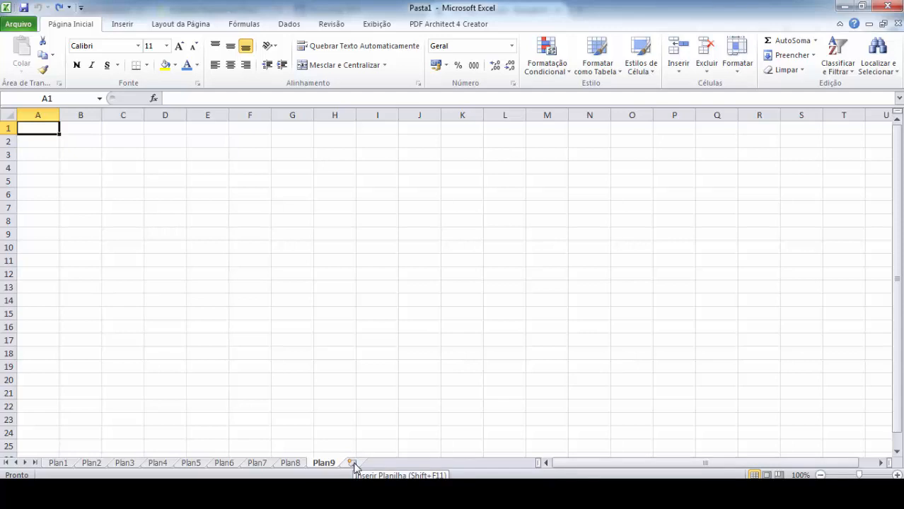
click(59, 465)
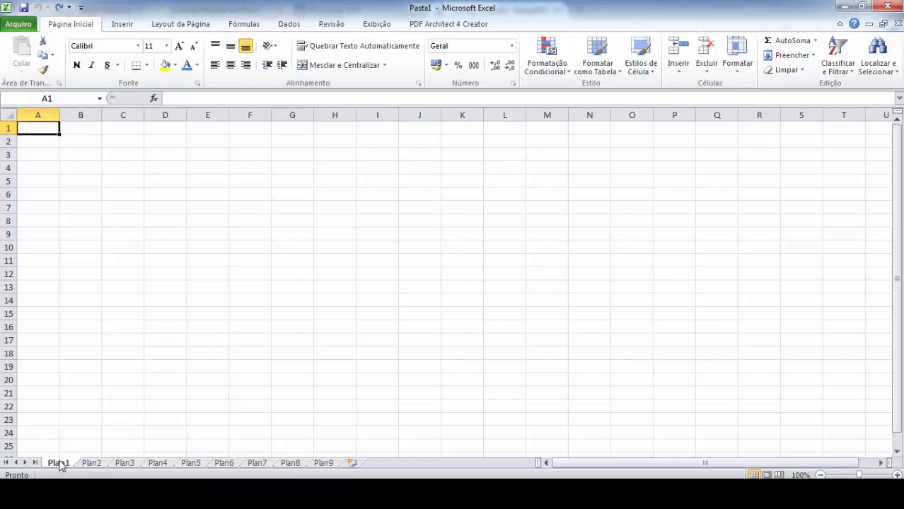
right_click(61, 466)
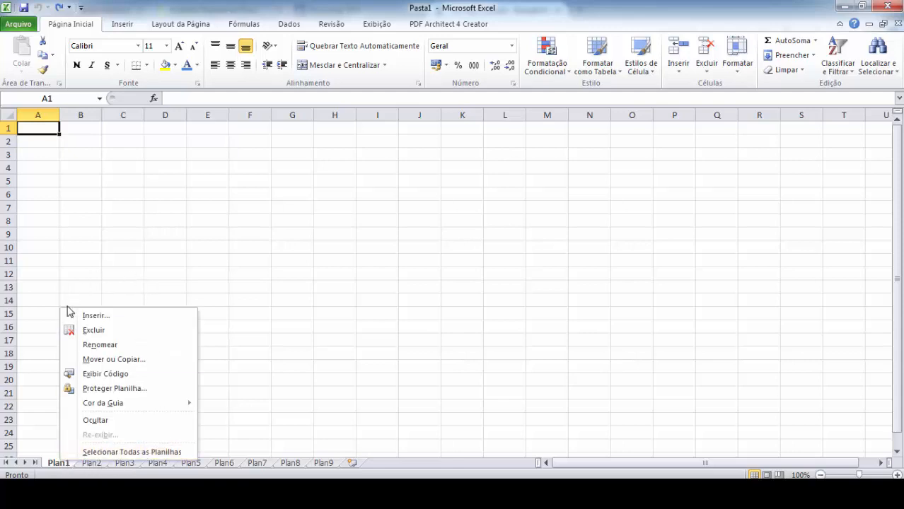
click(99, 344)
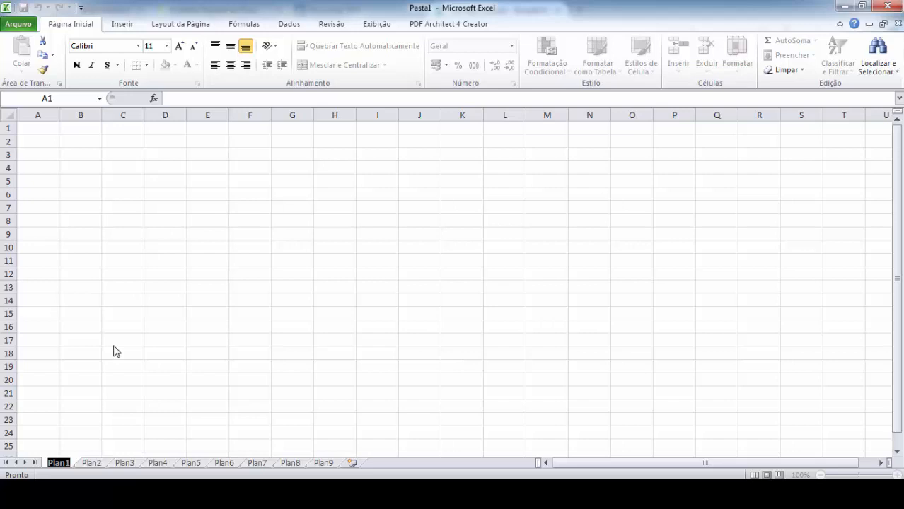
text(Aula)
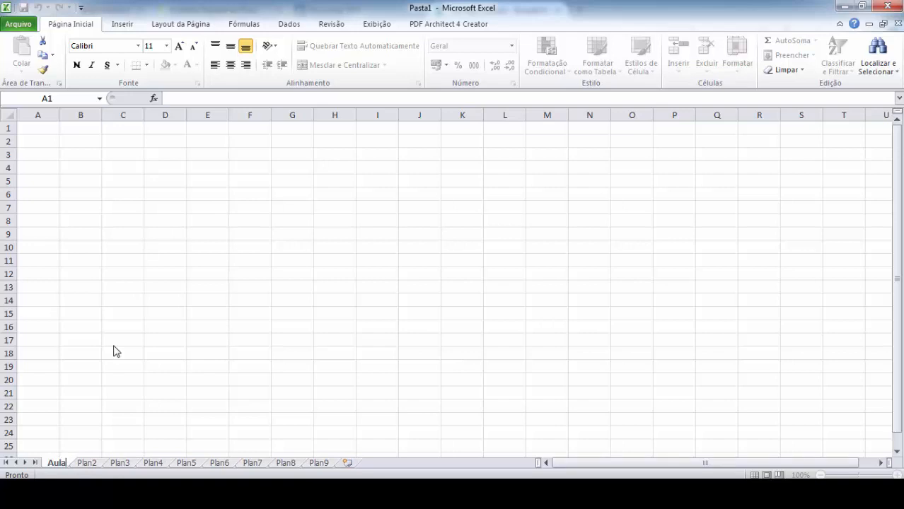
click(112, 342)
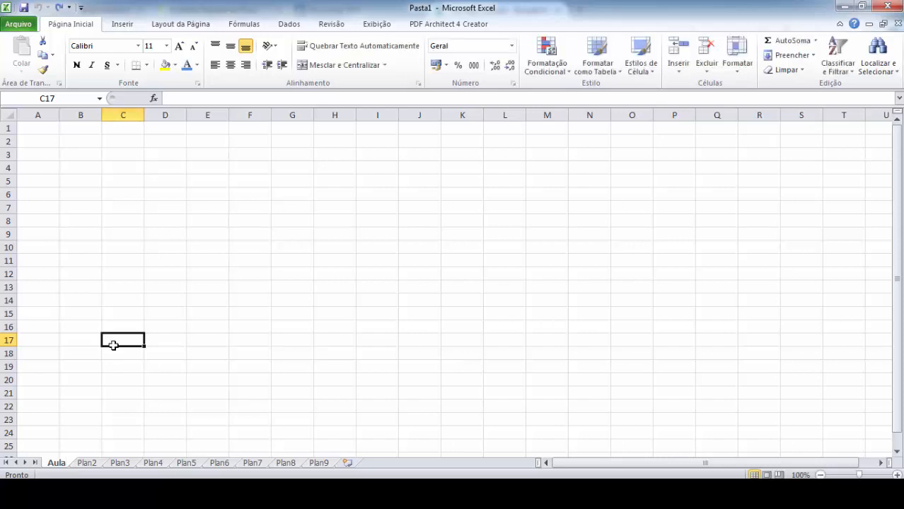
Rename the worksheet Plan2 as Aula Excel
click(88, 463)
right_click(90, 468)
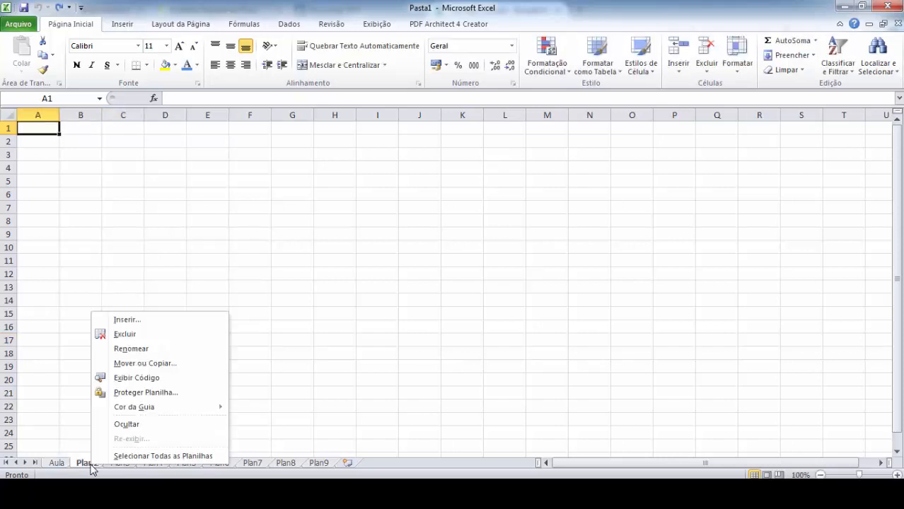
click(149, 350)
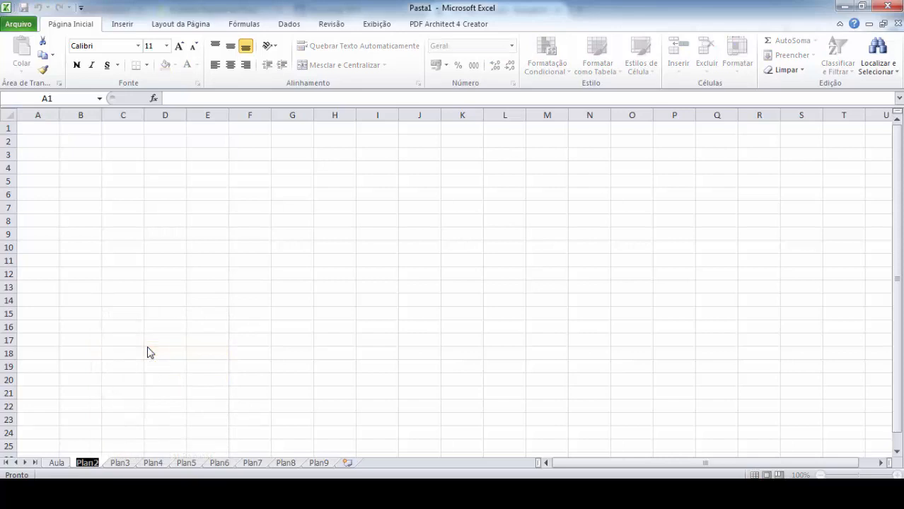
text(Aula )
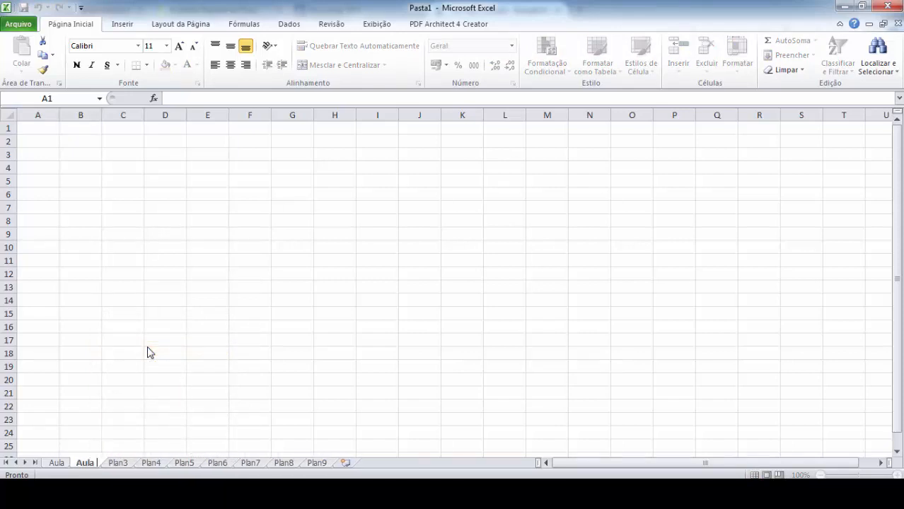
text(Excel)
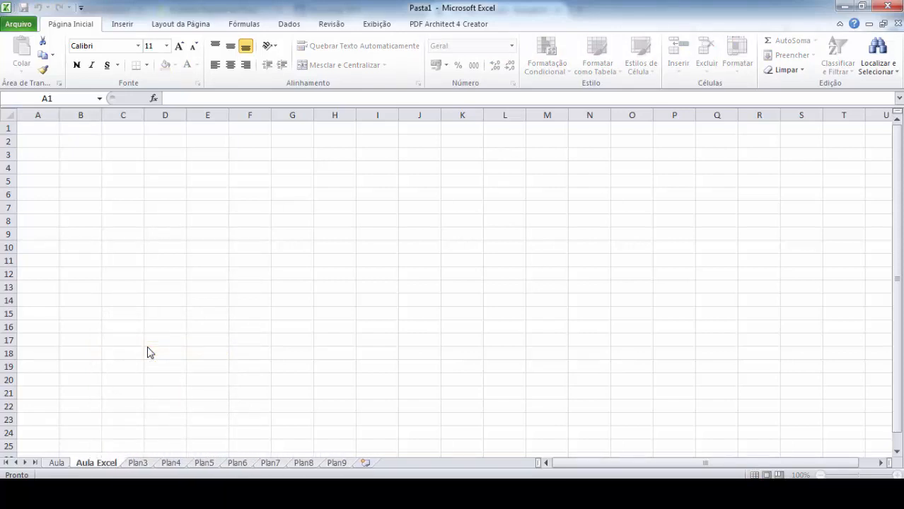
click(148, 351)
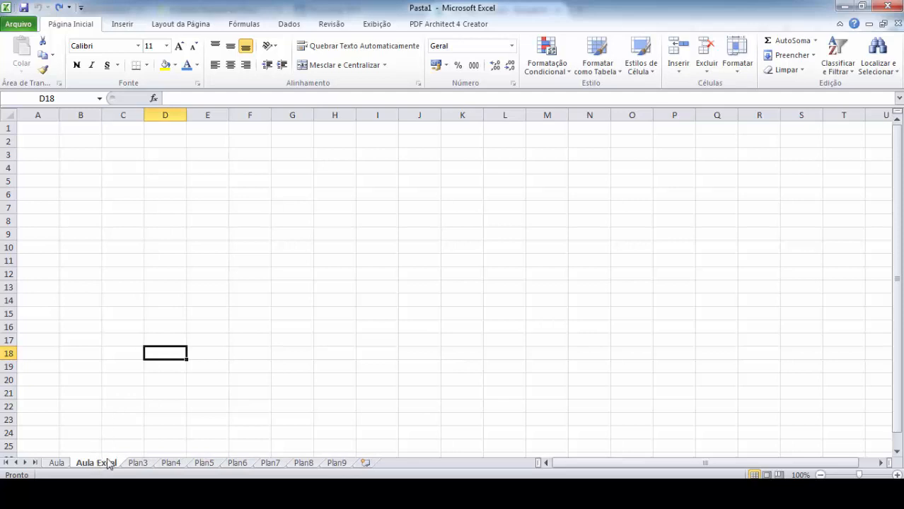
Rename the worksheet Plan3 as Calendário
click(139, 464)
right_click(142, 464)
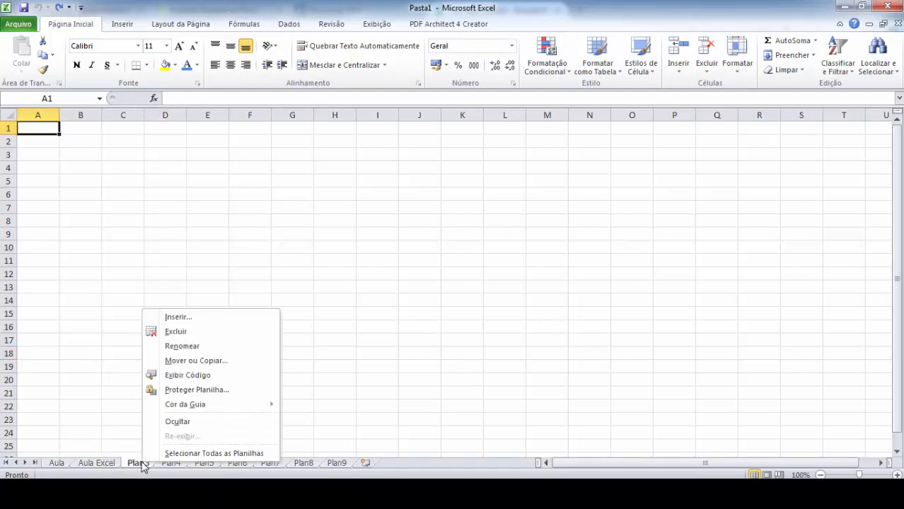
click(209, 348)
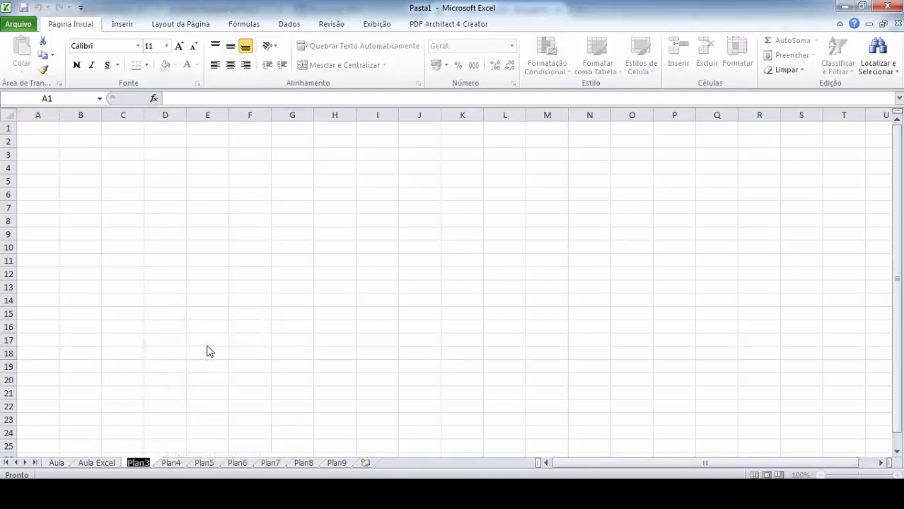
text(Calend)
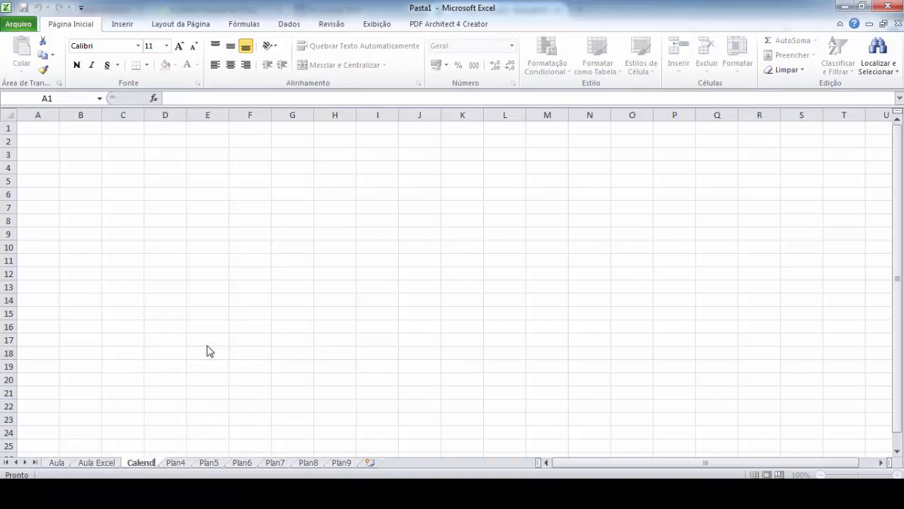
text(ário)
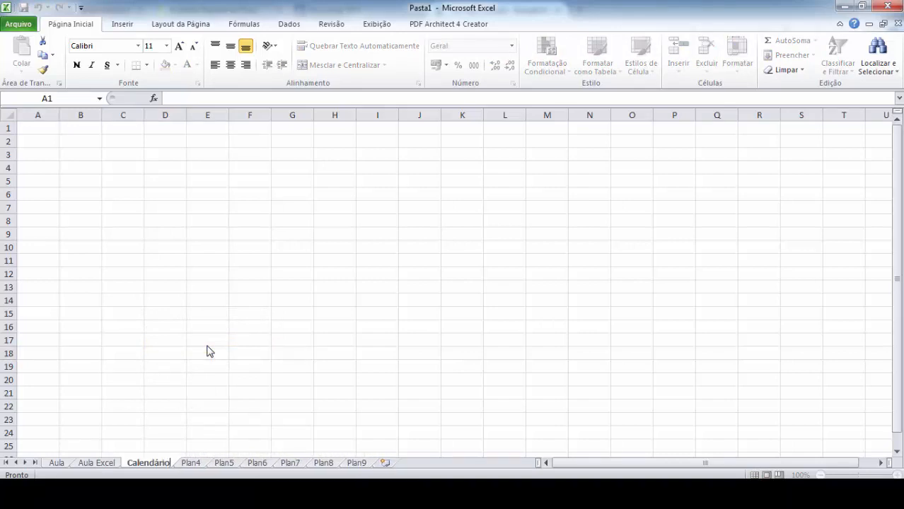
key(Return)
Rename the worksheet Plan4 as Grãos
click(193, 464)
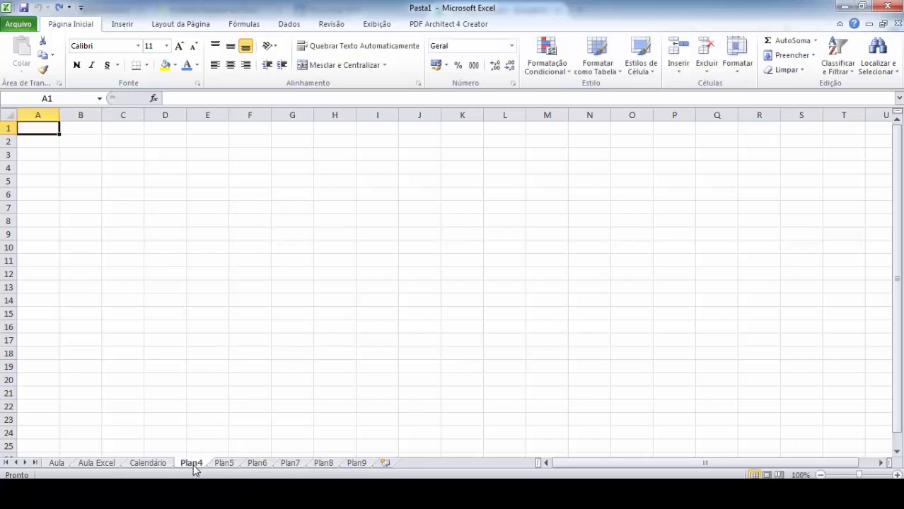
right_click(195, 469)
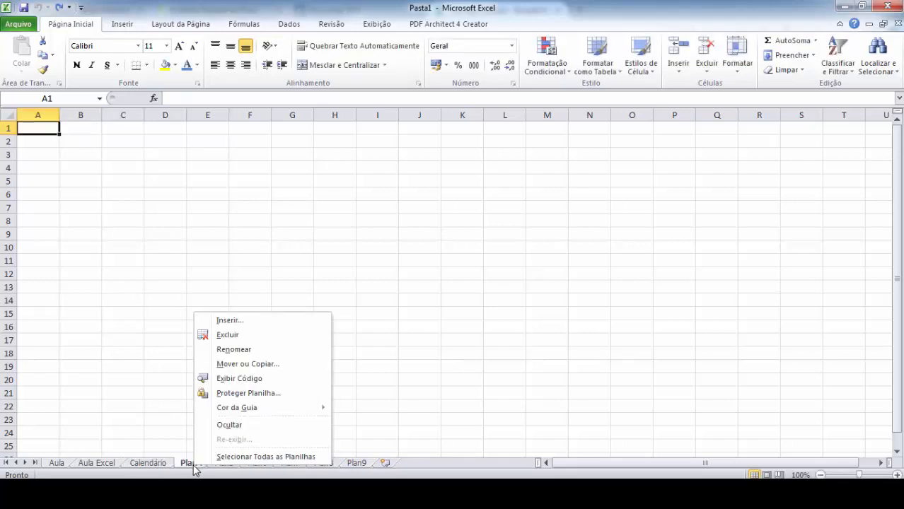
click(248, 351)
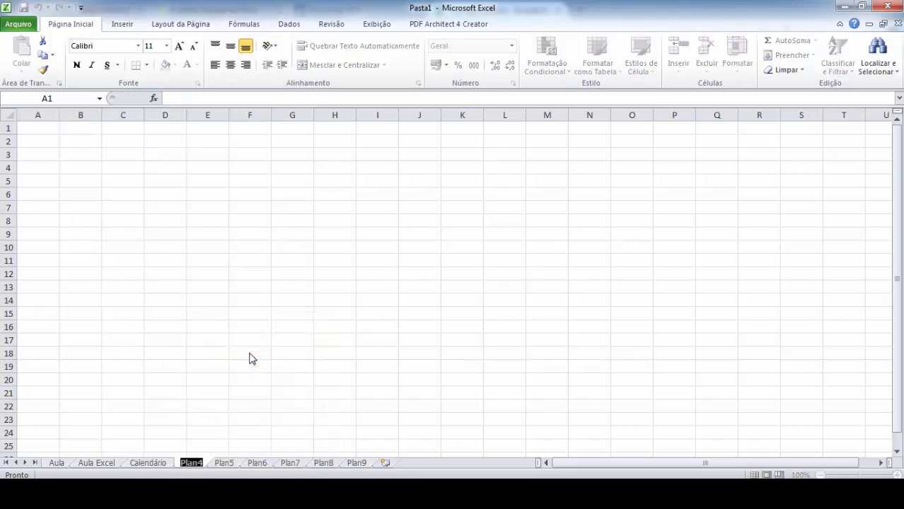
text(Grãos)
click(222, 339)
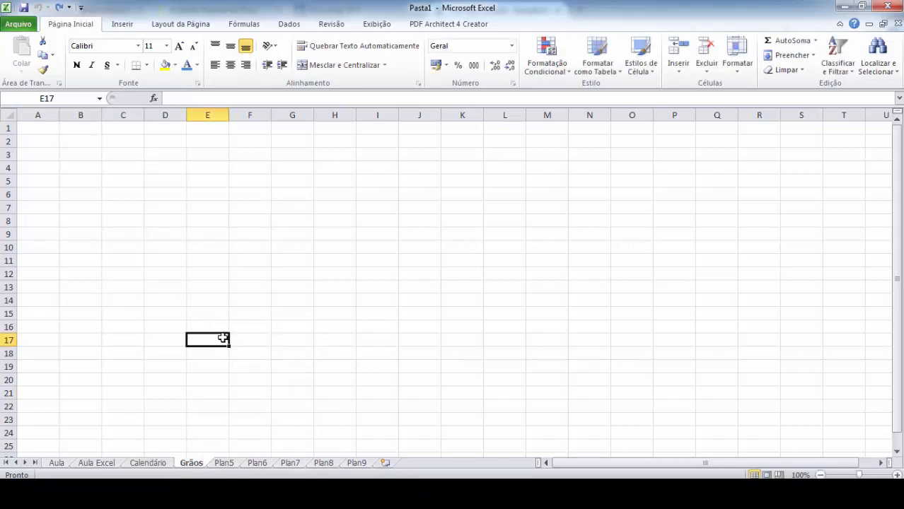
Set the tab colour of the Aula worksheet to the standard red
click(229, 466)
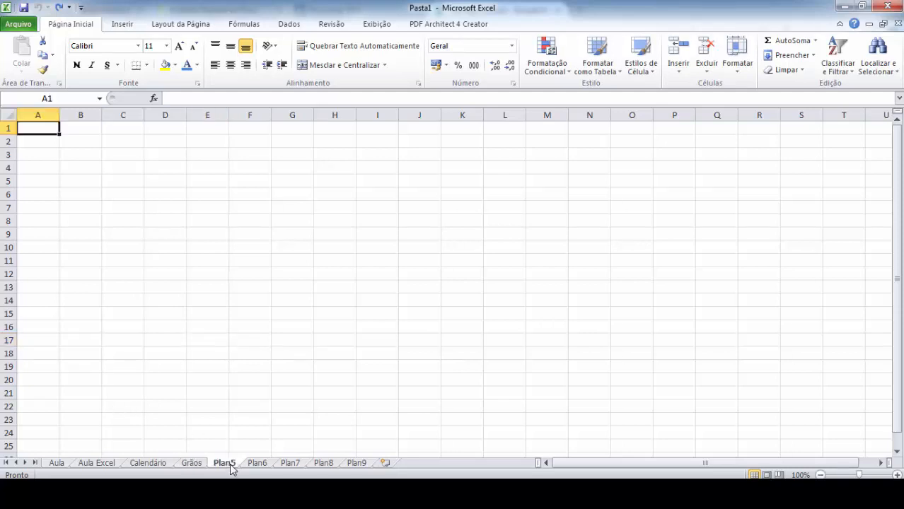
click(91, 464)
click(57, 464)
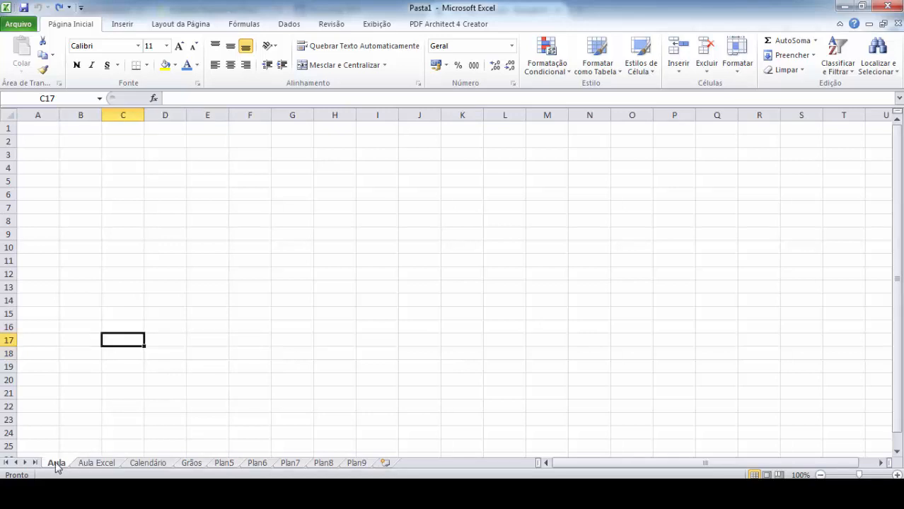
right_click(57, 465)
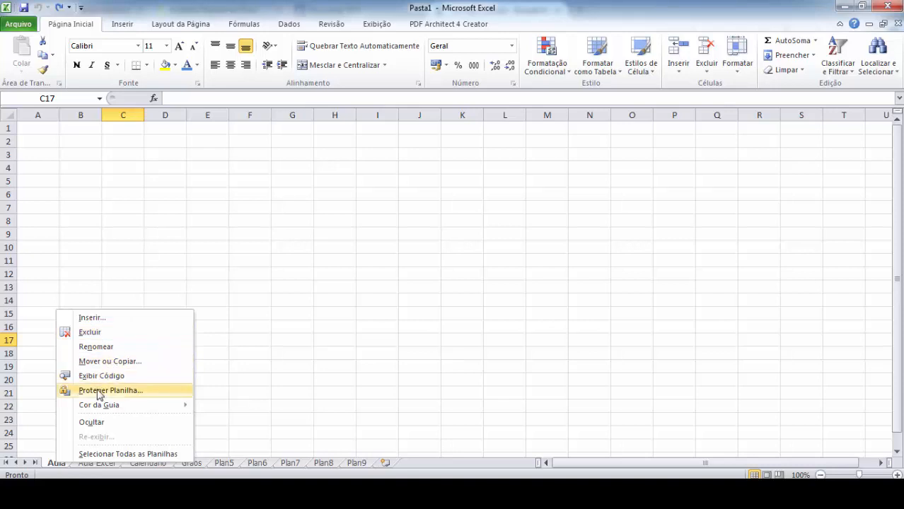
mouse_move(94, 406)
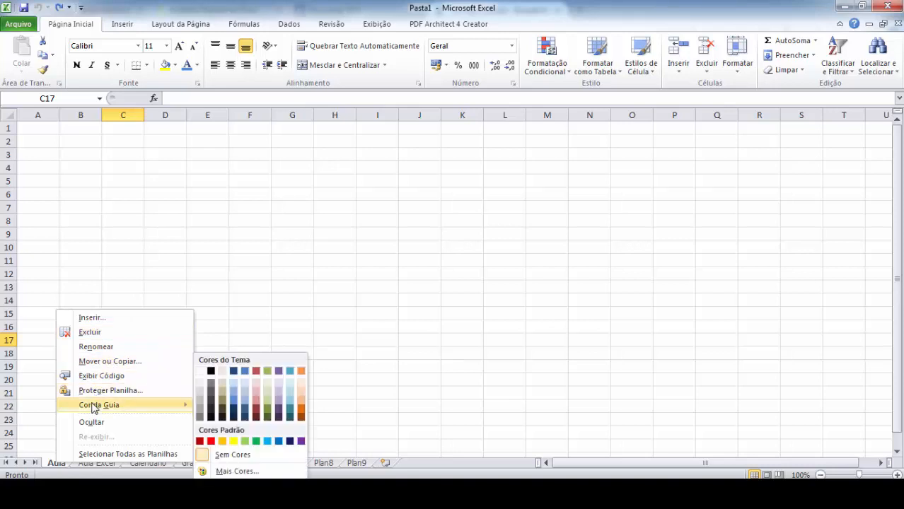
click(210, 442)
Set the tab colour of the Aula Excel worksheet to the standard blue
click(103, 465)
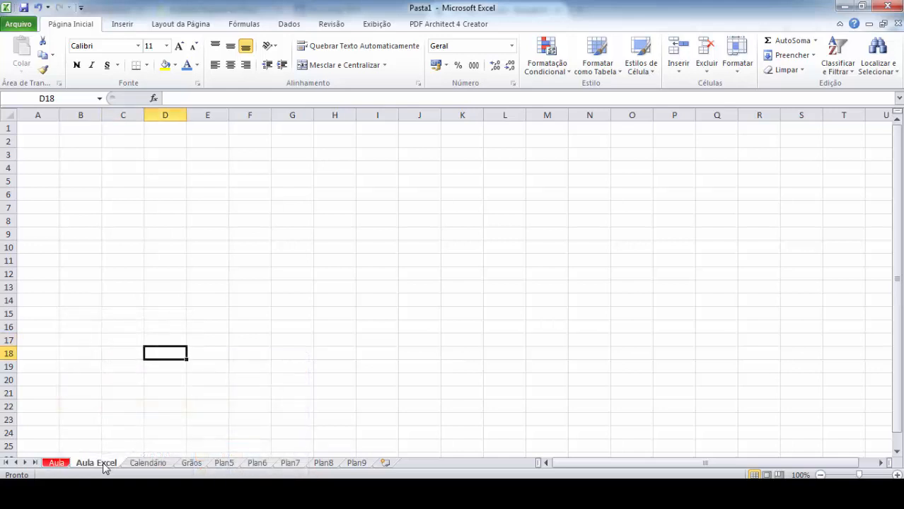
right_click(104, 467)
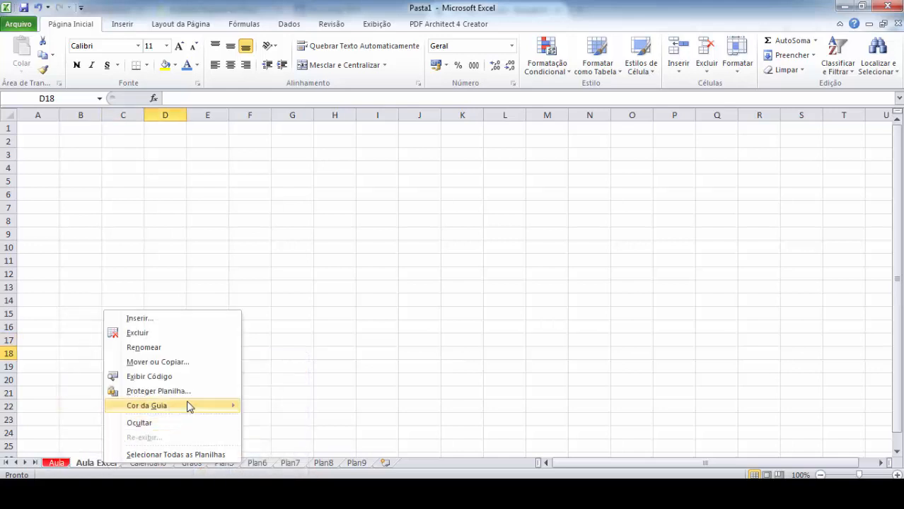
mouse_move(190, 406)
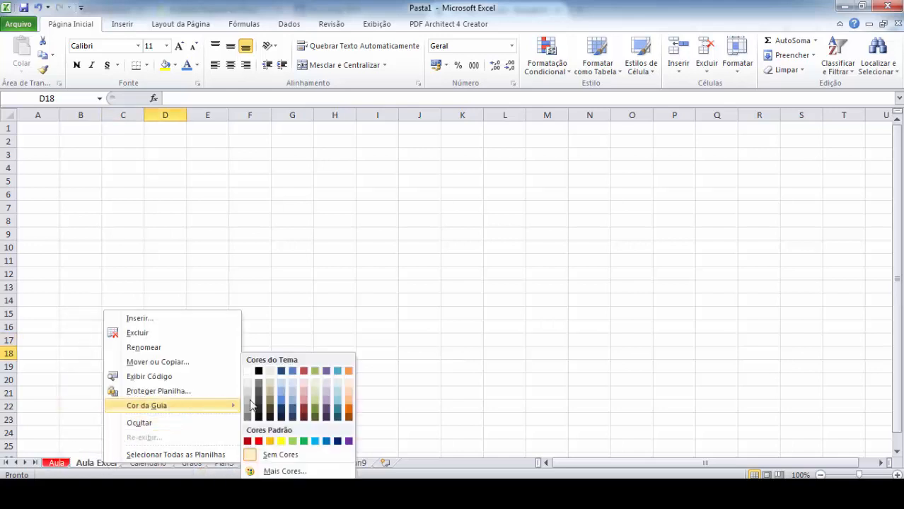
click(331, 444)
click(294, 328)
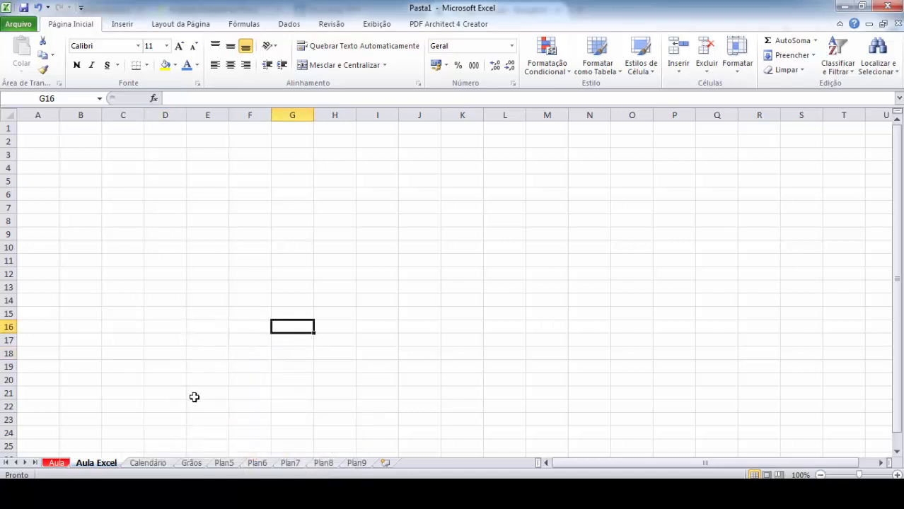
Switch between the Calendário, Aula and Aula Excel worksheets to compare how their coloured tabs look when active and inactive
click(149, 464)
click(58, 465)
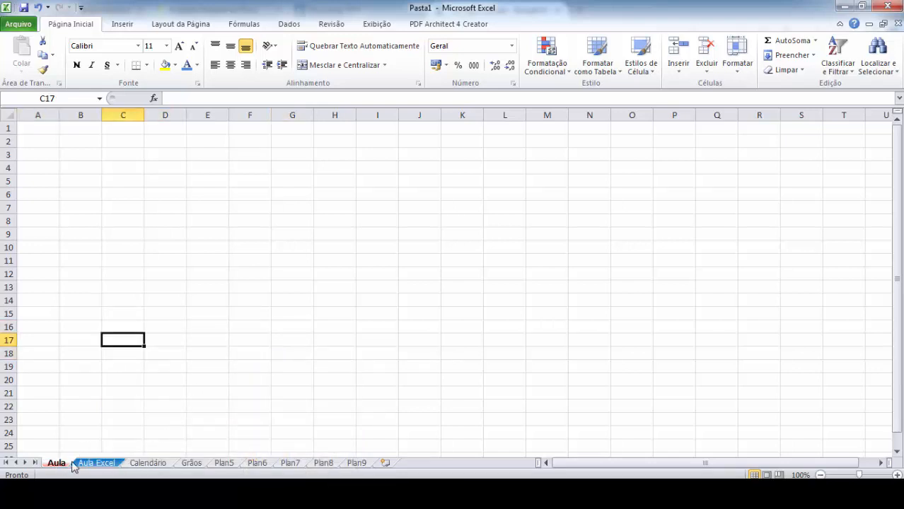
click(90, 465)
click(56, 463)
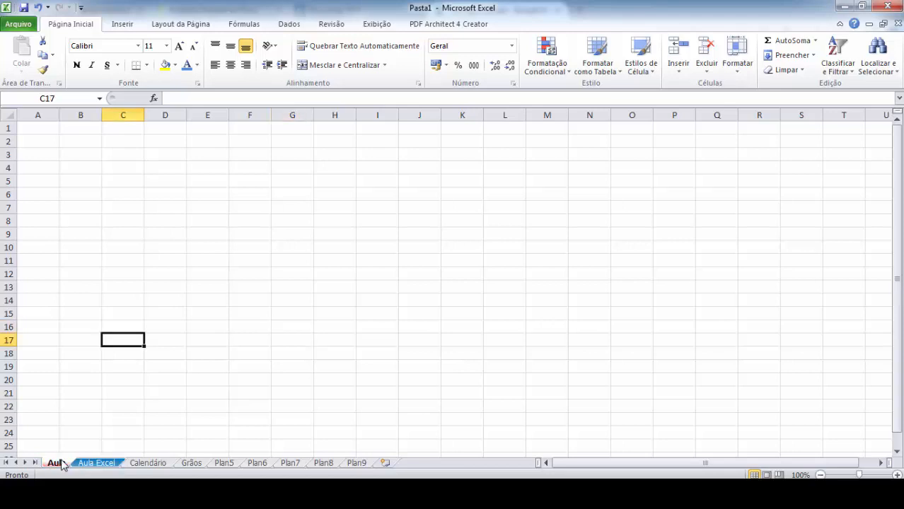
click(262, 286)
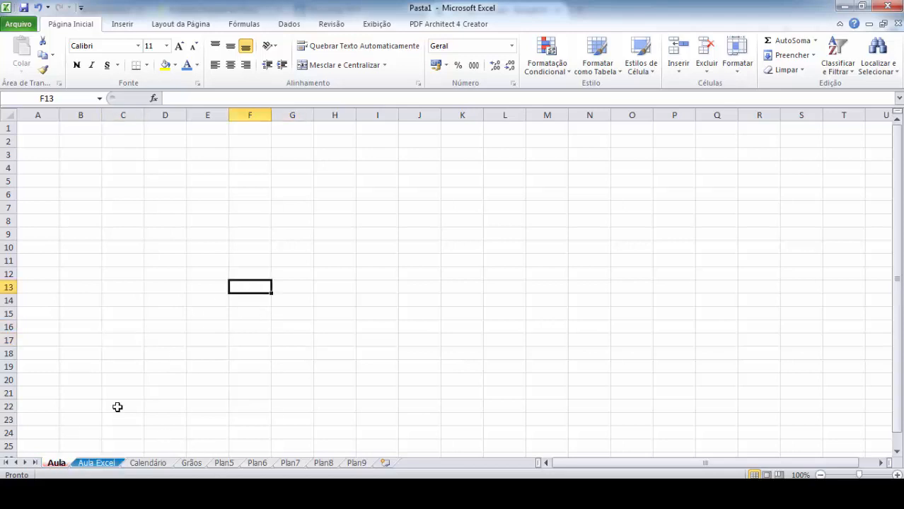
Delete the Calendário worksheet from the workbook
click(159, 466)
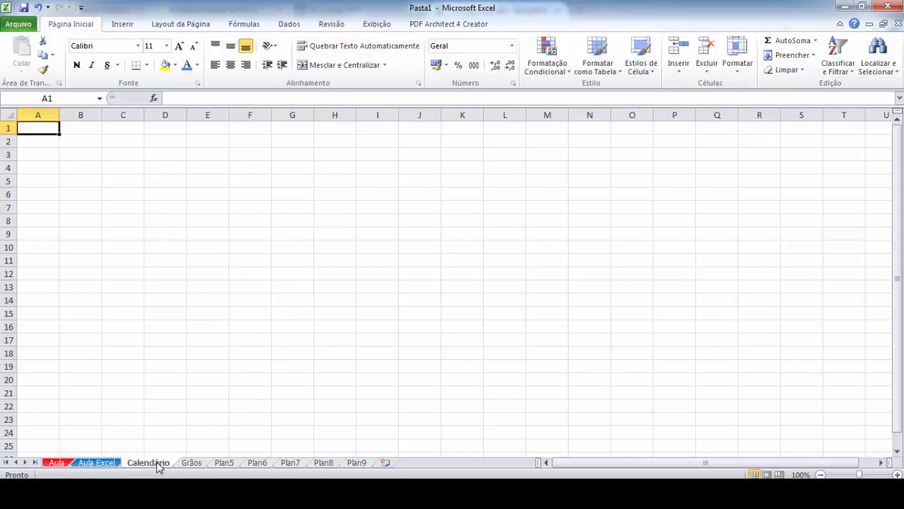
right_click(159, 467)
click(223, 334)
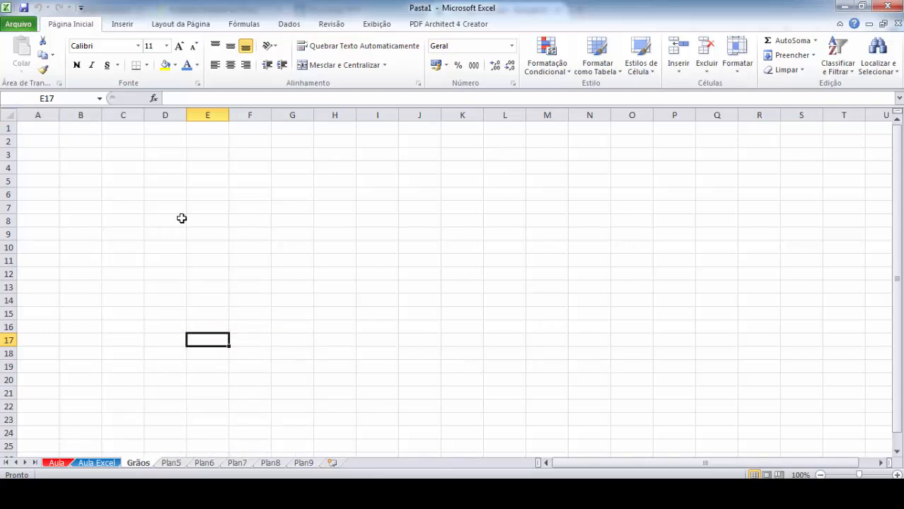
click(160, 168)
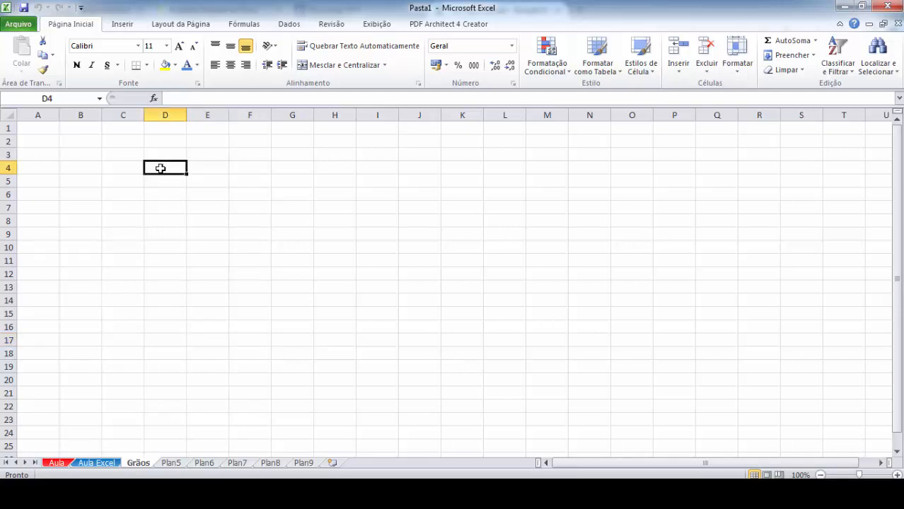
click(462, 260)
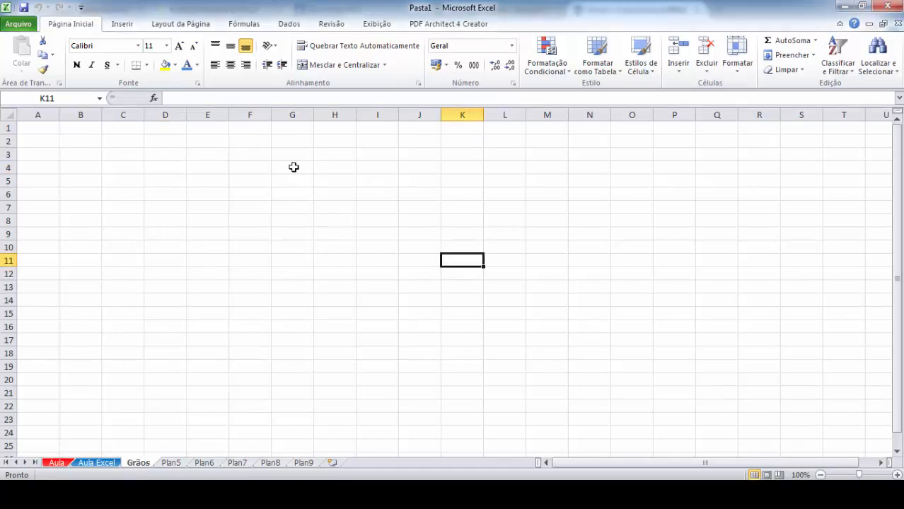
click(294, 166)
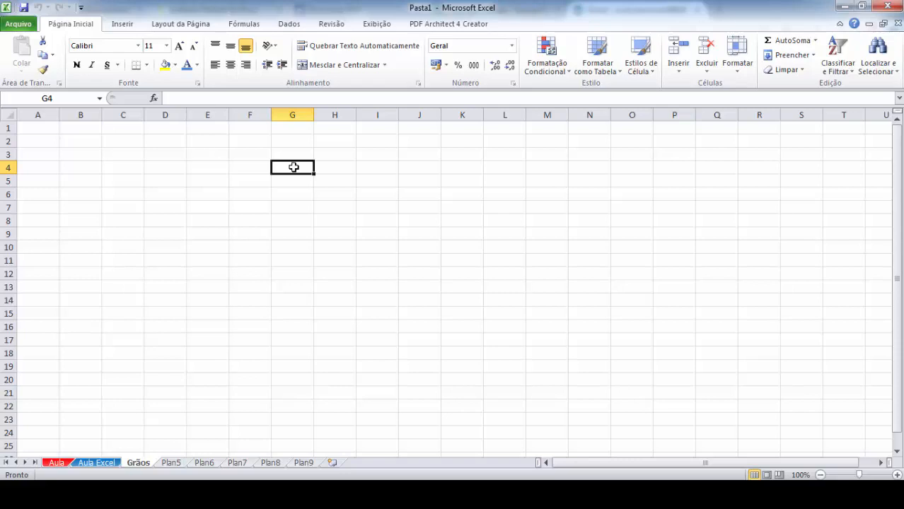
click(244, 157)
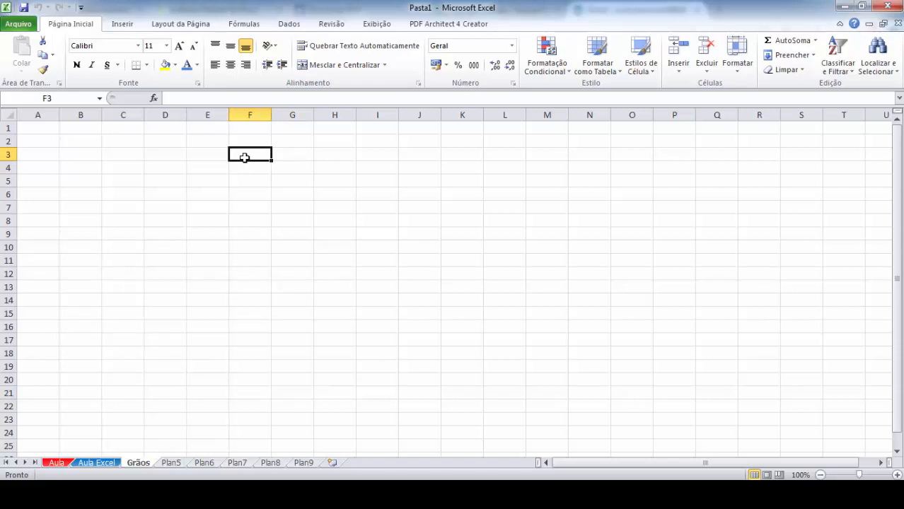
text(1)
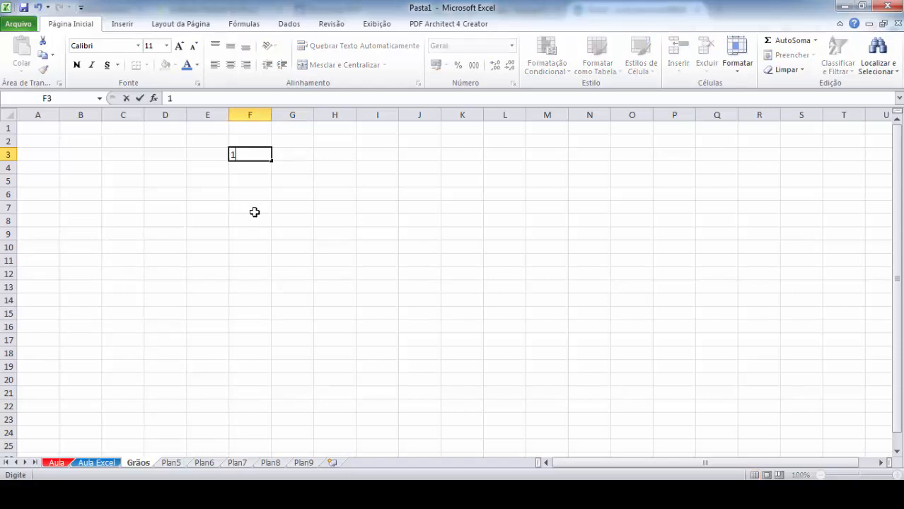
key(Return)
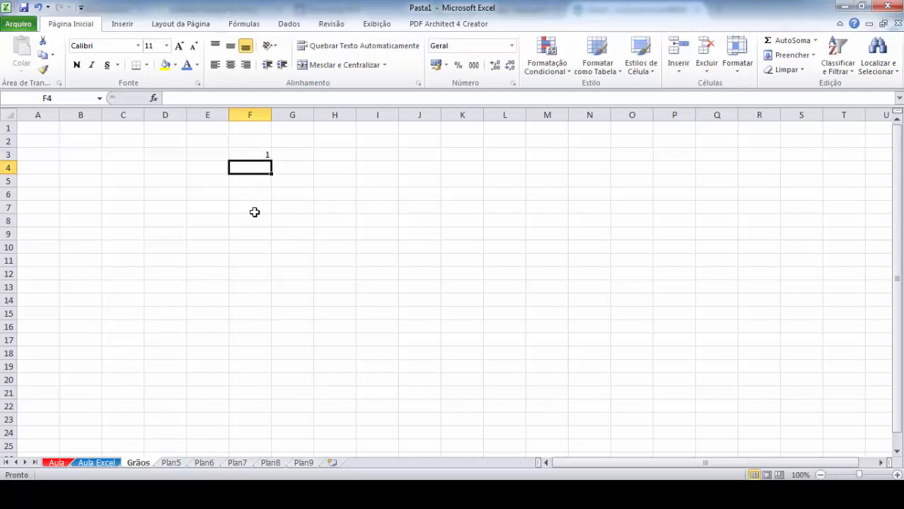
key(Up)
key(Delete)
Enter the number 1 in cell A2 of the Grãos worksheet
key(Left)
key(Left)
key(Left)
key(Left)
key(Left)
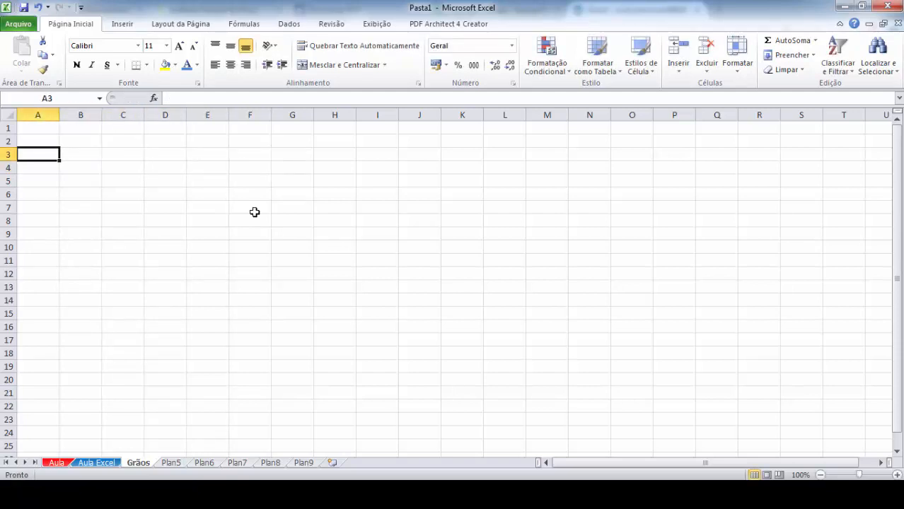
key(Up)
key(Up)
key(Down)
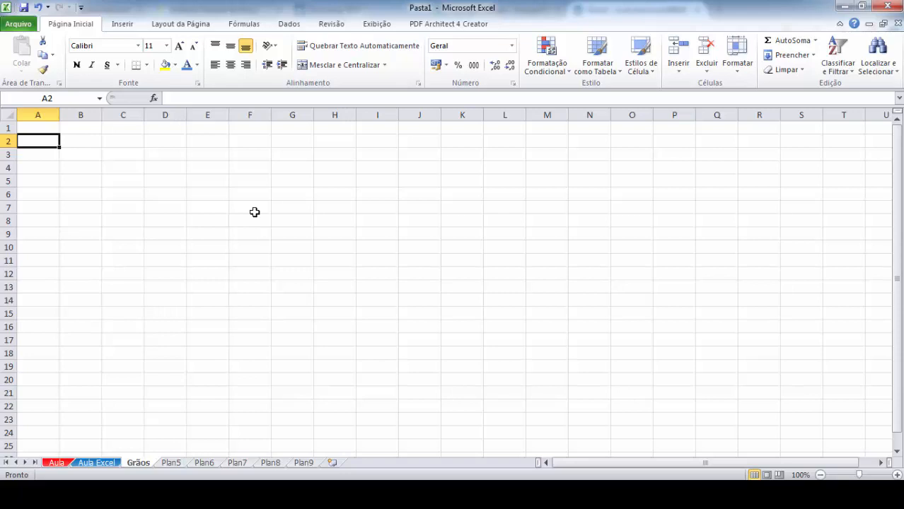
text(1)
key(Return)
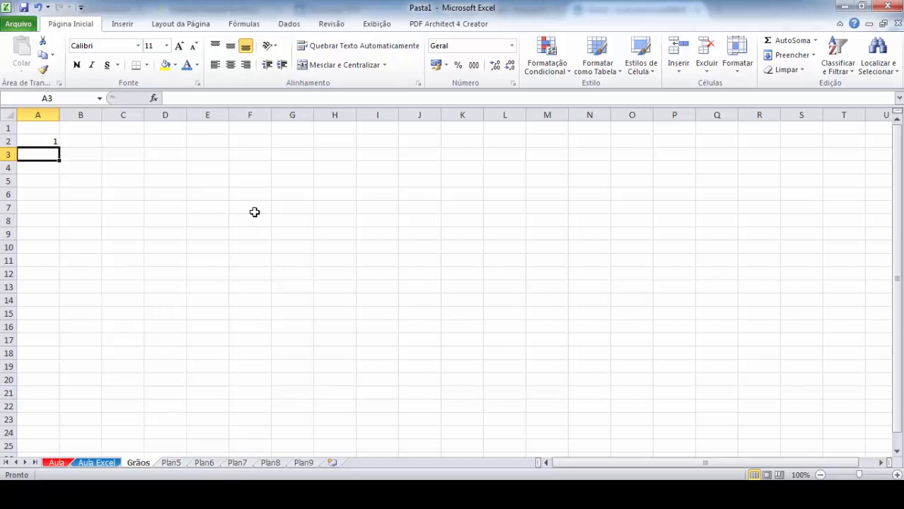
Enter the numbers 2, 3 and 4 in cells A3 to A5 below the first number
key(Up)
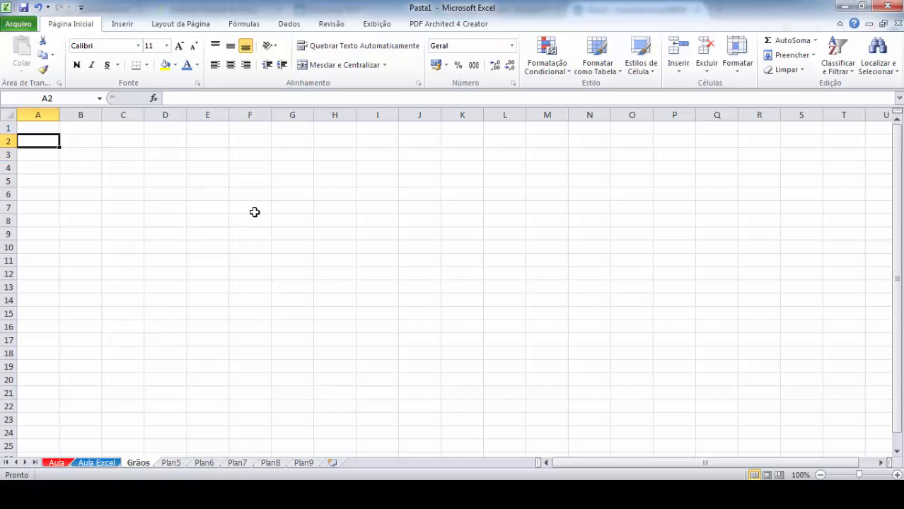
key(Down)
text(2)
key(Return)
text(3)
key(Return)
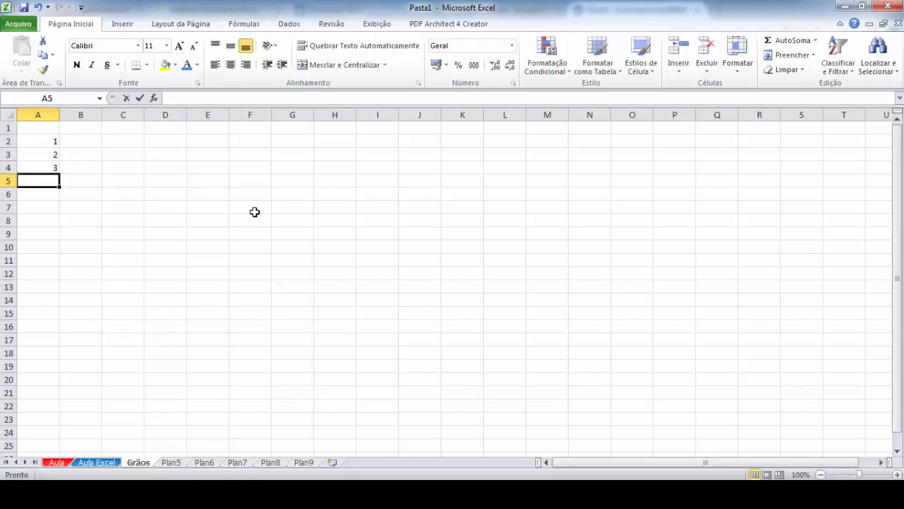
text(4)
key(Return)
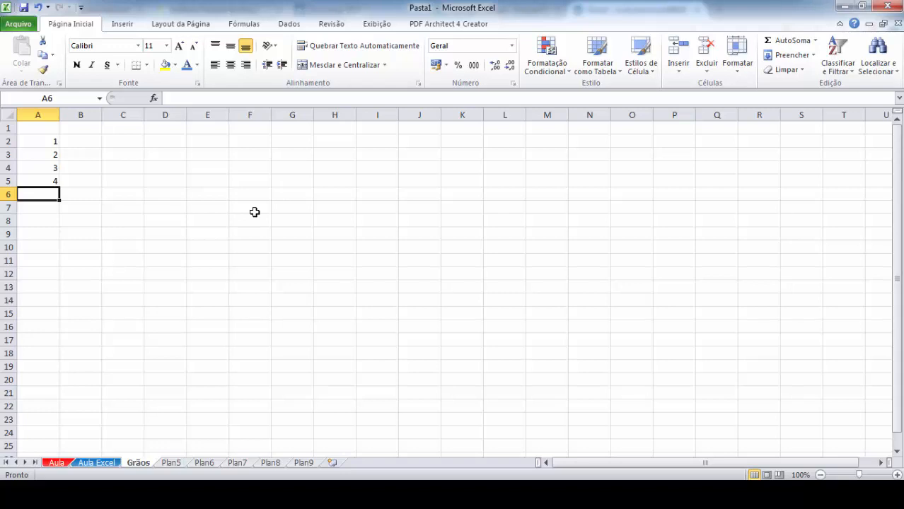
Clear the numbers in cells A3, A4 and A5, keeping only the 1 in A2
key(Up)
key(Up)
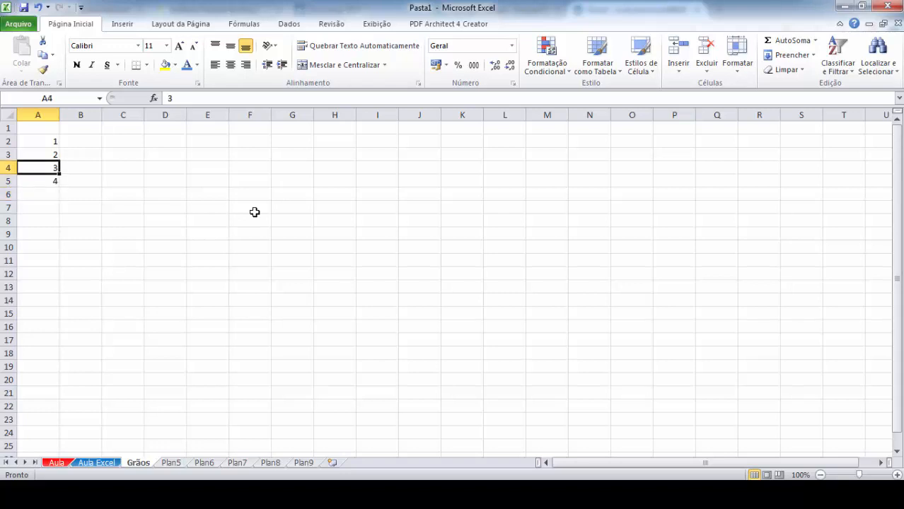
key(Up)
key(Up)
key(Down)
key(Delete)
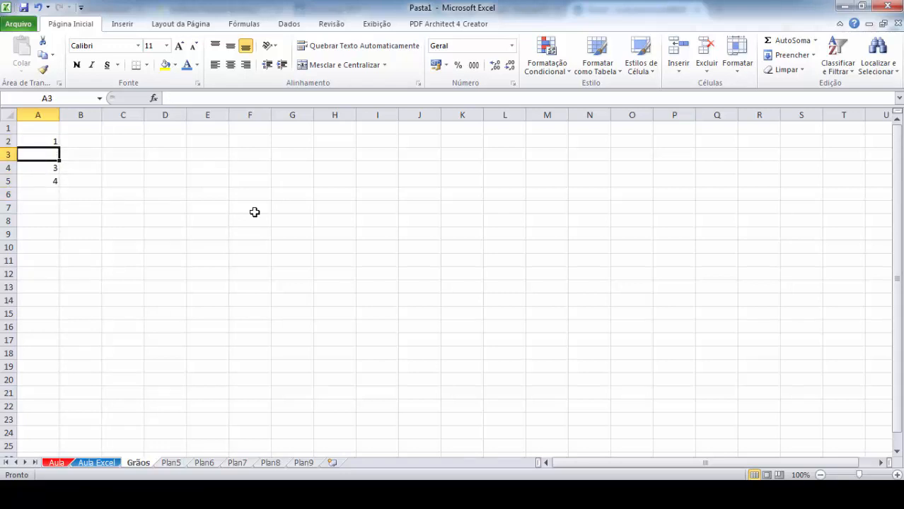
key(Down)
key(Up)
key(Down)
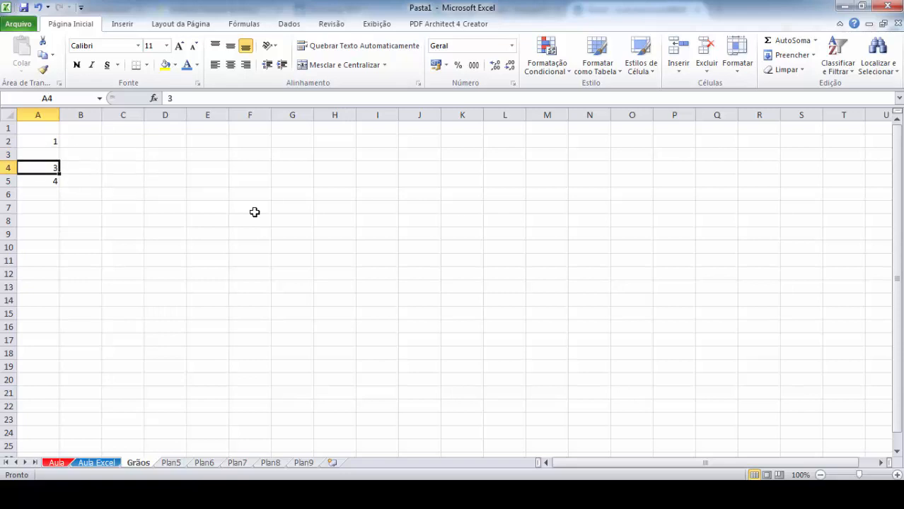
key(Delete)
key(Down)
key(Delete)
key(Up)
key(Up)
key(Up)
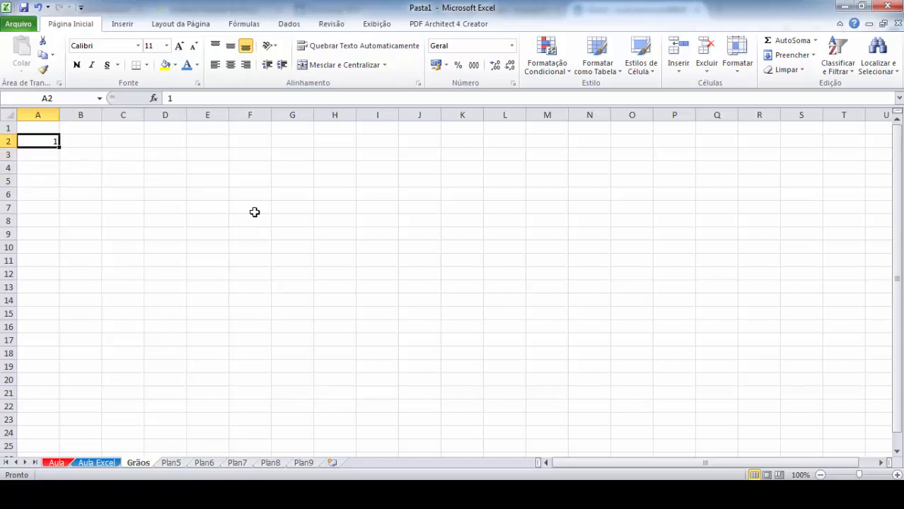
Copy the 1 from cell A2 down column A to row 25 with the fill handle
key(Down)
key(Up)
key(Down)
key(Up)
mouse_move(59, 147)
mouse_down()
mouse_move(59, 188)
mouse_move(54, 144)
mouse_up()
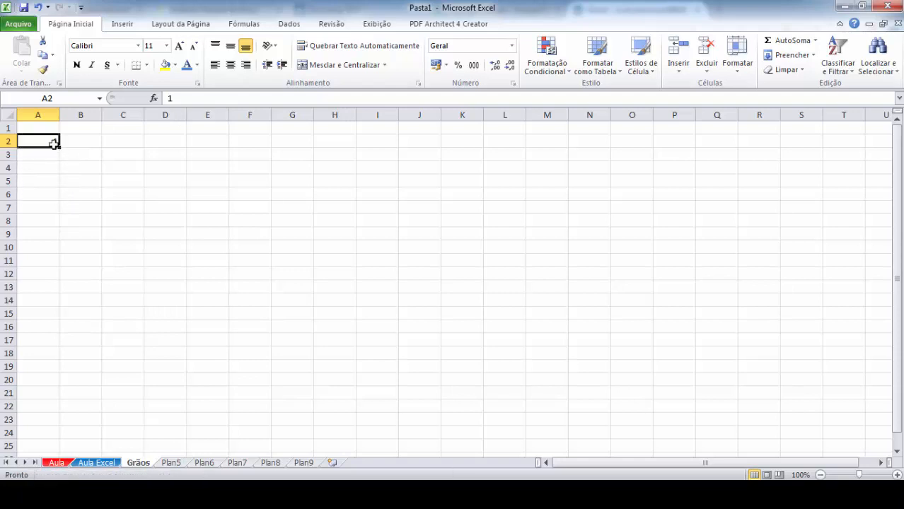
click(83, 167)
click(36, 141)
drag(61, 148, 66, 448)
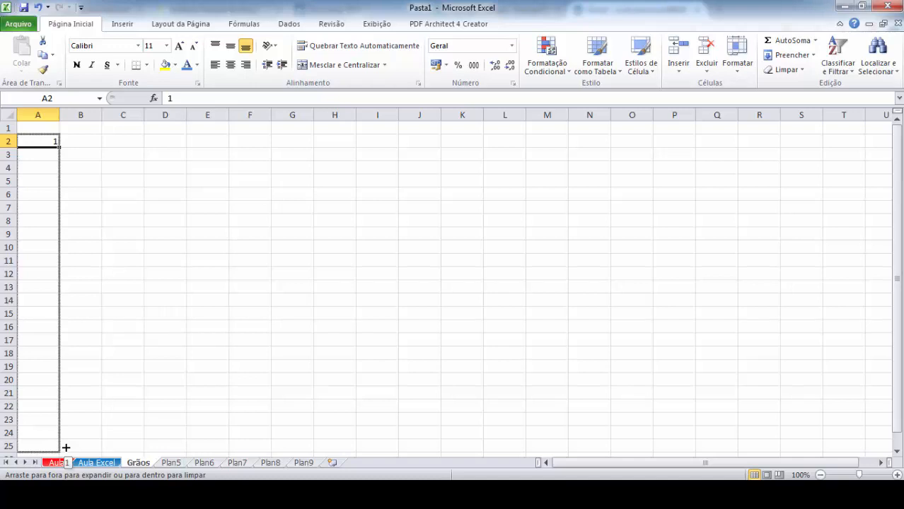
drag(65, 447, 66, 445)
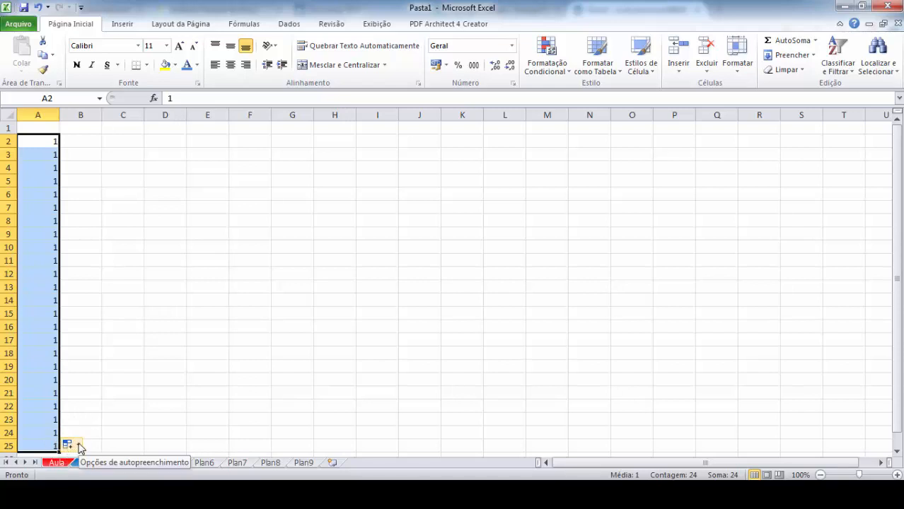
Change the autofill option for A2:A25 to Preencher Série to number the cells 1 to 24
click(79, 446)
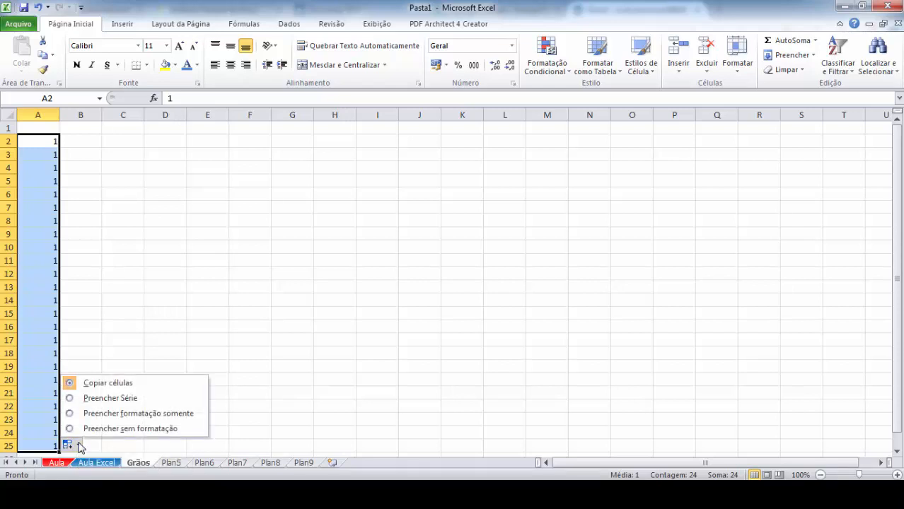
click(79, 446)
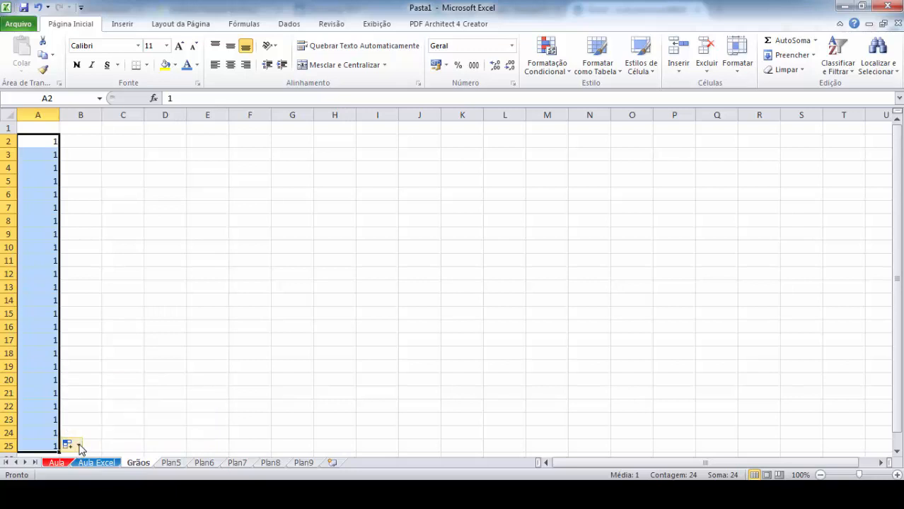
click(79, 446)
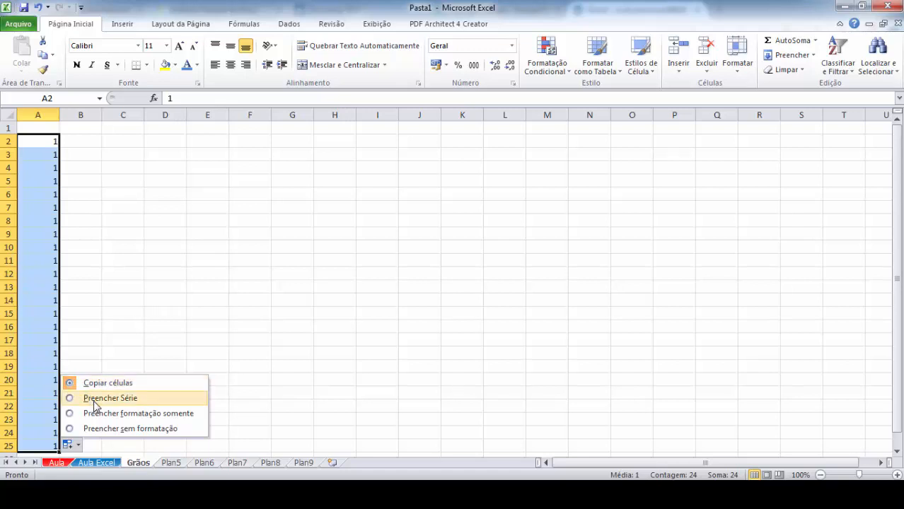
click(94, 400)
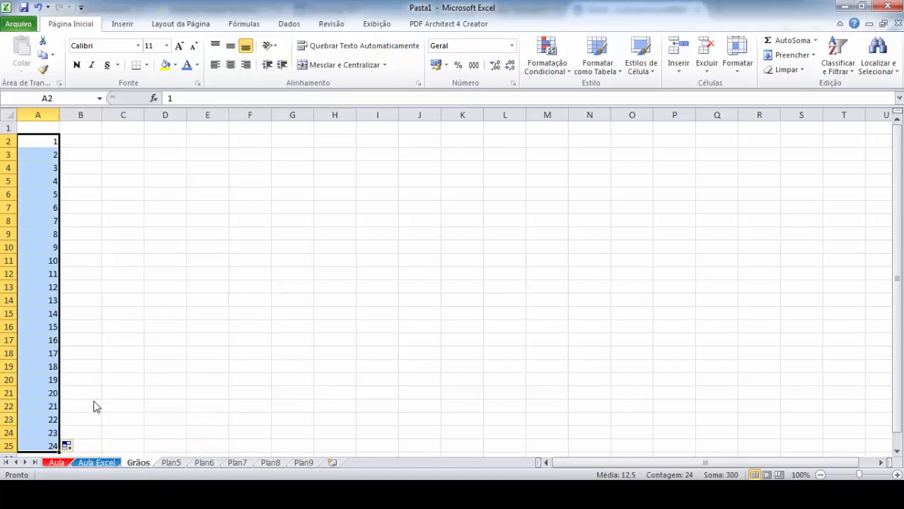
Switch the autofill of A2:A25 to Copiar células, then back to Preencher Série for comparison
click(68, 445)
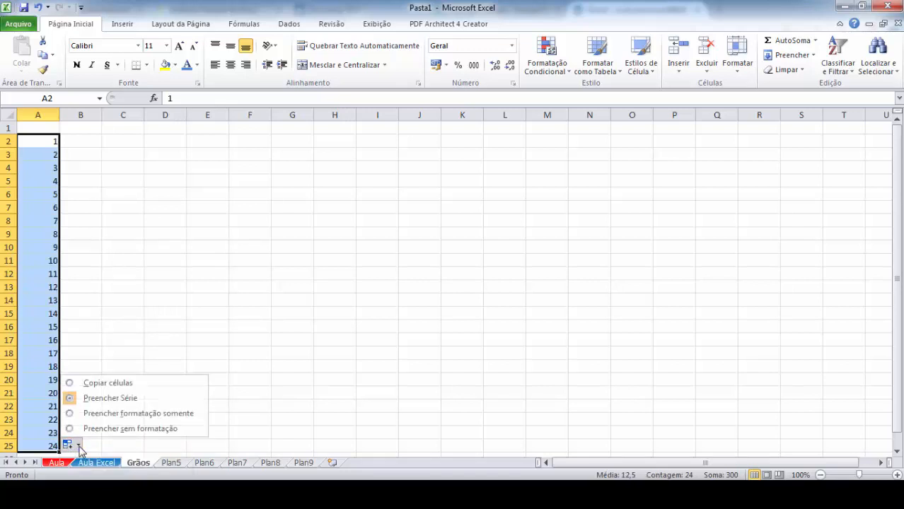
click(124, 384)
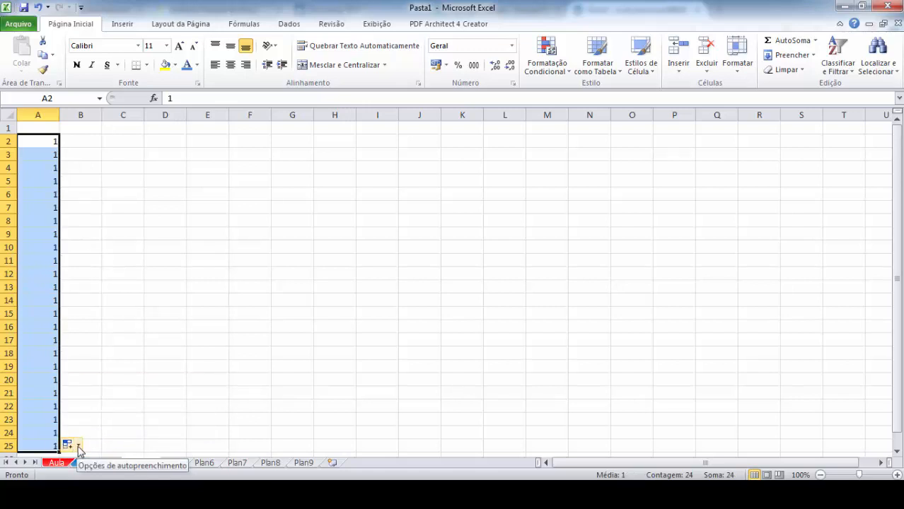
click(78, 445)
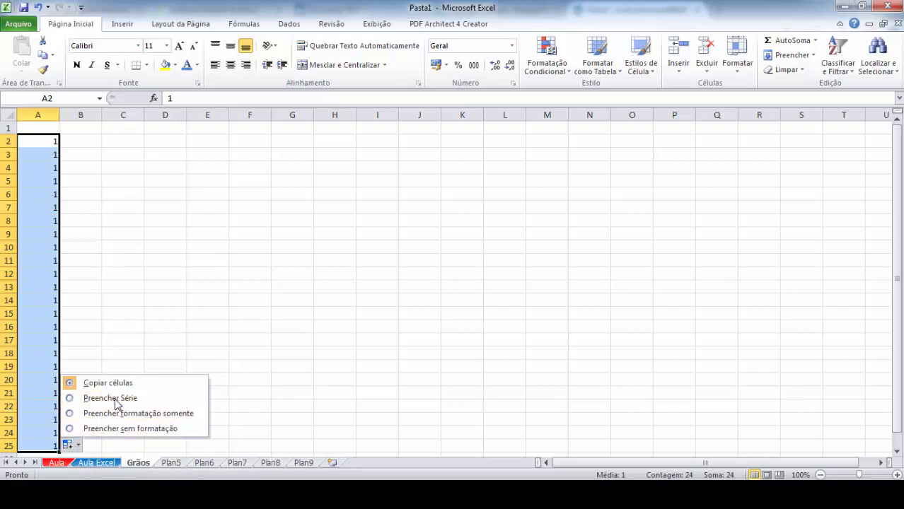
click(117, 400)
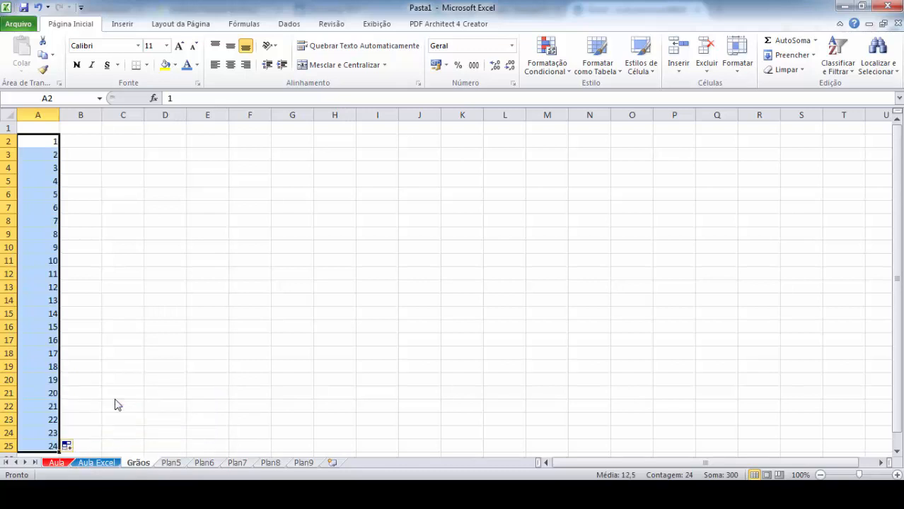
Undo the fill down column A and clear the remaining numbers in cells A5 and A2
key(ctrl+z)
key(ctrl+z)
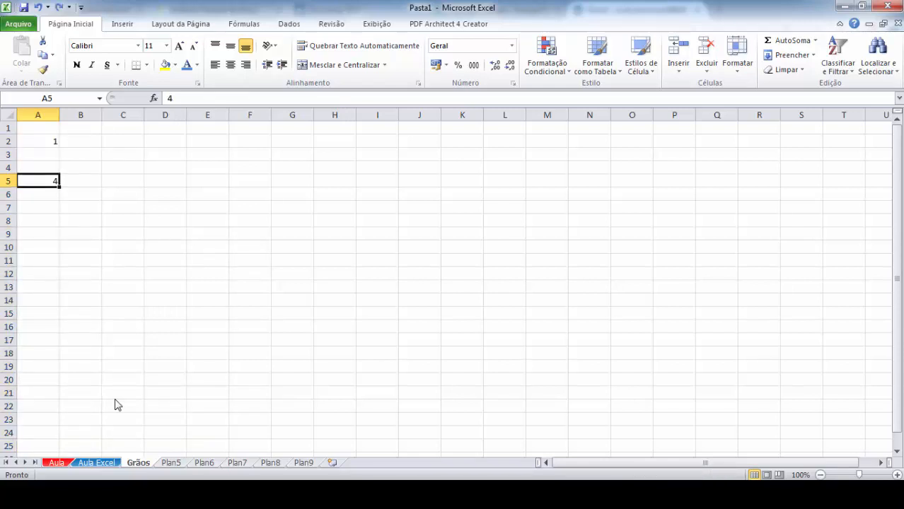
key(Delete)
click(46, 139)
key(Delete)
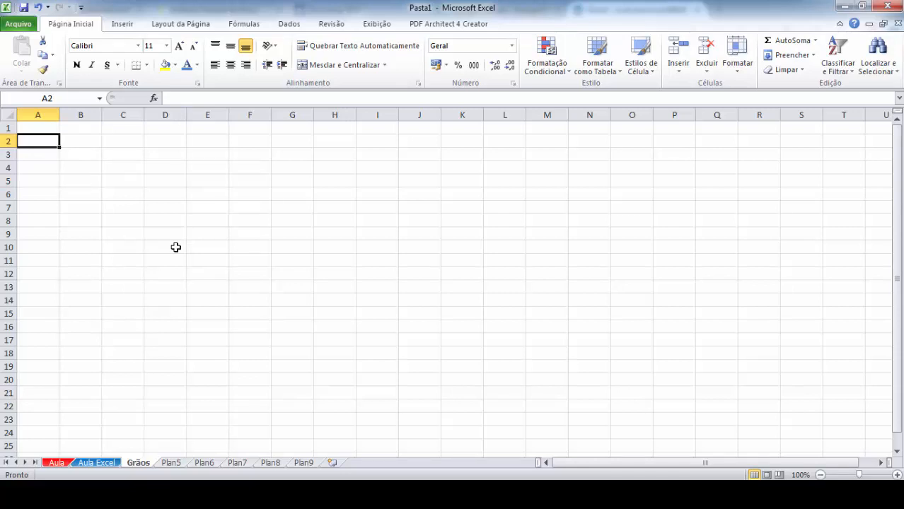
Enter the number 1 in cell A2 again
text(1)
key(Return)
key(Up)
click(127, 208)
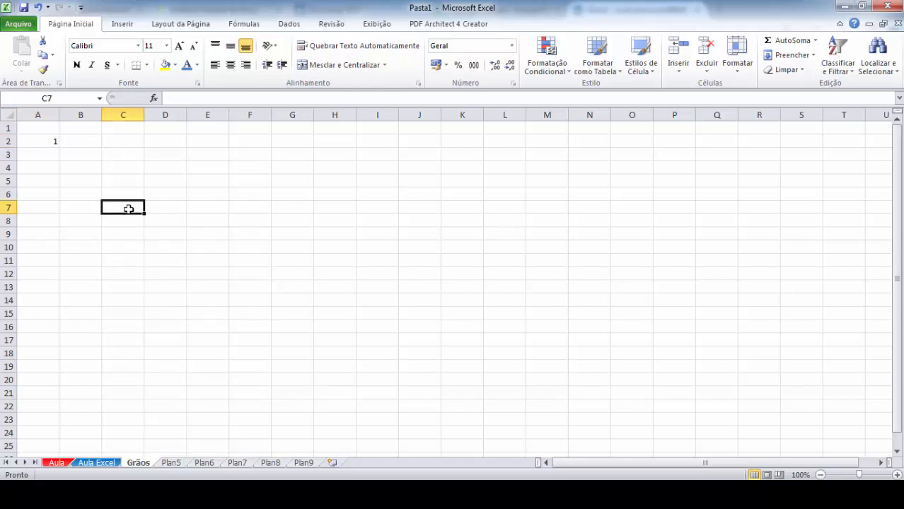
Autofill cell A2 across row 2 to column R as a series from 1 to 18 using Preencher Série
click(34, 140)
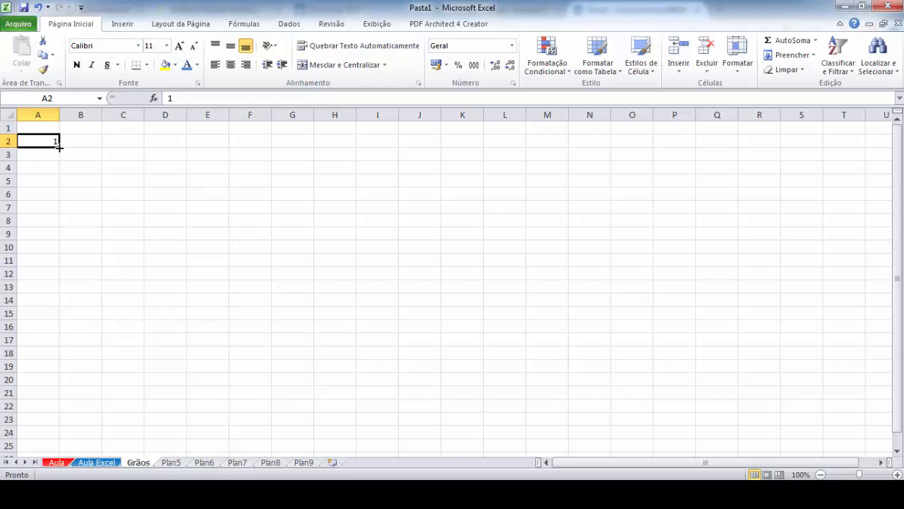
drag(60, 147, 766, 144)
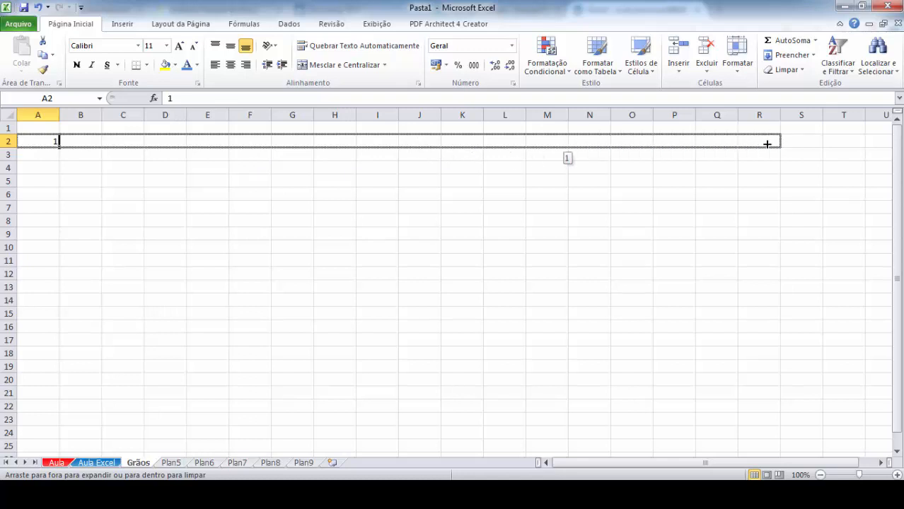
drag(767, 144, 767, 145)
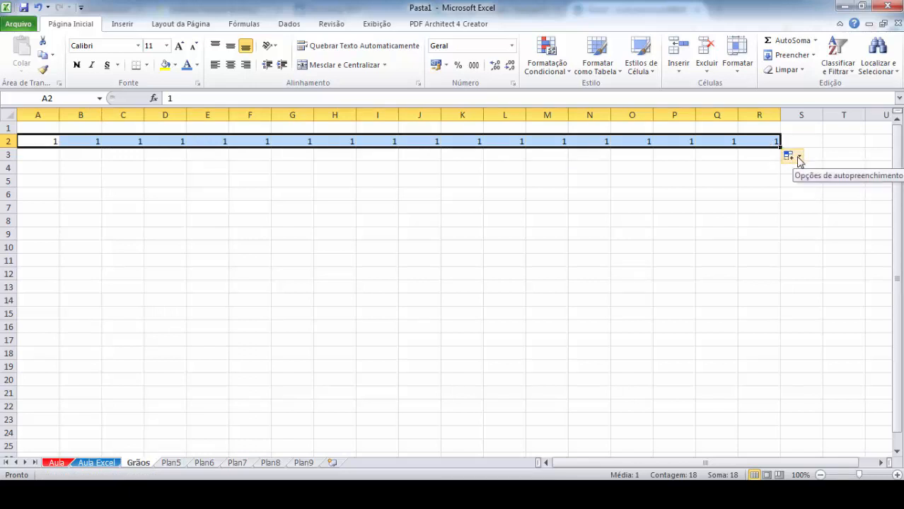
click(800, 159)
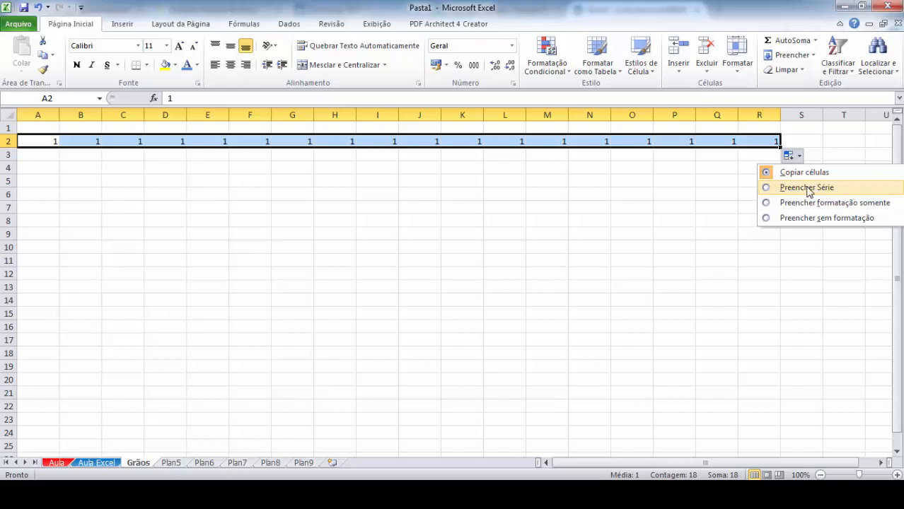
click(807, 188)
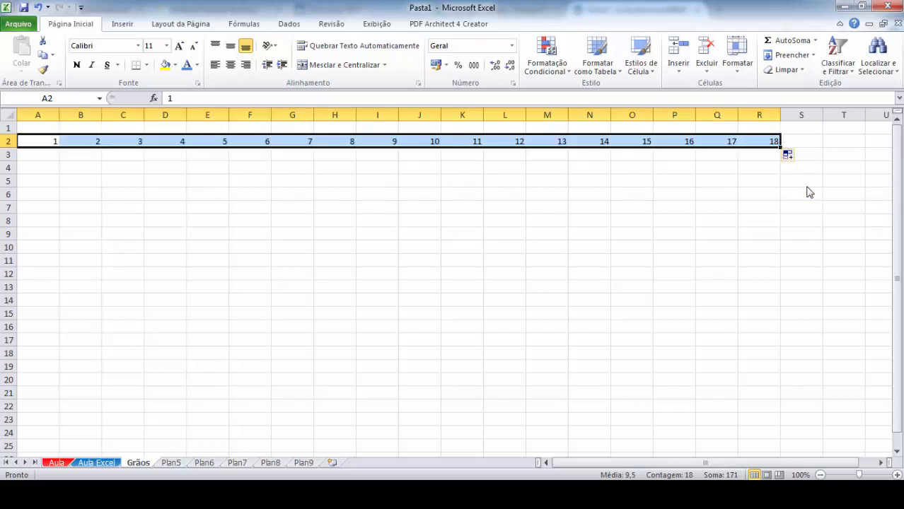
Undo the fill across row 2, clear the 1 in A2 and leave that empty cell selected
key(ctrl+z)
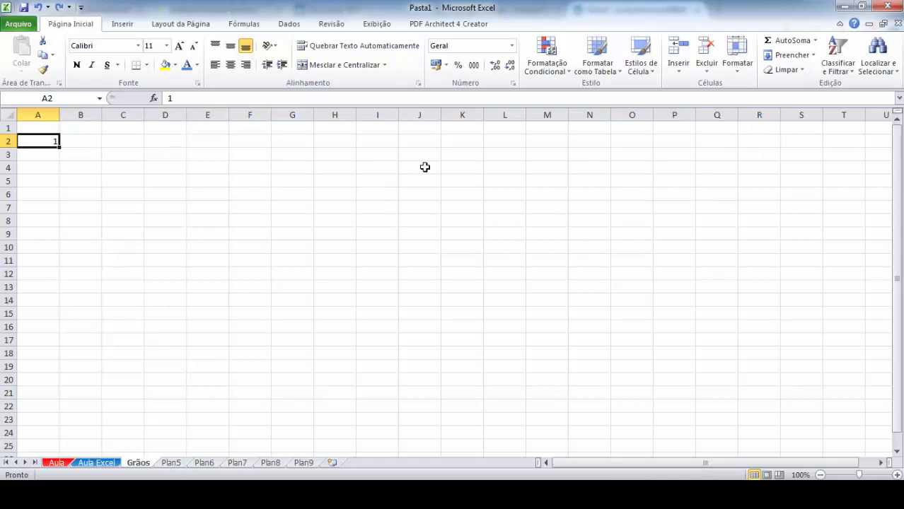
key(Delete)
click(131, 182)
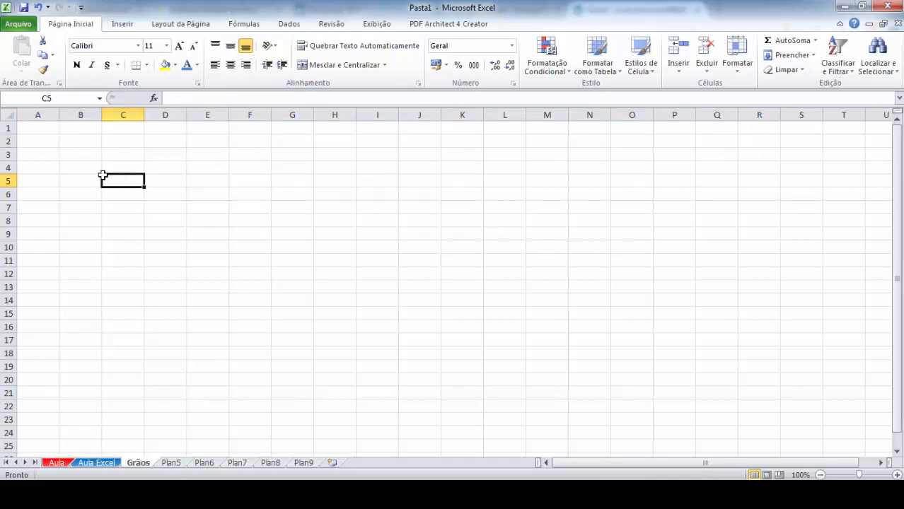
click(39, 142)
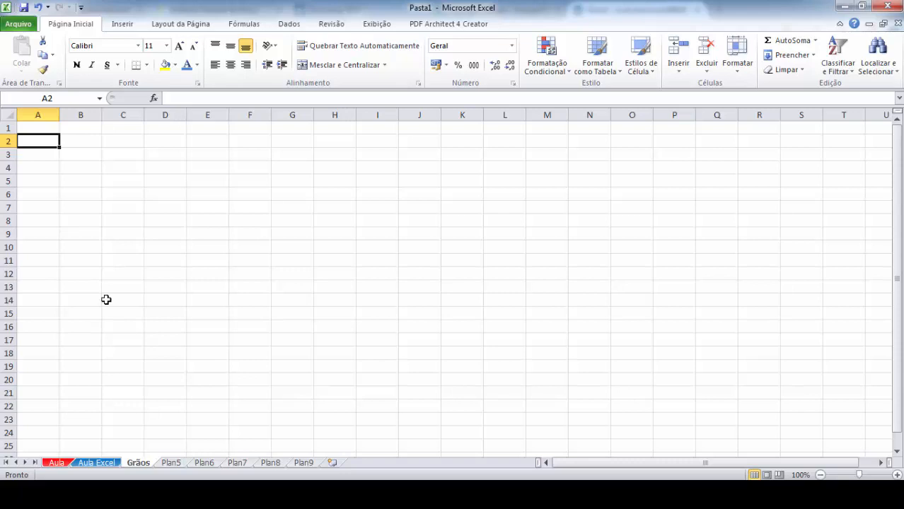
Enter janeiro in cell A2 and autofill the months through dezembro across row 2 to column L
text(janeiro)
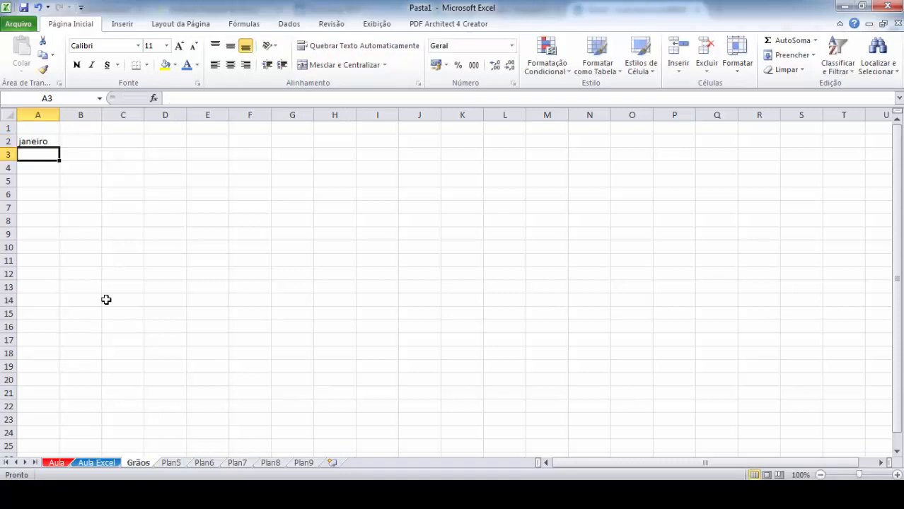
click(53, 144)
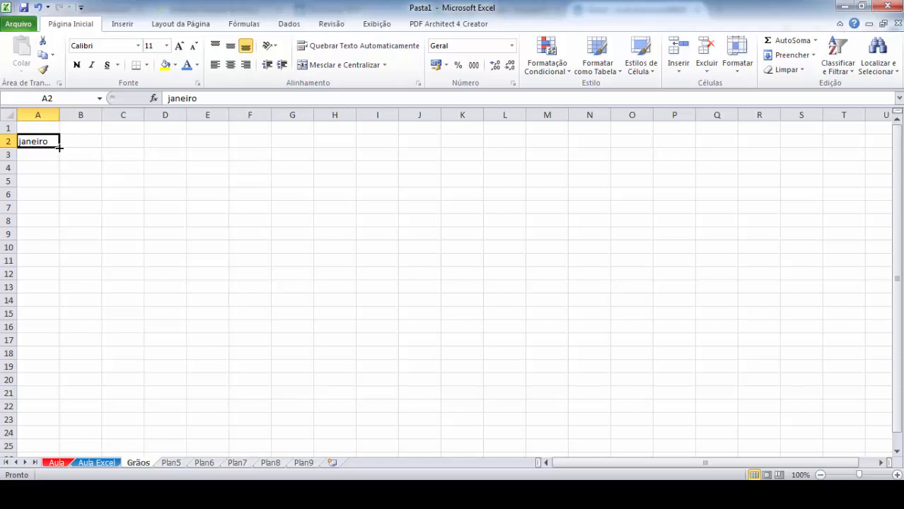
drag(60, 147, 527, 153)
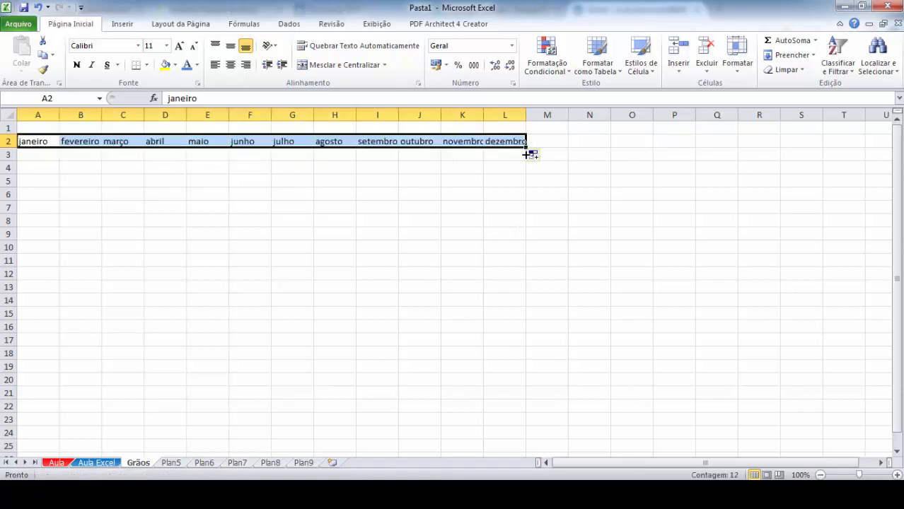
click(509, 262)
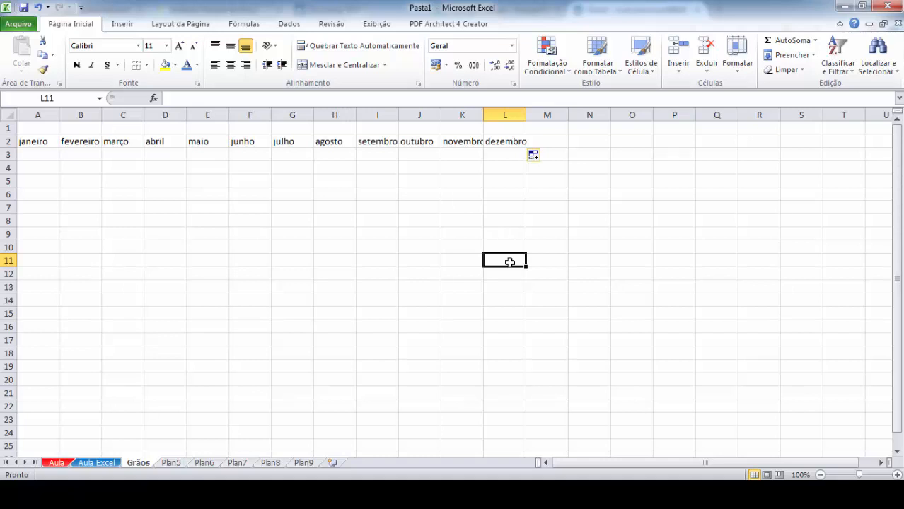
Undo the month fill and replace the content of cell A2 with segunda-feira
key(ctrl+z)
key(Delete)
text(se)
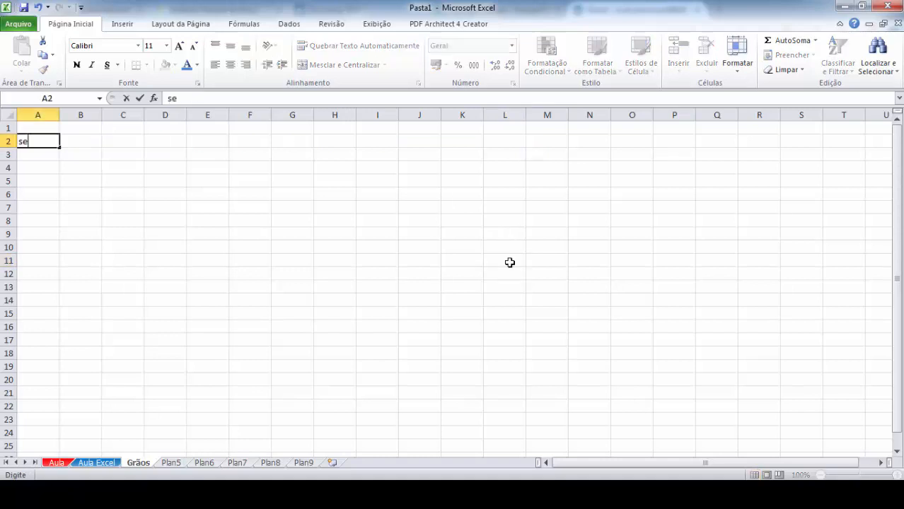
text(gunda-feira)
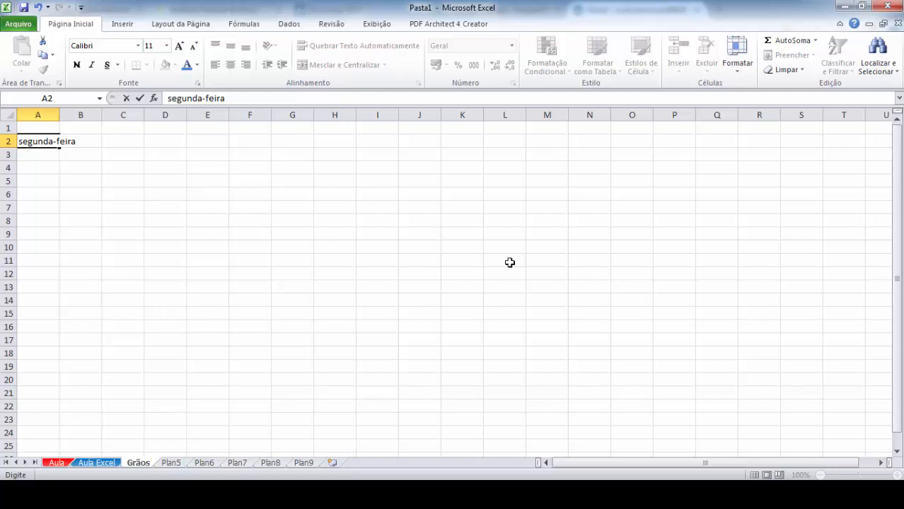
click(236, 245)
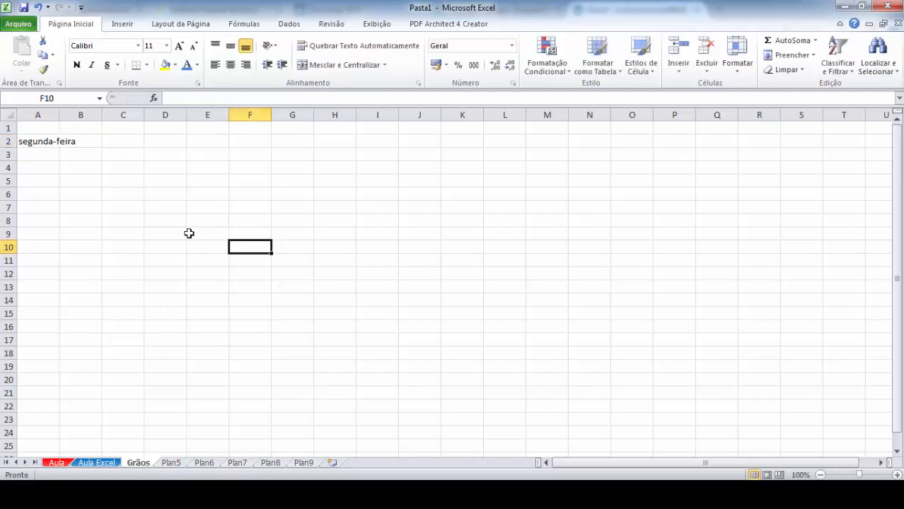
Autofill the weekdays from A2 down to A15, then undo the fill
click(44, 139)
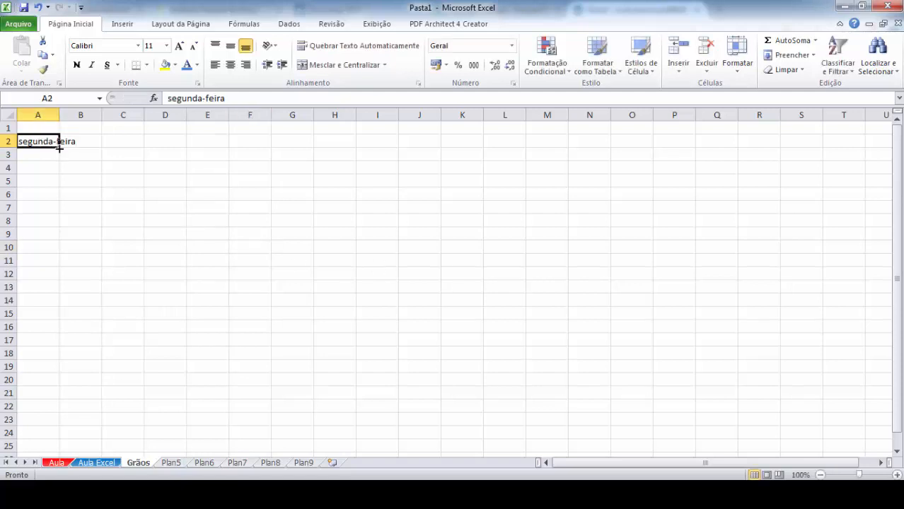
drag(59, 147, 41, 316)
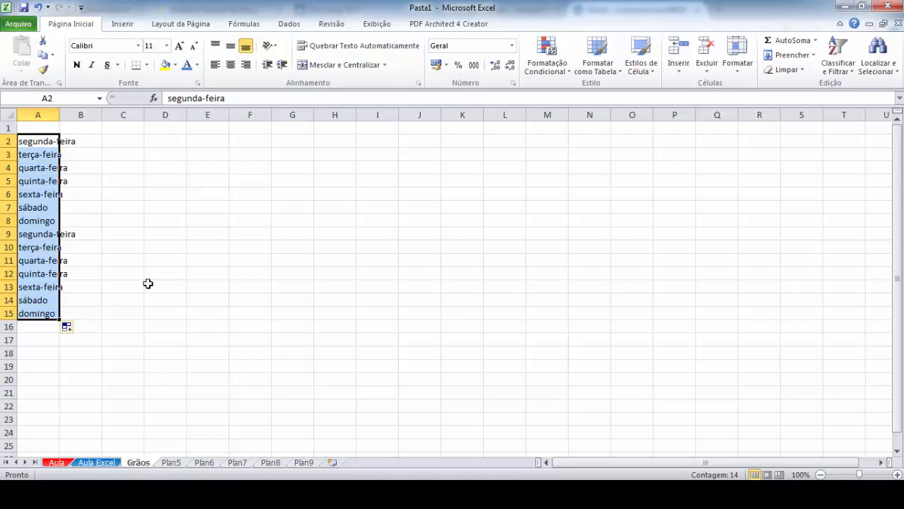
key(ctrl+z)
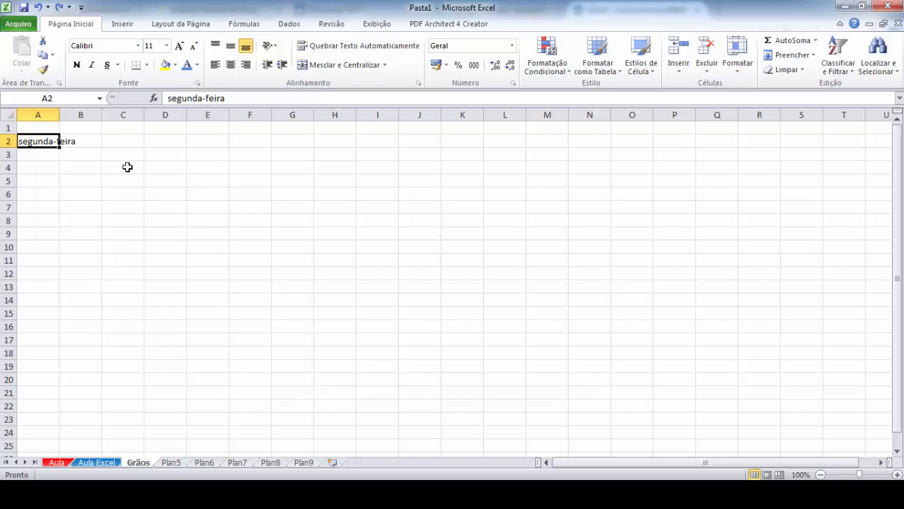
Select the range A2:A12, move segunda-feira from A2 to A7, then undo the move
drag(34, 141, 38, 267)
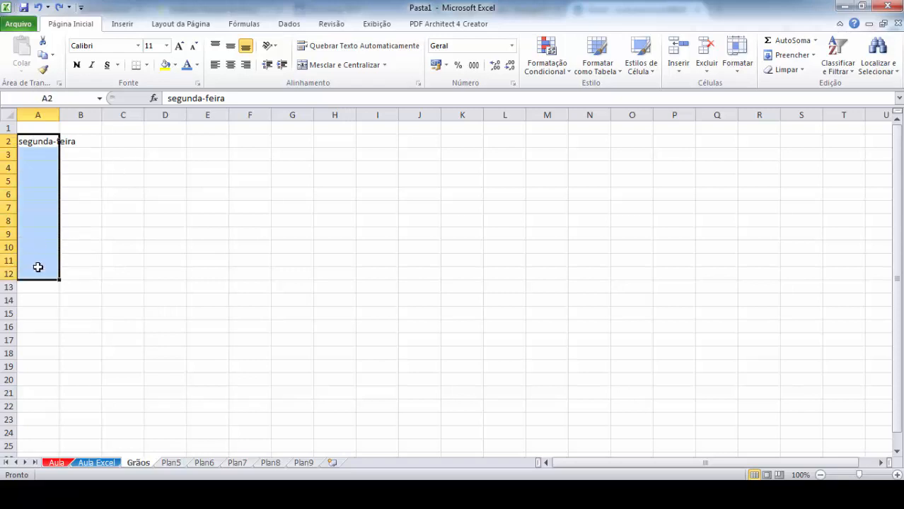
click(97, 225)
click(47, 141)
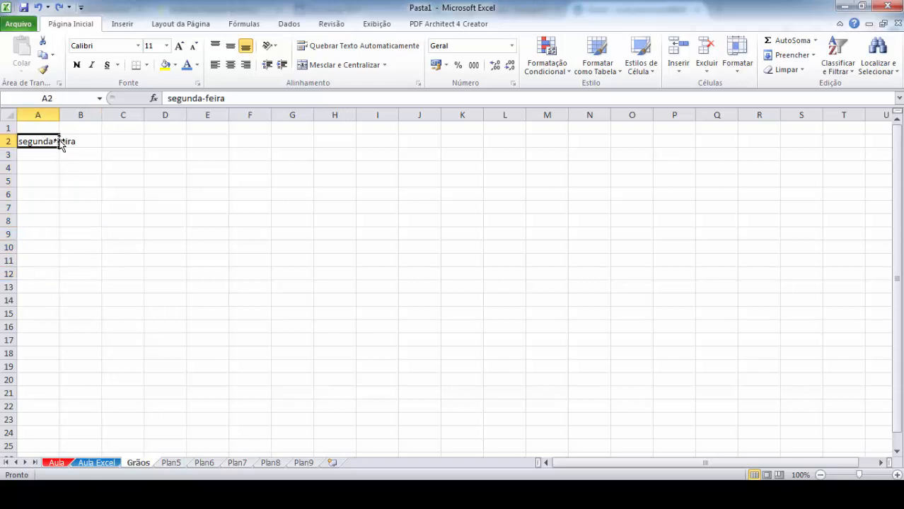
drag(58, 141, 59, 211)
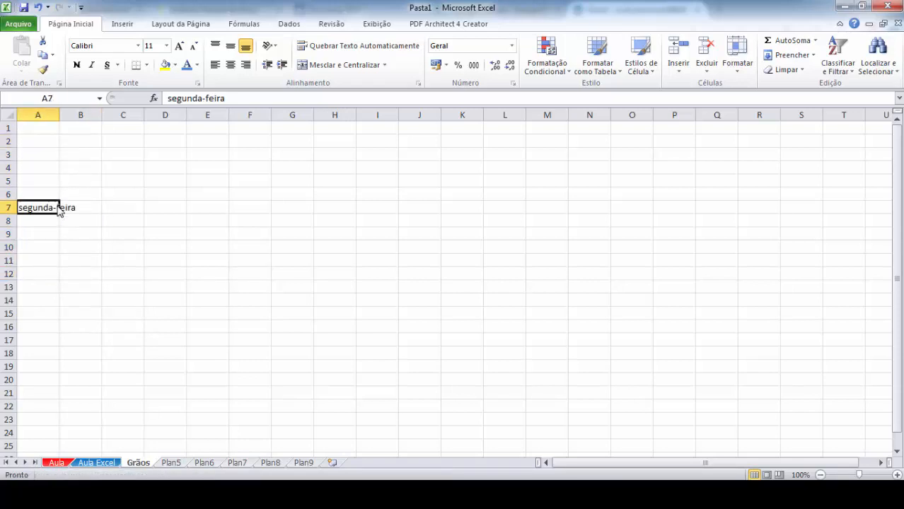
key(ctrl+z)
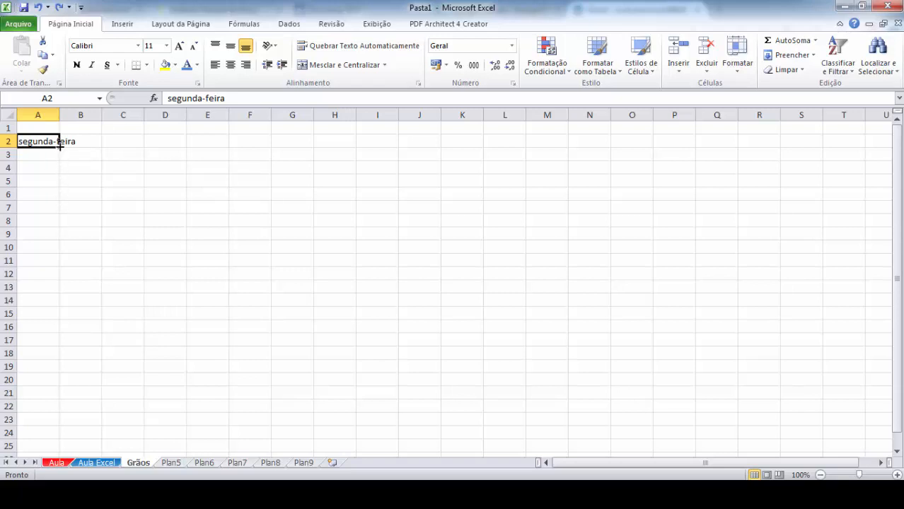
Autofill the weekdays from A2 down to domingo in A8, then undo both the fill and the segunda-feira entry
drag(59, 146, 60, 231)
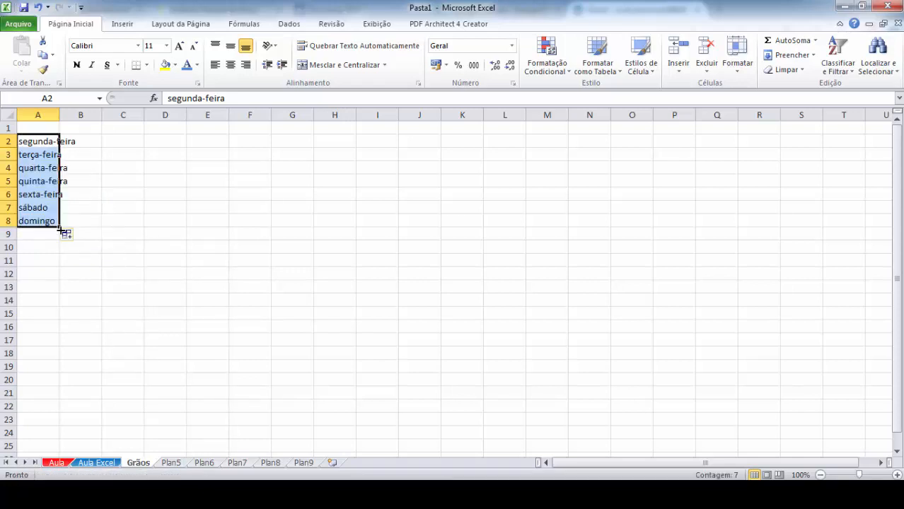
click(106, 256)
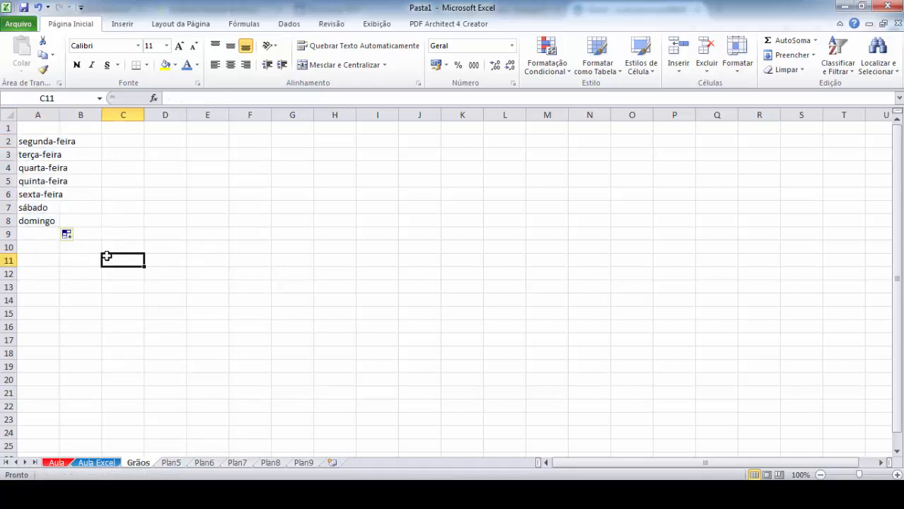
key(ctrl+z)
key(ctrl+z)
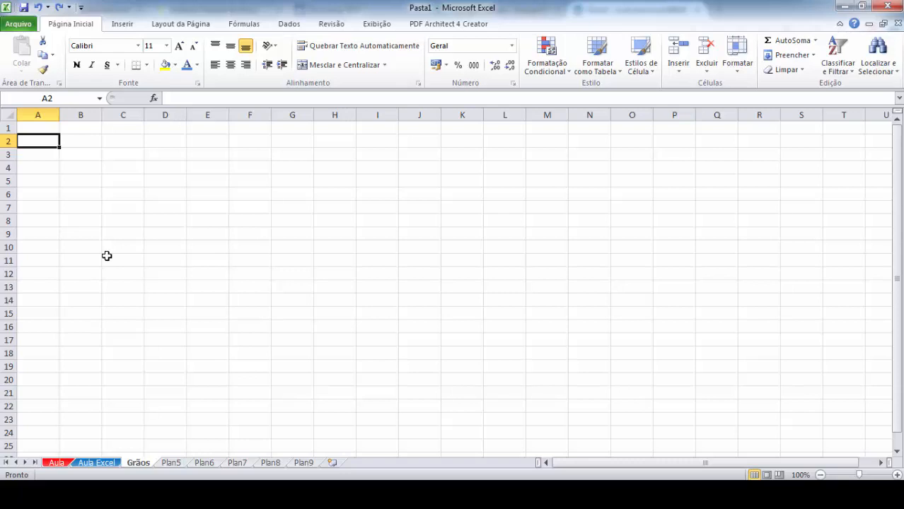
Enter 1 in cell A2 and autofill down to A10 as a series from 1 to 9 using Preencher Série
text(1)
key(Return)
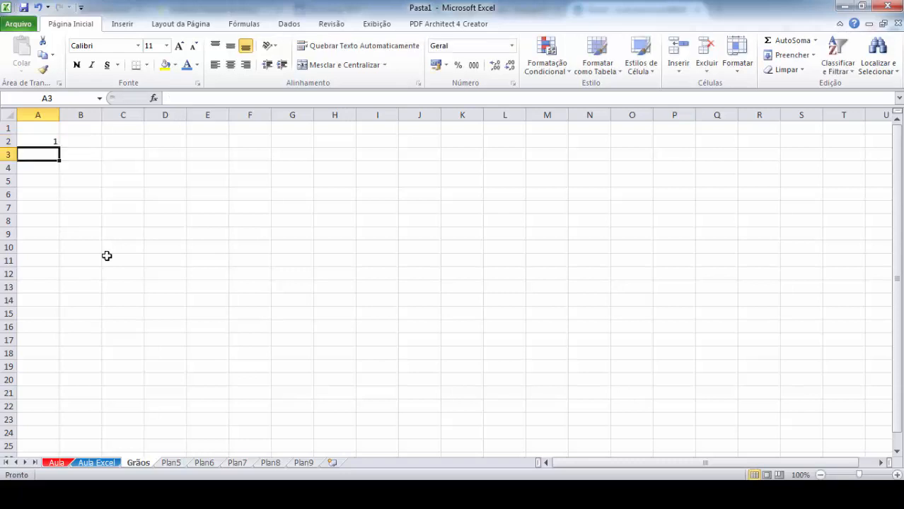
click(45, 141)
drag(60, 147, 60, 251)
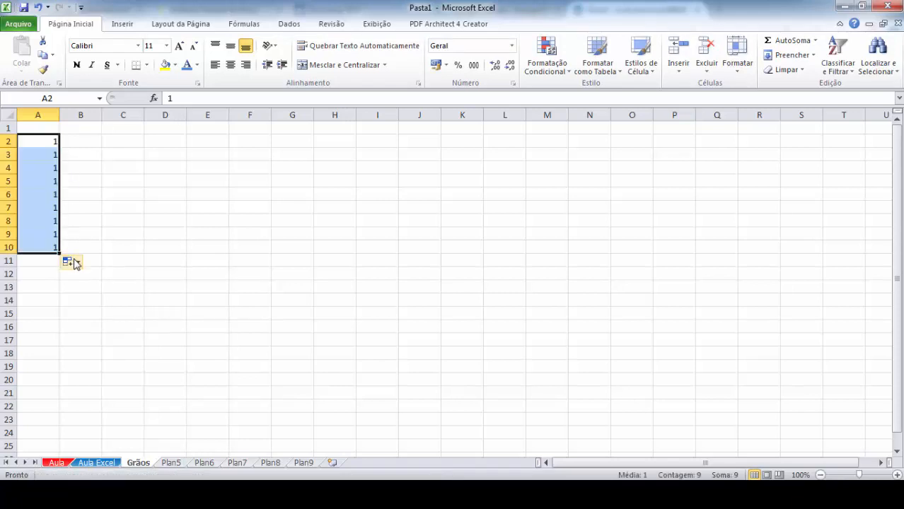
click(70, 261)
click(110, 294)
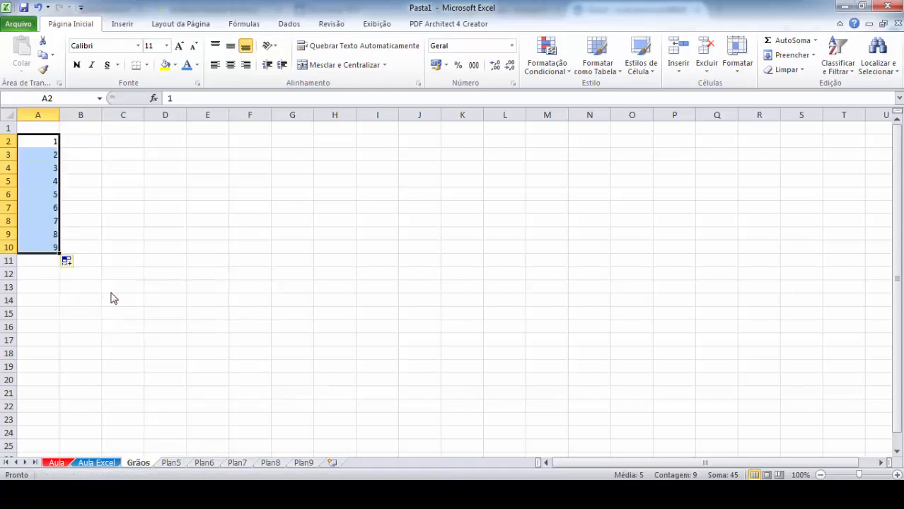
Enter three different first names in cells B2 to B4, beside numbers 1 to 3
click(76, 139)
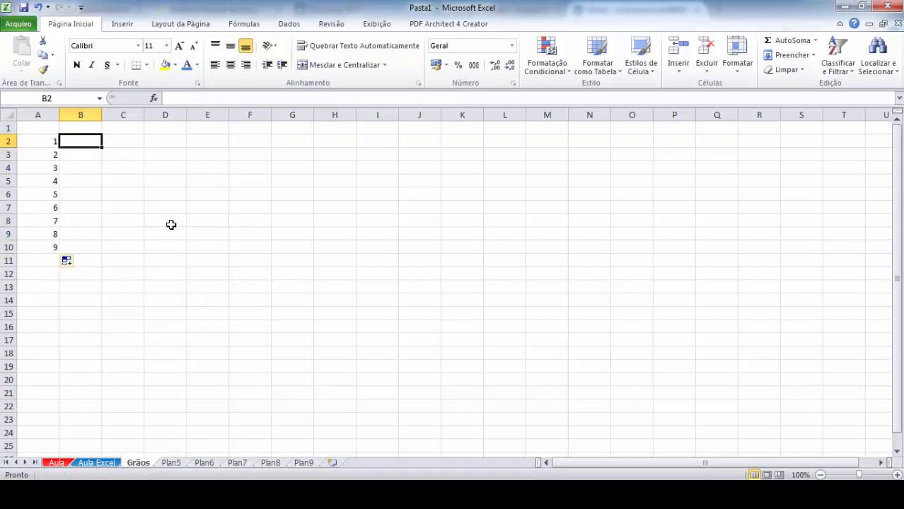
text(Maria)
key(Return)
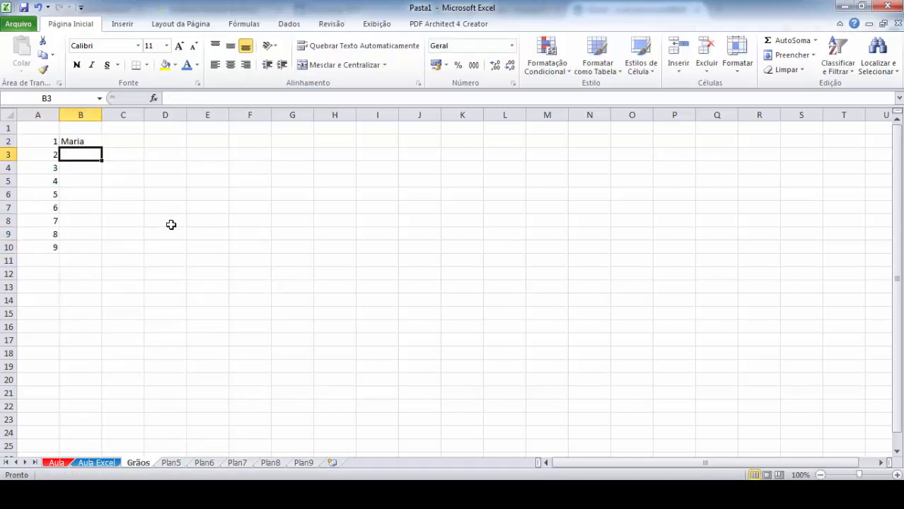
text(Ana)
key(Return)
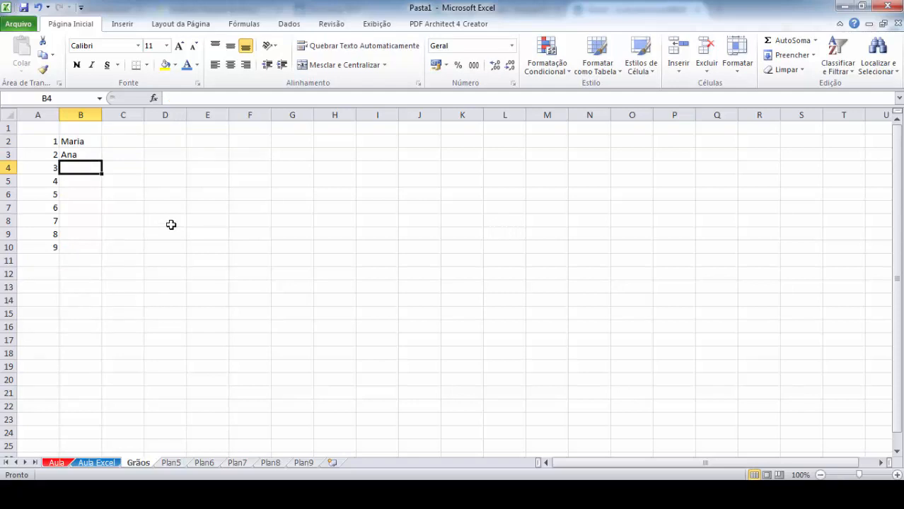
text(José)
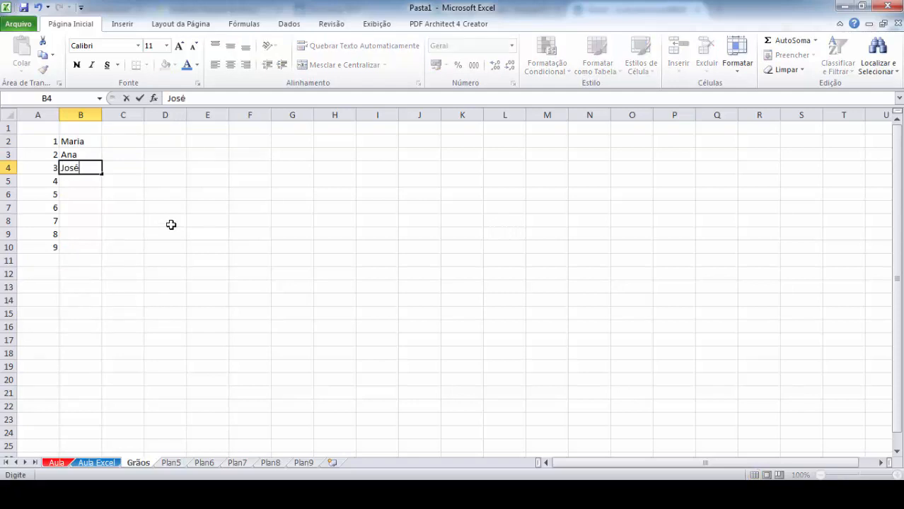
key(Return)
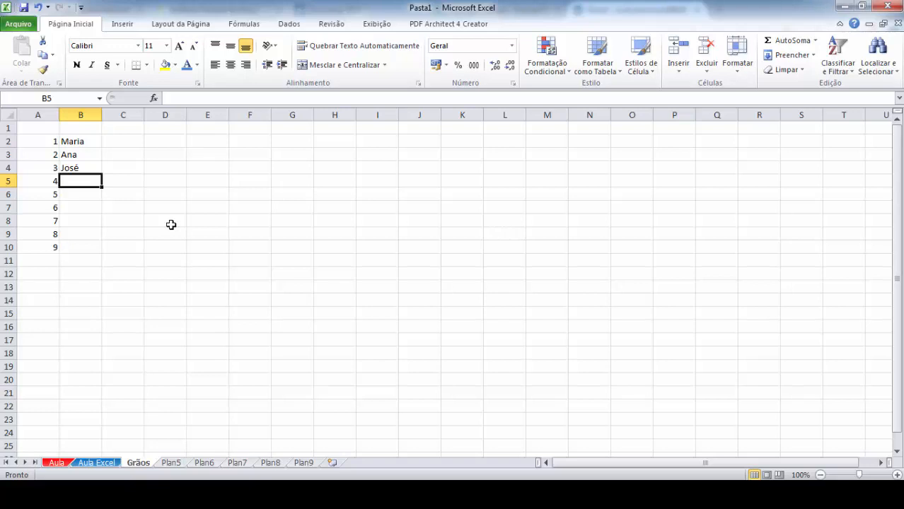
Repeat the first name from B2 in B5 using the autocomplete suggestion and enter a new first name in B6
text(M)
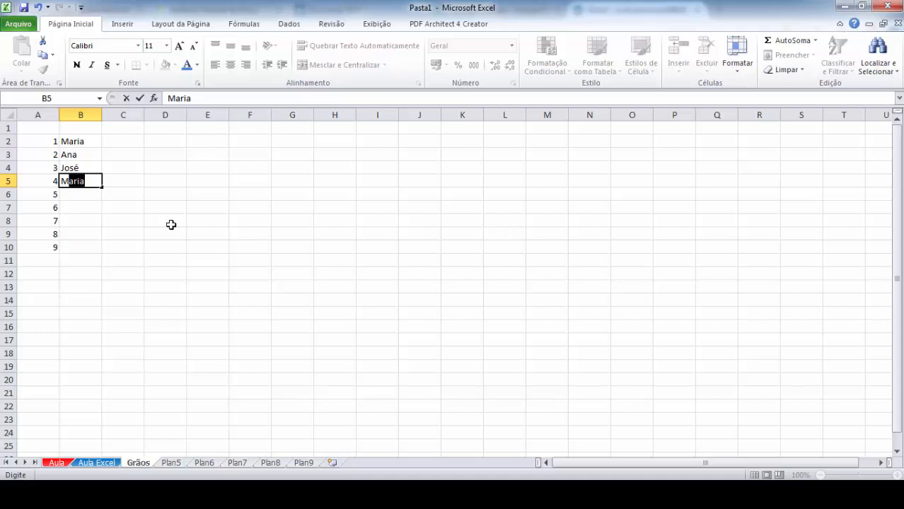
key(Return)
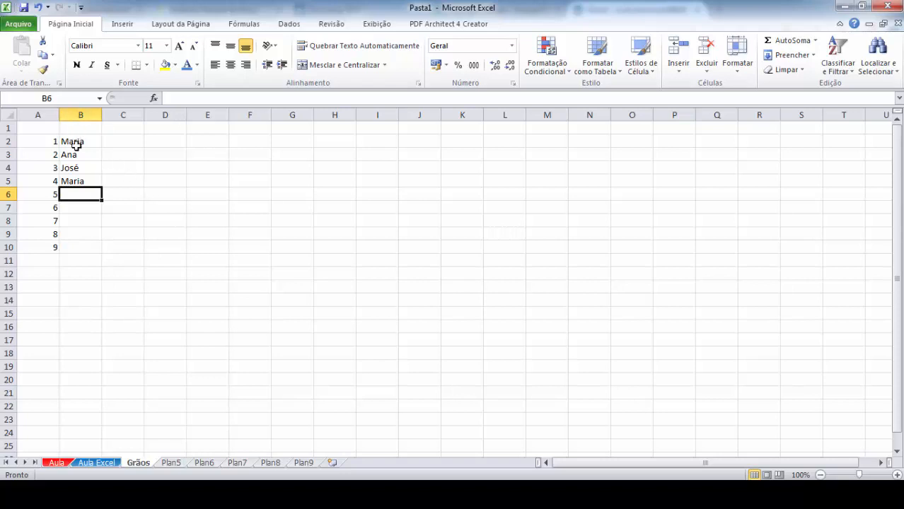
drag(74, 142, 74, 181)
click(81, 196)
text(A)
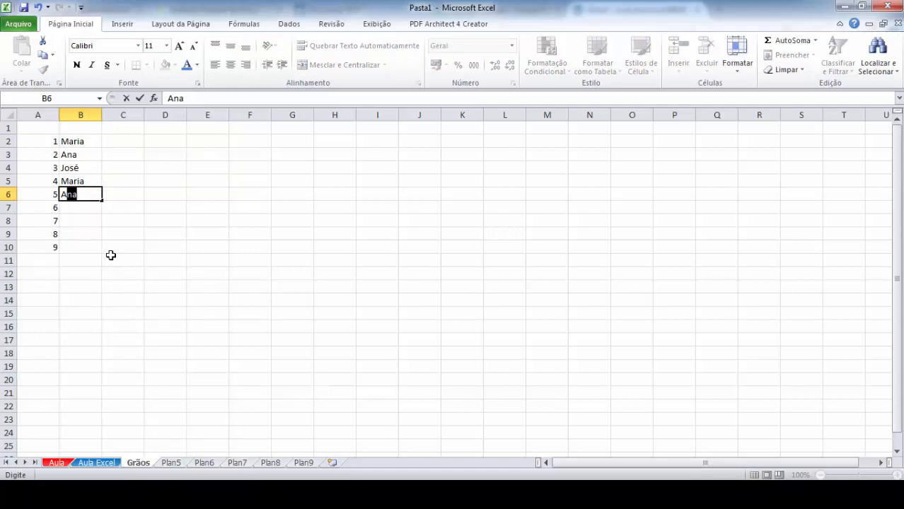
text(ntonio)
key(Return)
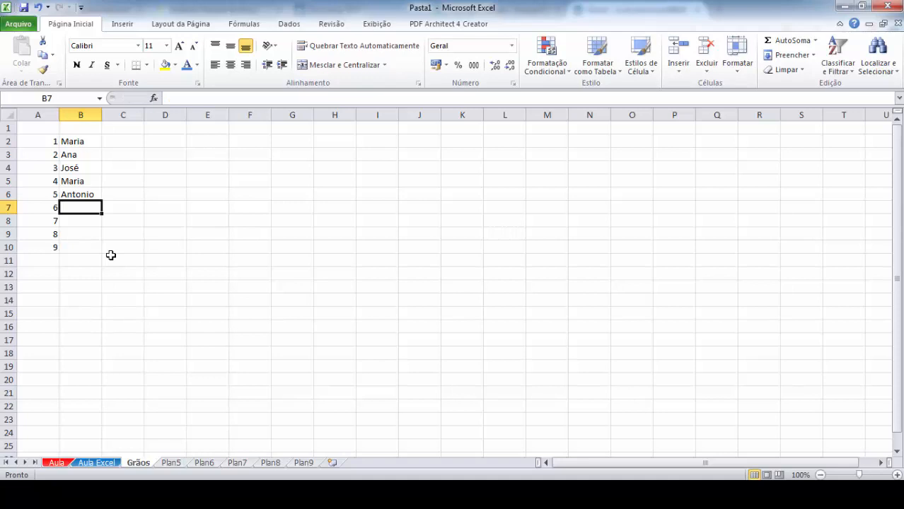
Try autocomplete in cell B7 with the initial letters of the names already listed, then erase the entry and leave the cell empty
text(A)
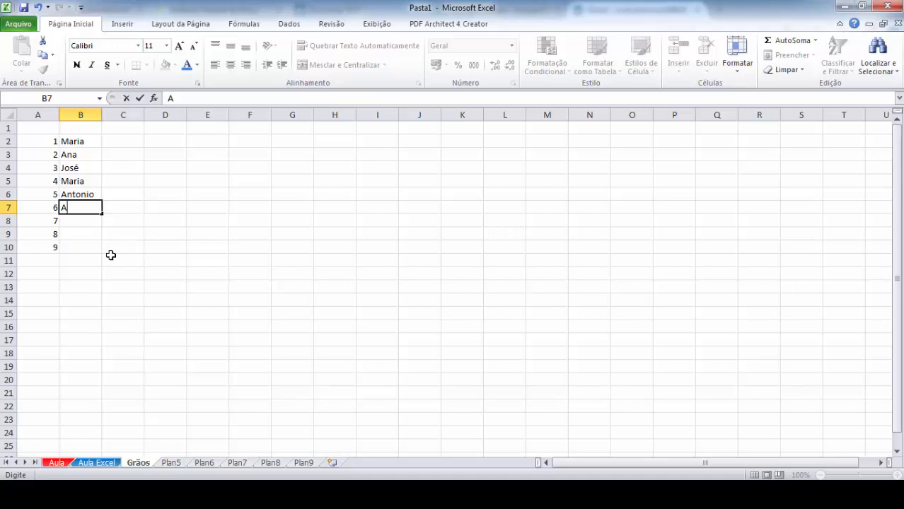
text(nt)
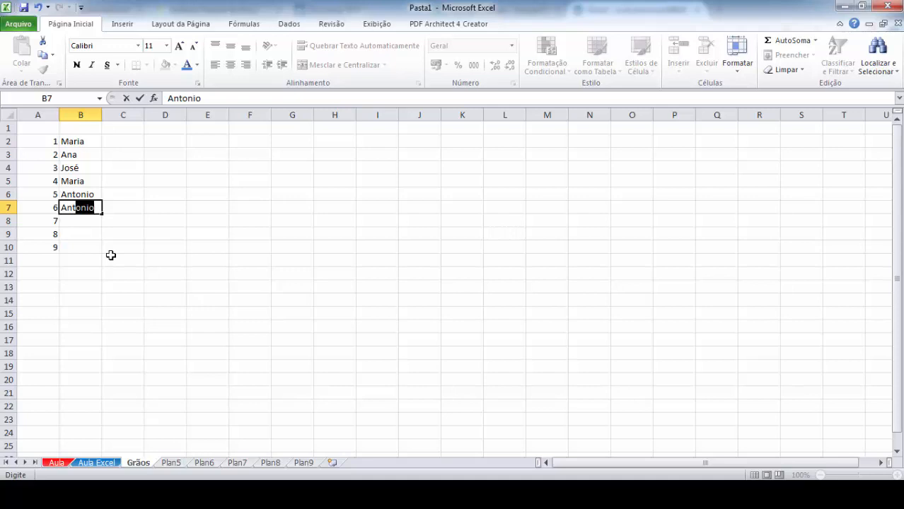
key(BackSpace)
key(BackSpace)
text(a)
key(BackSpace)
key(BackSpace)
key(BackSpace)
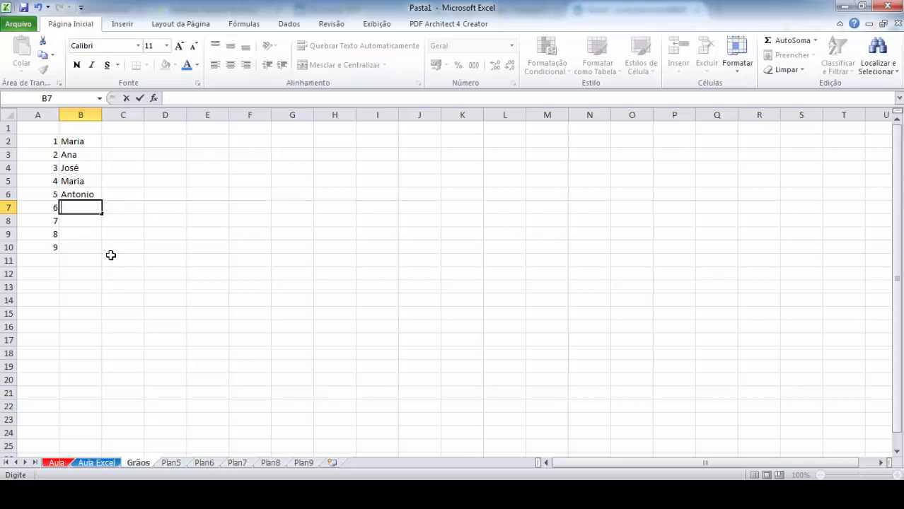
text(J)
key(BackSpace)
key(BackSpace)
click(112, 255)
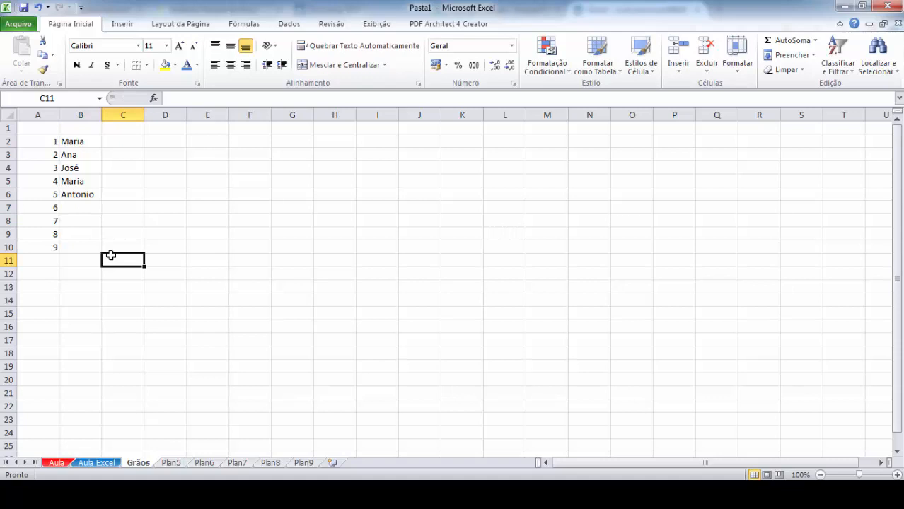
click(165, 217)
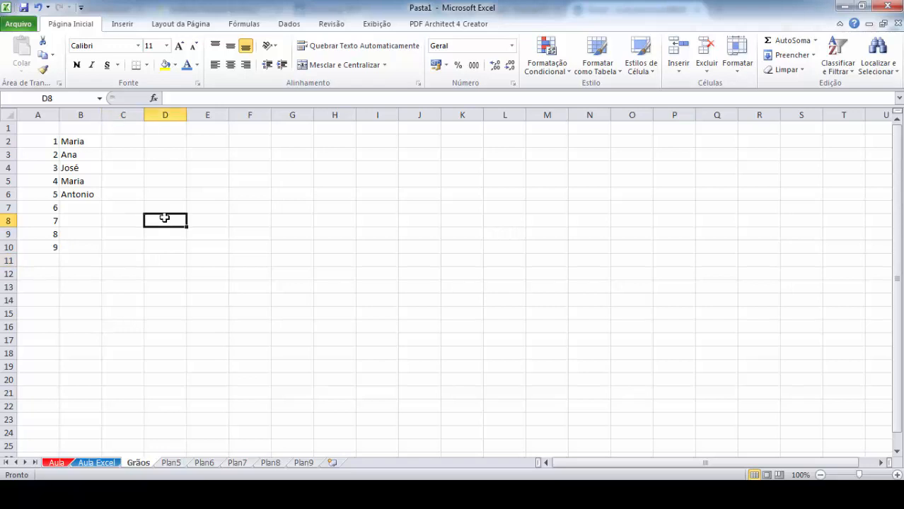
click(210, 144)
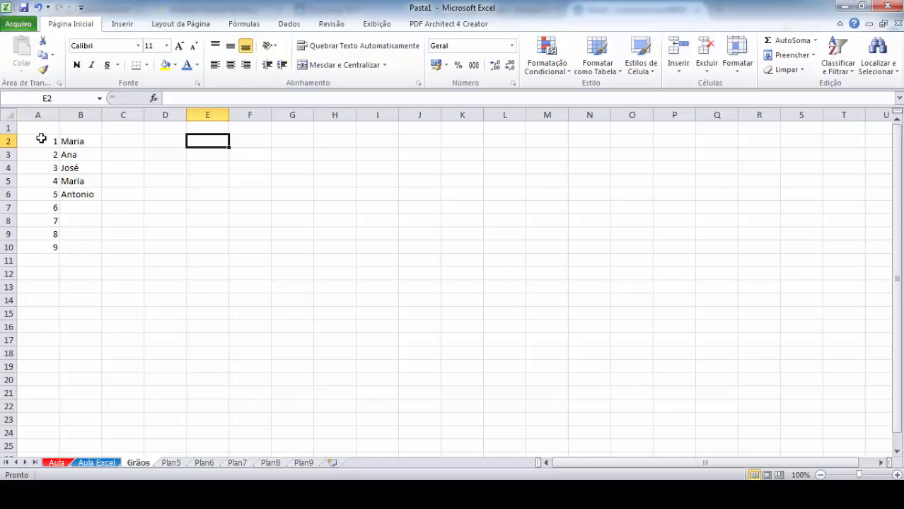
Enter 1 in cell E2 to start a second numbered column
drag(40, 143, 40, 244)
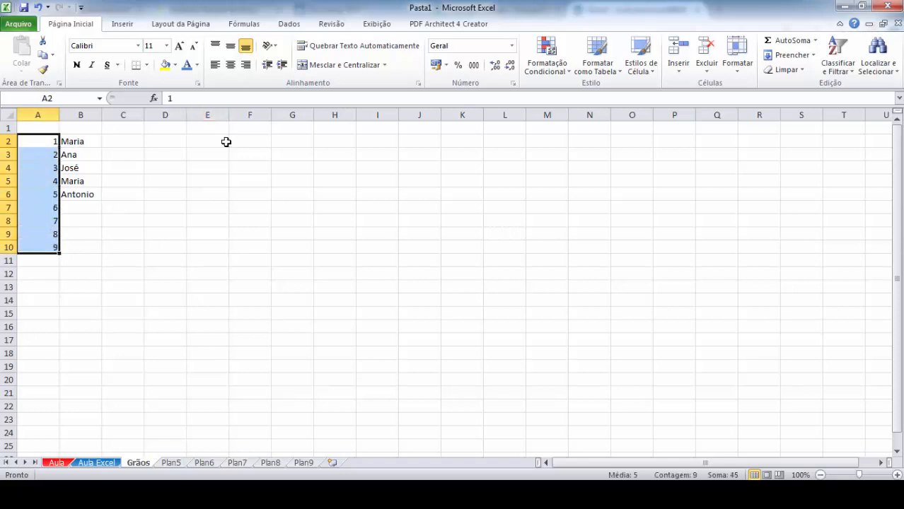
click(208, 141)
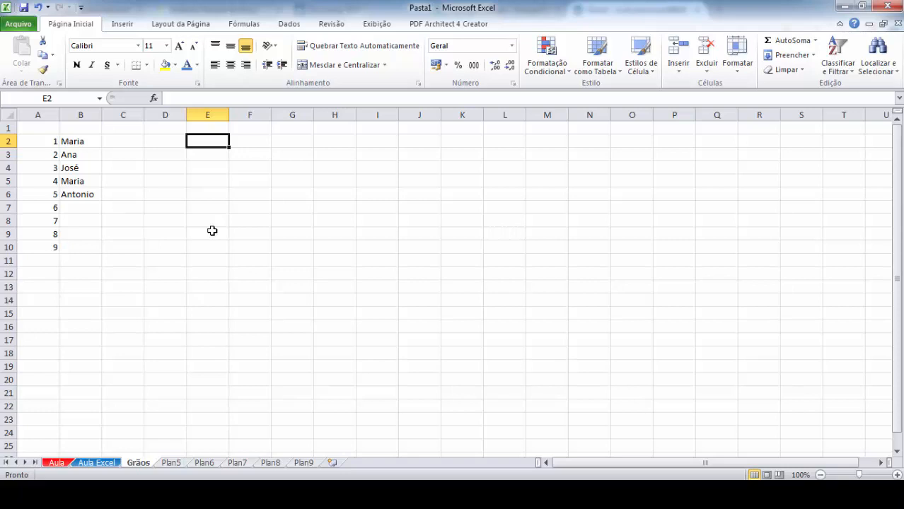
text(1)
key(Return)
Try autofilling the 1 in E2 down to E14 as a series with Preencher Série, and undo the fill
click(222, 142)
drag(229, 146, 226, 303)
click(249, 315)
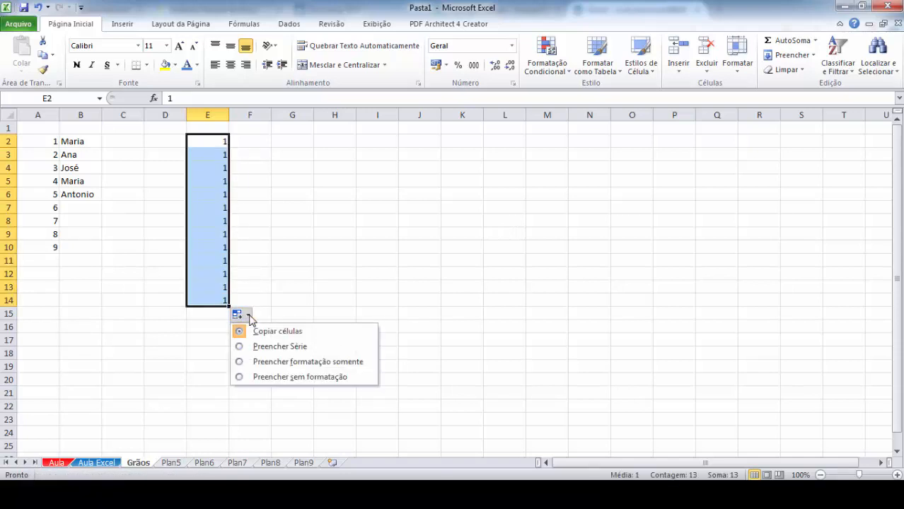
click(263, 347)
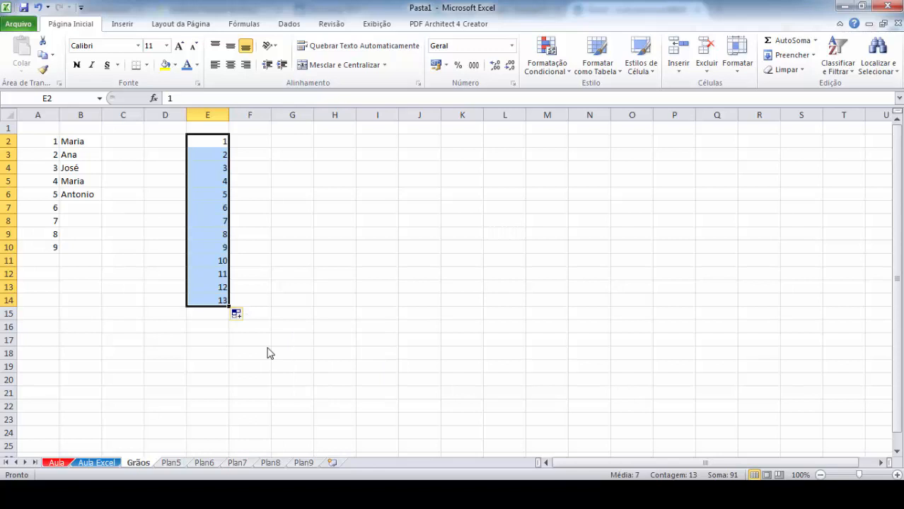
key(ctrl+z)
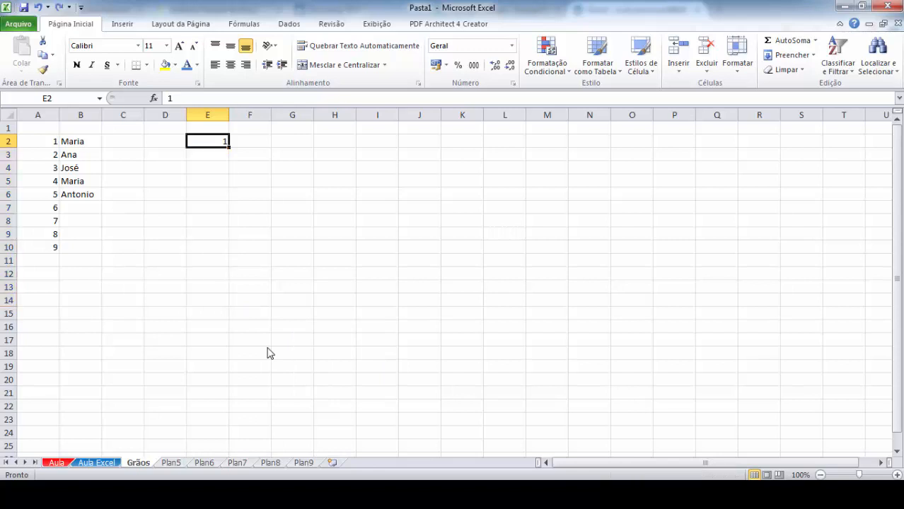
Enter 2 in cell E3, directly below the starting 1
key(Down)
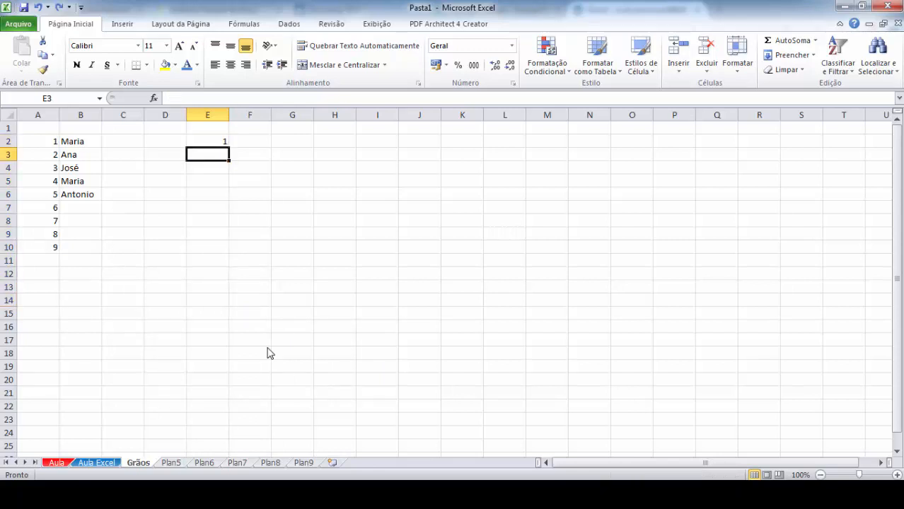
key(Up)
key(Down)
text(2)
key(Return)
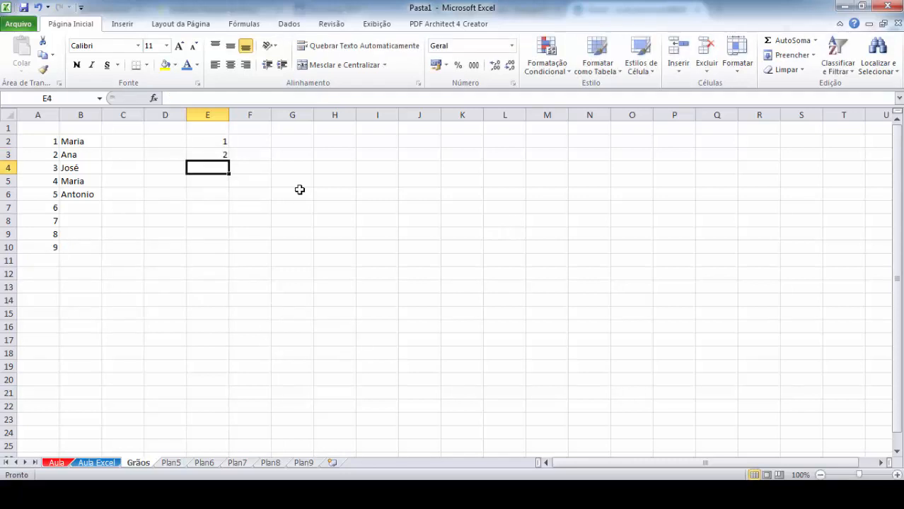
Autofill the pair in E2:E3 down to E21 so the column runs from 1 to 20
double_click(214, 141)
click(249, 157)
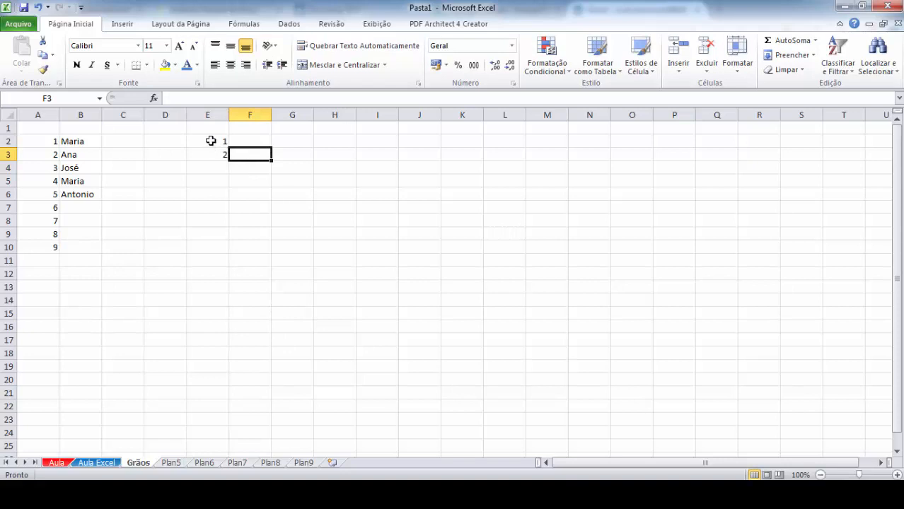
drag(211, 140, 212, 152)
click(301, 174)
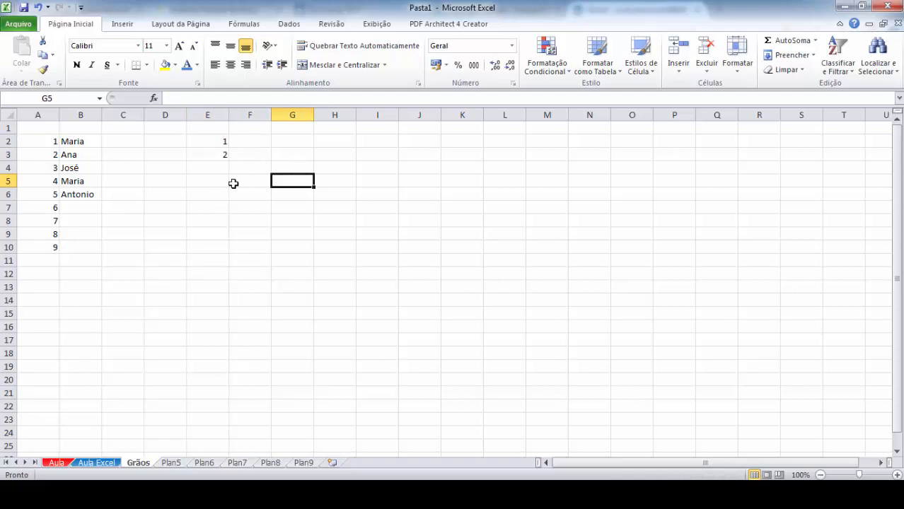
click(204, 141)
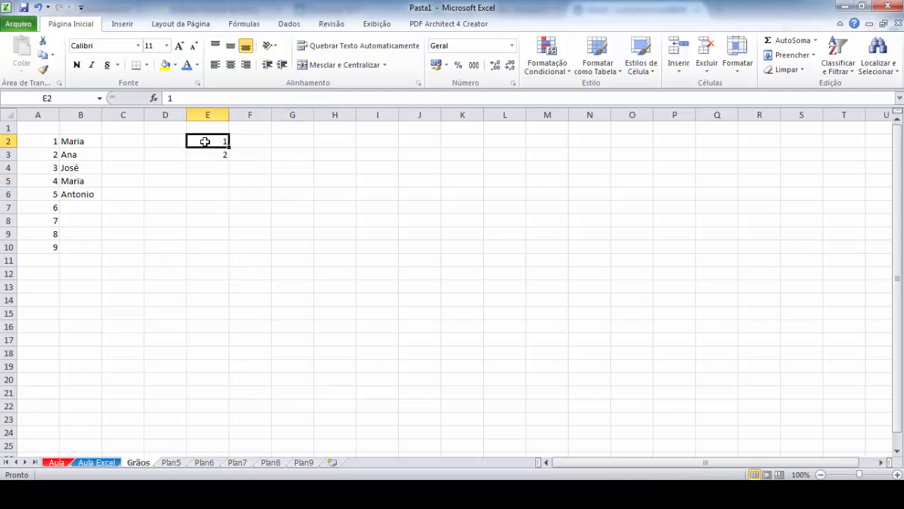
drag(204, 142, 204, 154)
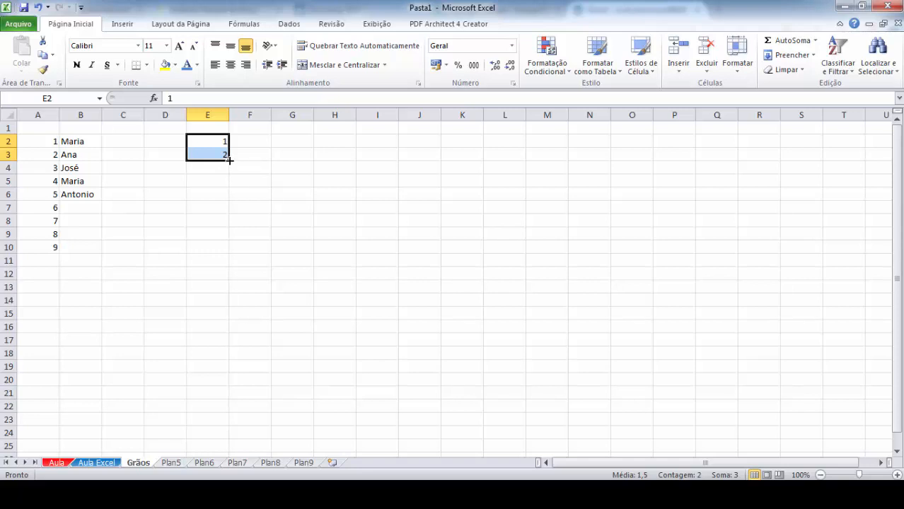
drag(229, 160, 234, 396)
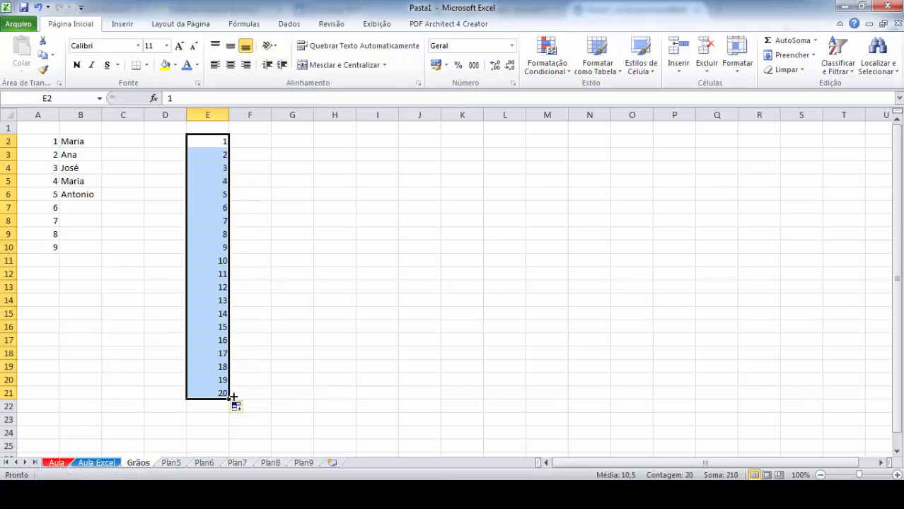
click(307, 257)
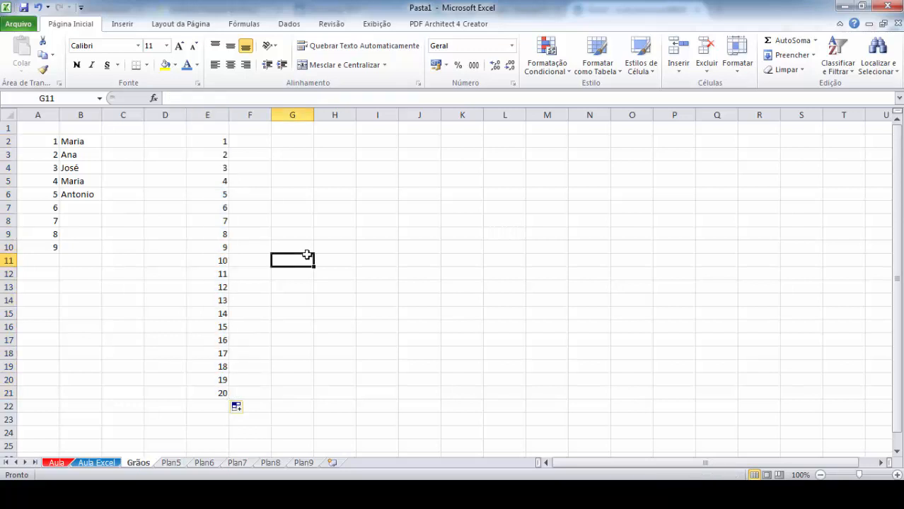
Enter 1 in cell H2 and 5 in cell H3
click(337, 142)
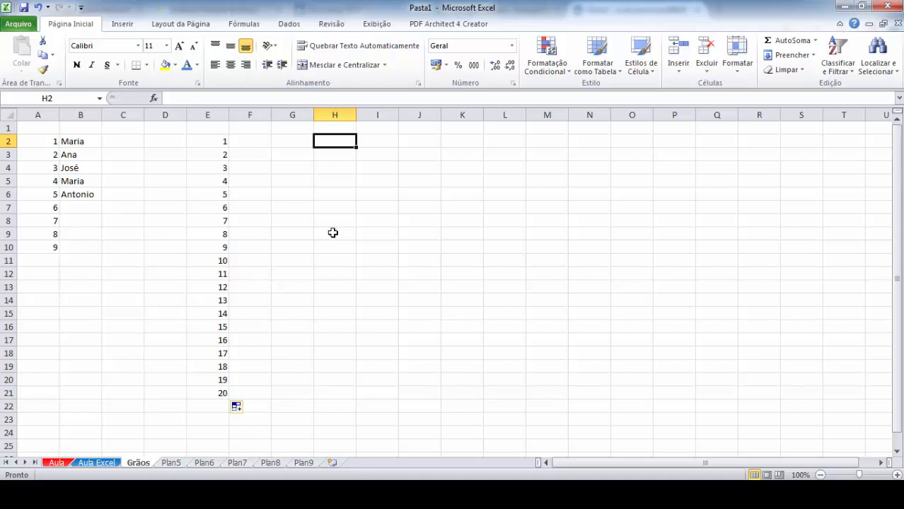
text(1)
key(Return)
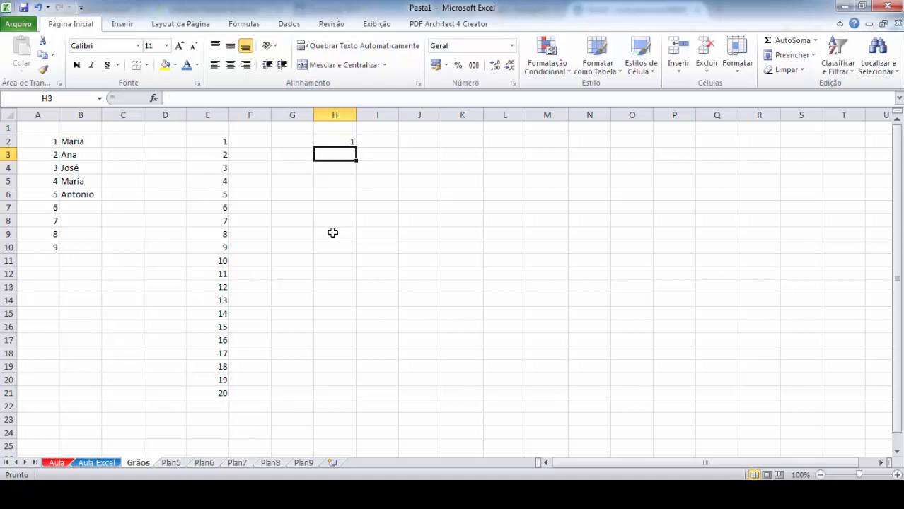
text(5)
key(Return)
Add 10 in cell H4, below the 5, to set an interval of five
drag(342, 141, 355, 160)
click(342, 149)
click(346, 144)
click(344, 152)
drag(347, 142, 355, 161)
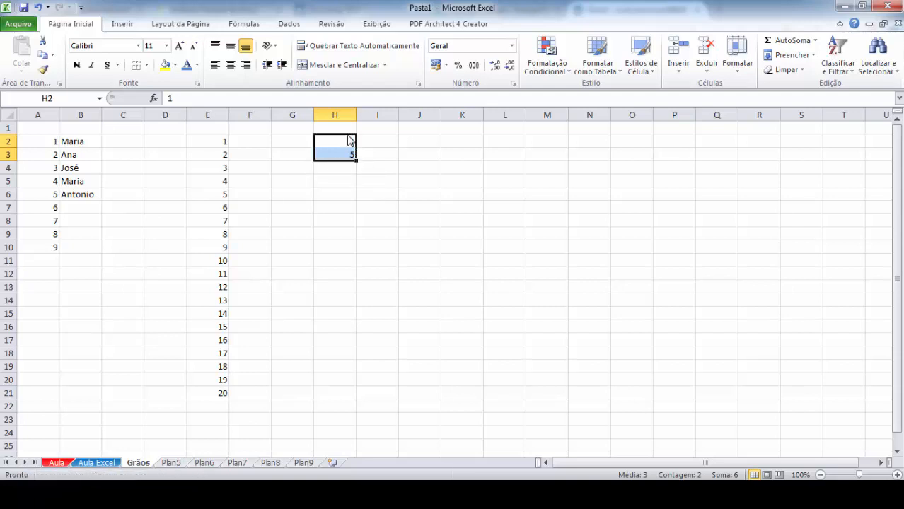
double_click(349, 141)
click(343, 153)
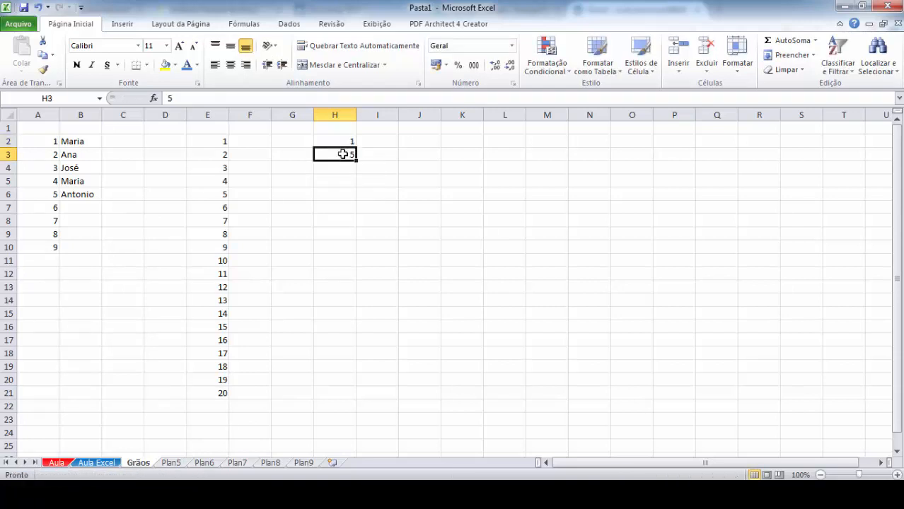
click(339, 167)
text(10)
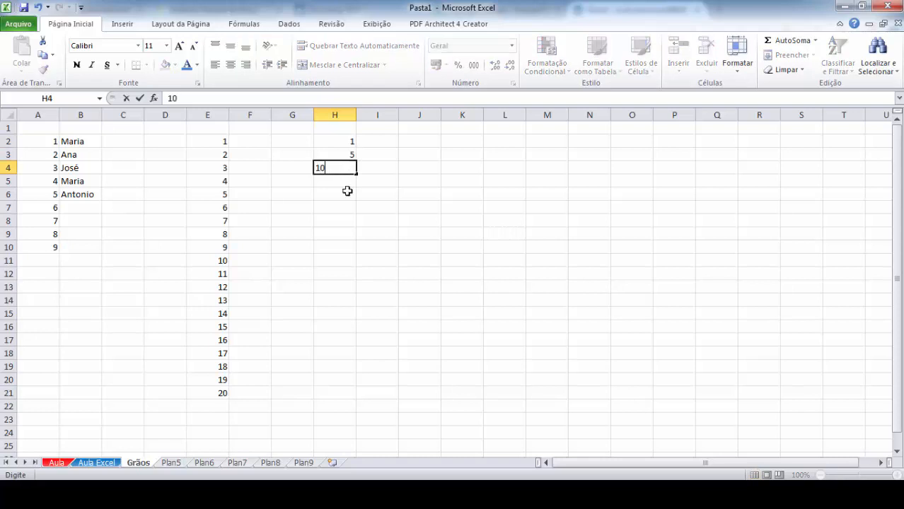
click(357, 210)
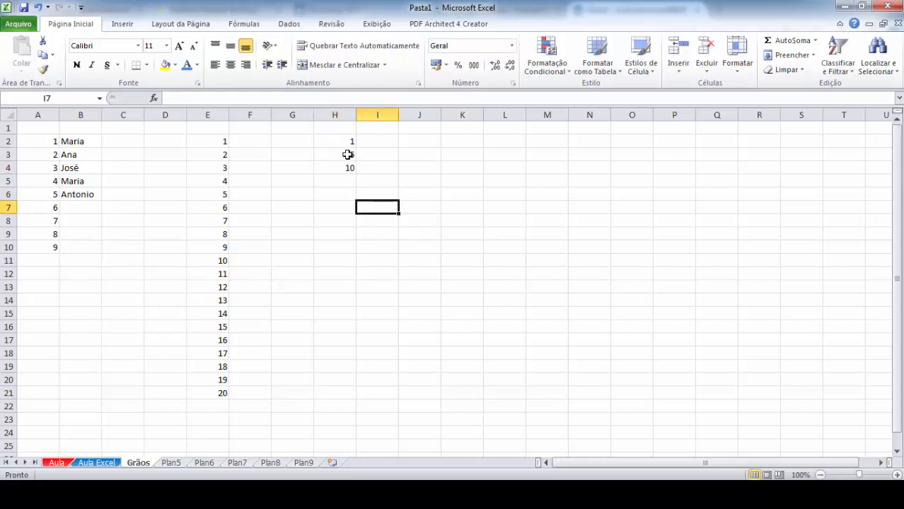
Autofill the pair in H3:H4 down to H21 so the column counts by fives up to 95
mouse_move(347, 156)
mouse_down()
mouse_move(360, 168)
mouse_move(344, 162)
mouse_up()
click(406, 192)
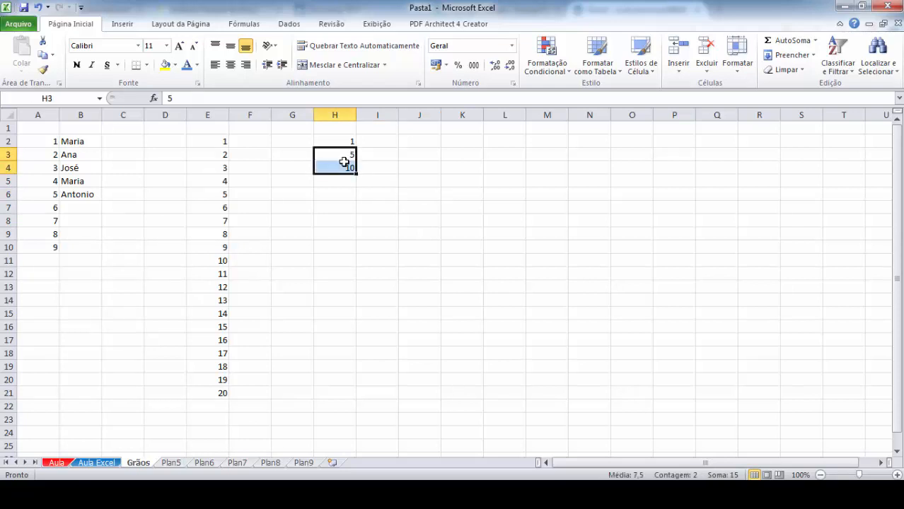
click(404, 182)
click(345, 153)
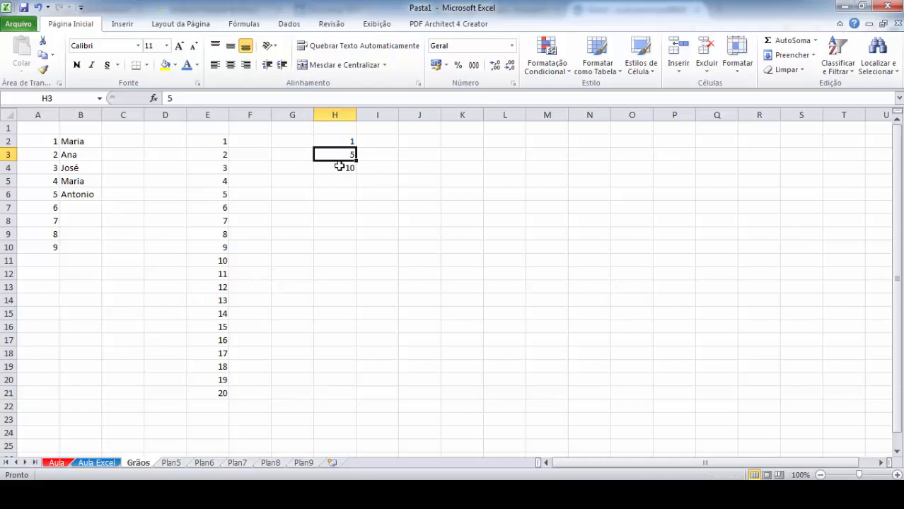
click(339, 167)
drag(347, 152, 343, 167)
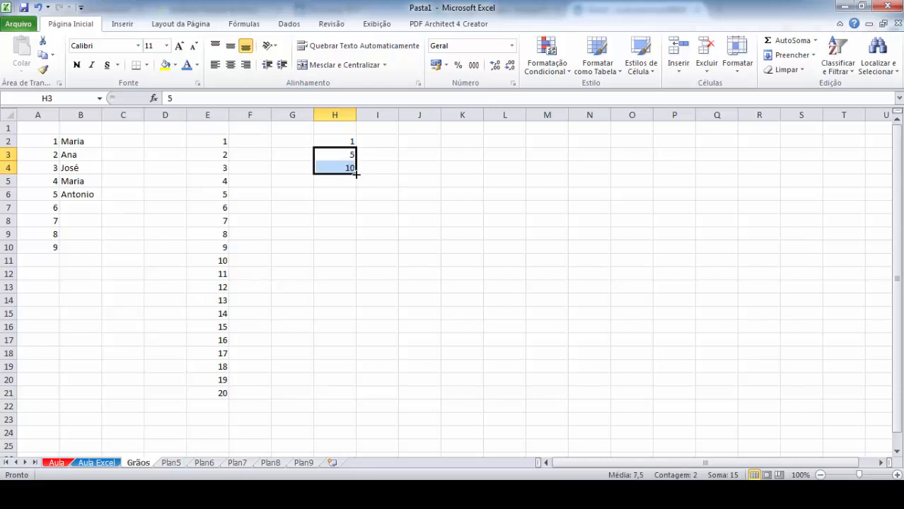
drag(356, 174, 353, 397)
click(461, 279)
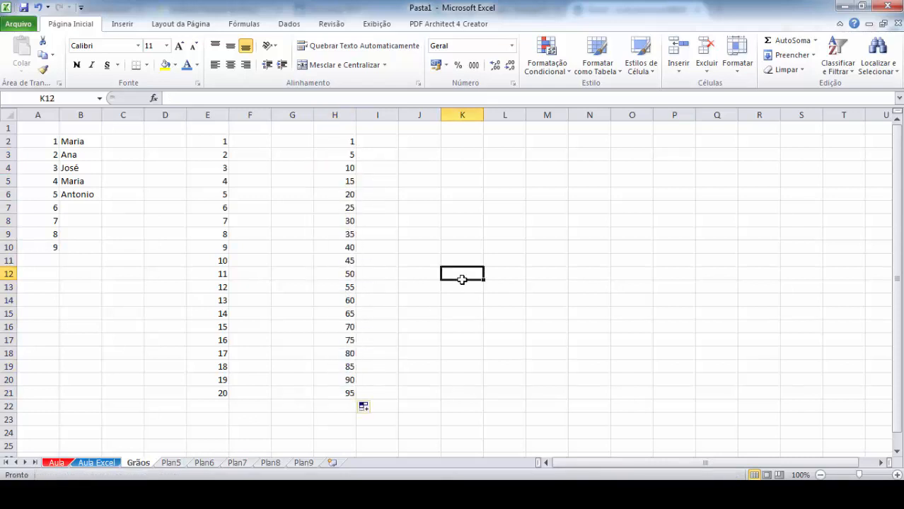
Enter 1 in cell J2 and 3 in cell J3 to start an odd-number sequence
click(430, 138)
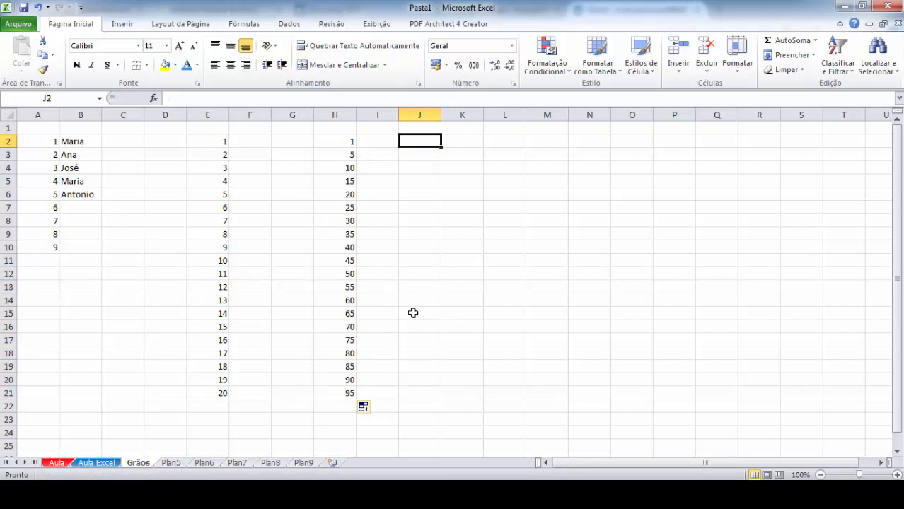
text(1)
key(Return)
text(3)
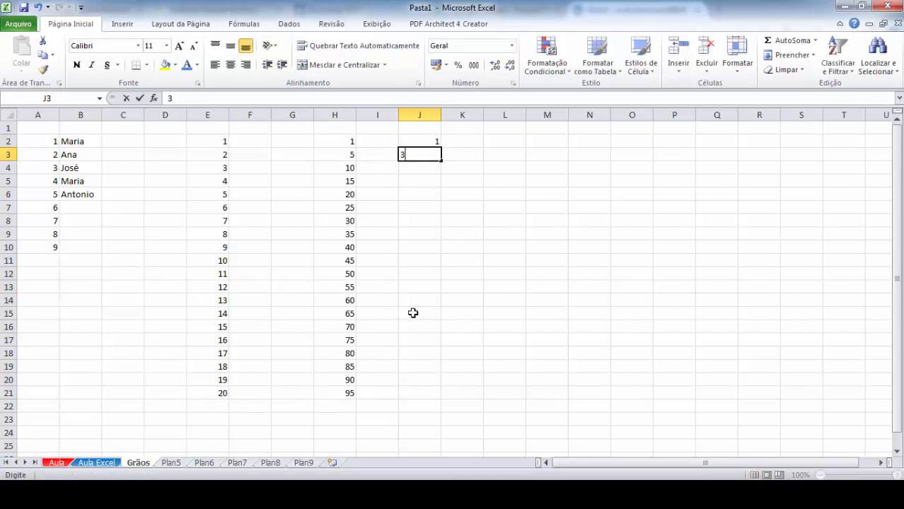
key(Return)
Autofill the pair in J2:J3 down to J21 to list the odd numbers from 1 to 39
drag(431, 140, 431, 152)
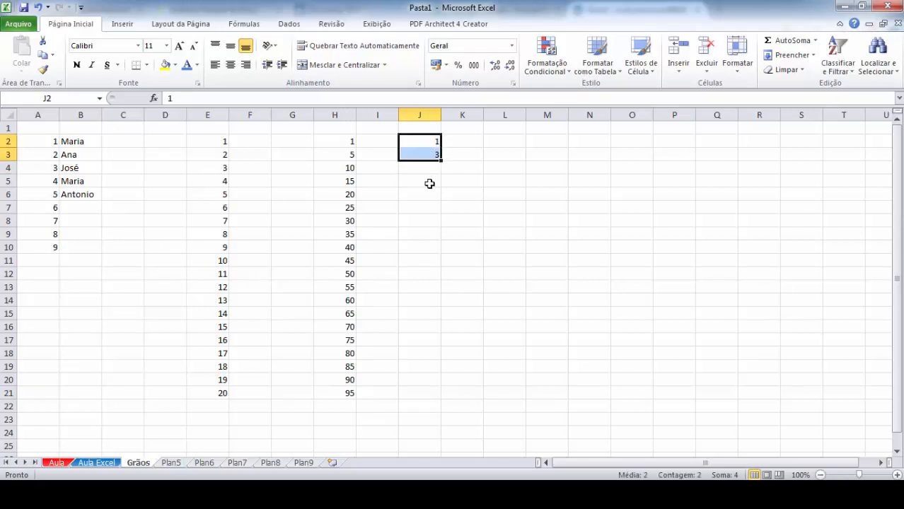
click(430, 181)
drag(429, 139, 432, 153)
drag(440, 161, 420, 398)
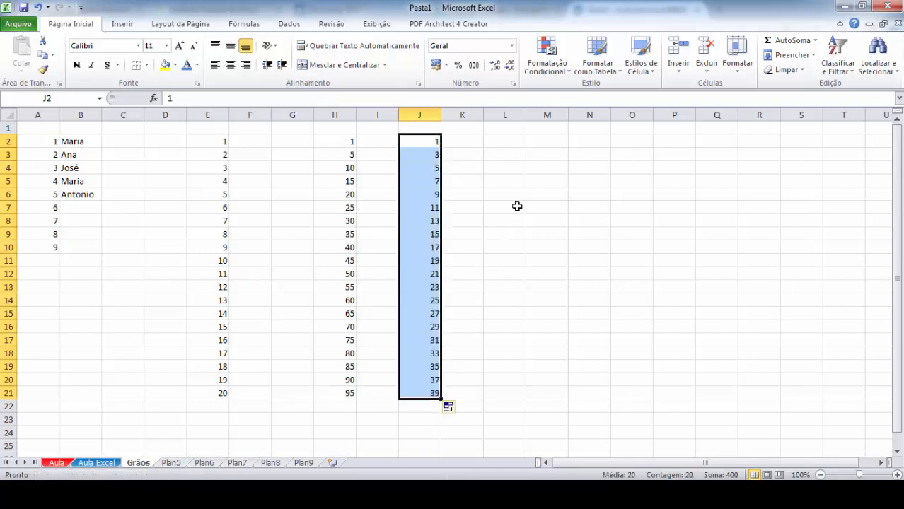
click(496, 142)
text(1)
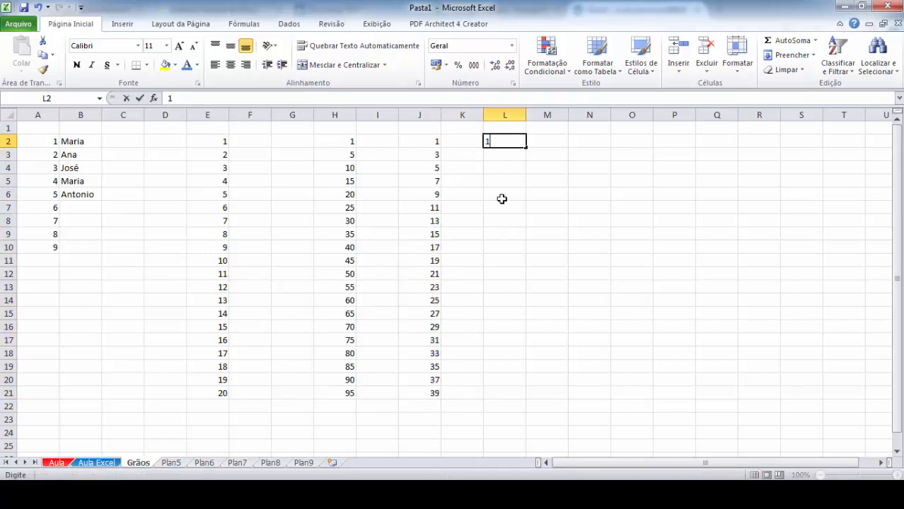
key(Return)
key(Up)
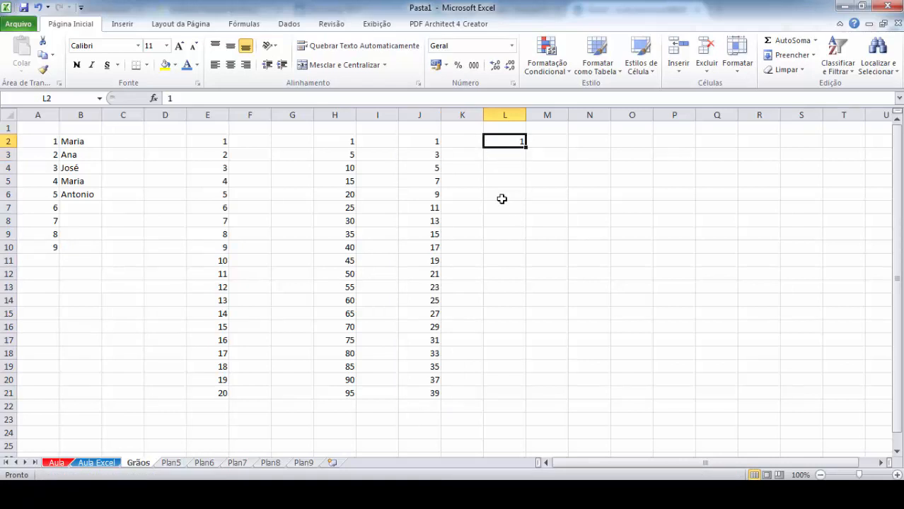
key(Delete)
Enter 2 in L2 and 4 in L3, and autofill them down to L21 as even numbers up to 40
text(2)
key(Return)
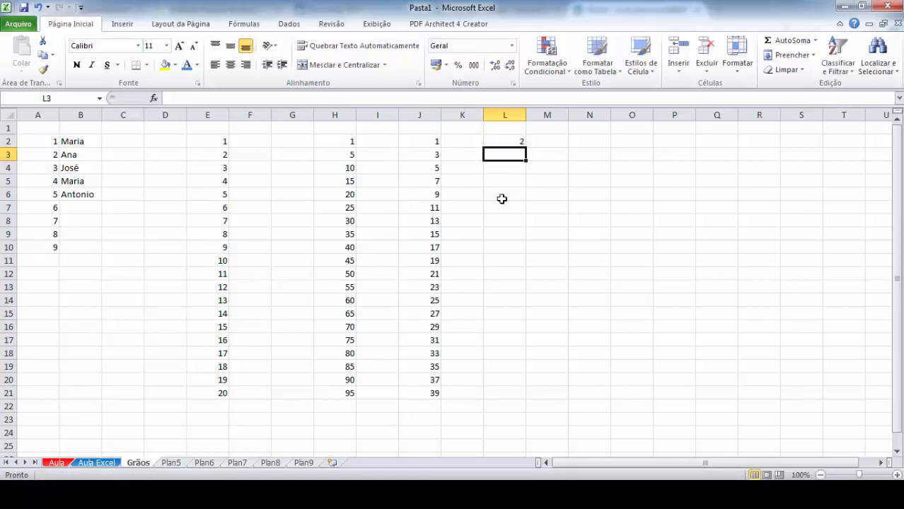
text(4)
key(Return)
drag(518, 139, 517, 400)
click(590, 275)
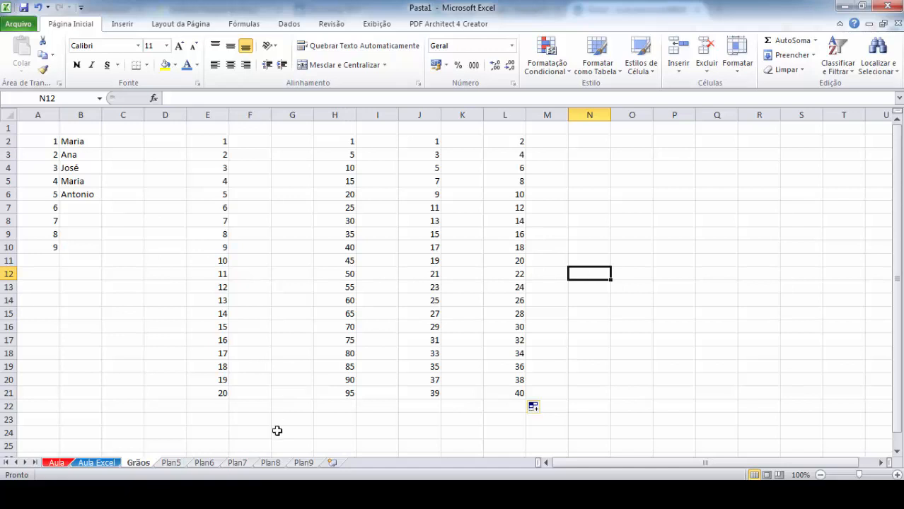
Switch to the Tec Agro-2B workbook with the Tabela de Preços on Plan1
click(305, 495)
click(228, 431)
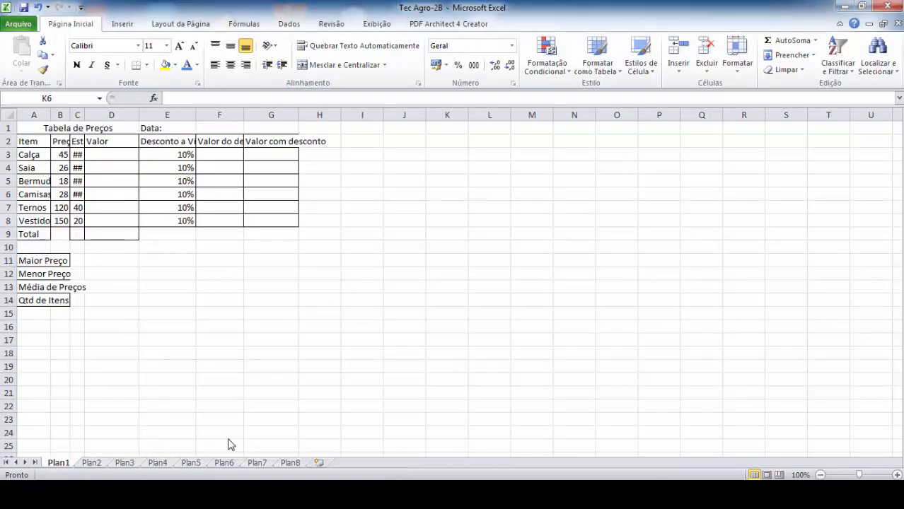
click(328, 356)
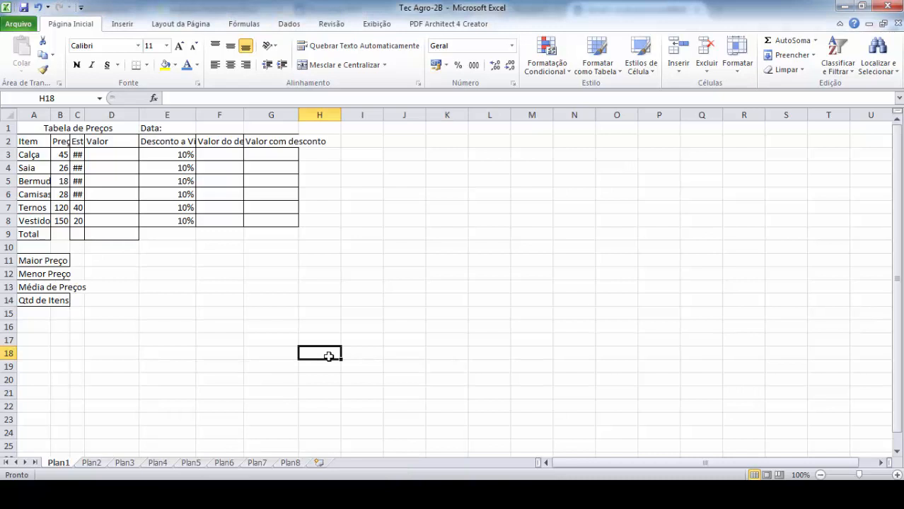
Rename the Plan1 worksheet as Aula1
right_click(56, 462)
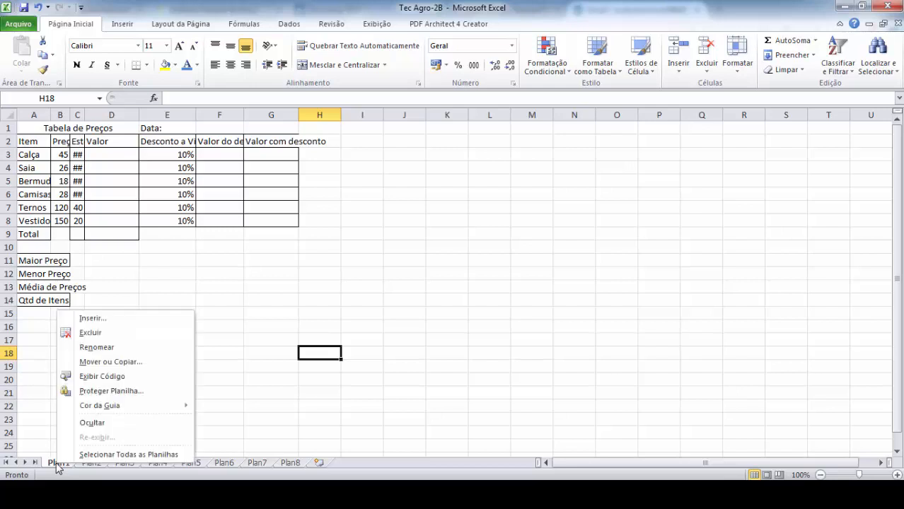
click(96, 347)
text(Aula)
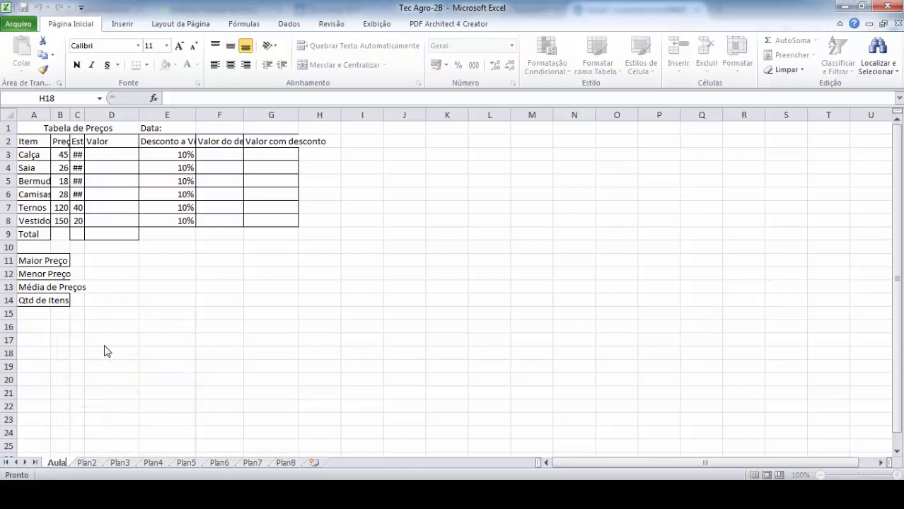
text(1)
key(Return)
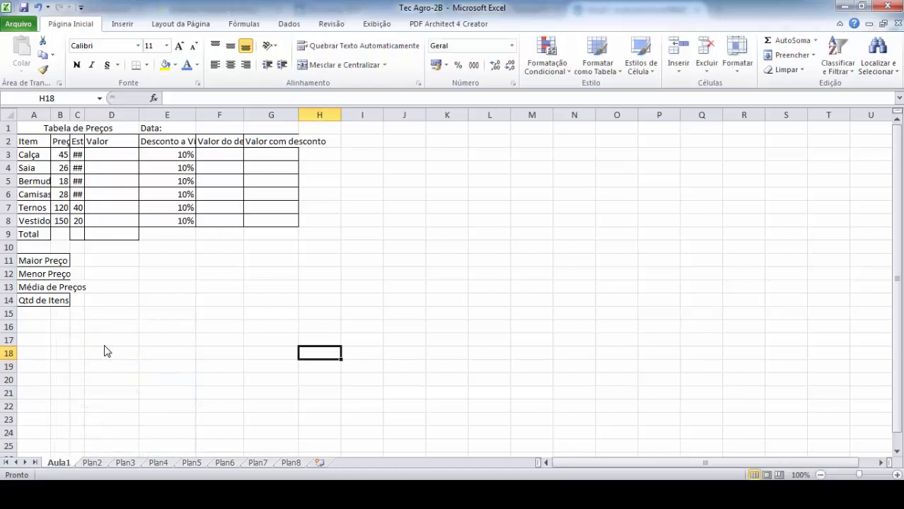
click(189, 285)
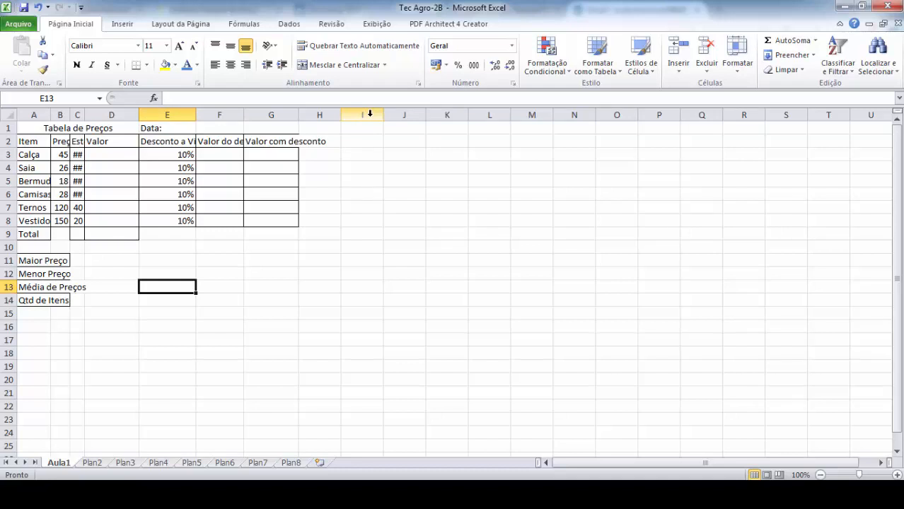
Select the whole of column I, deselect it, and do the same with row 16
click(369, 114)
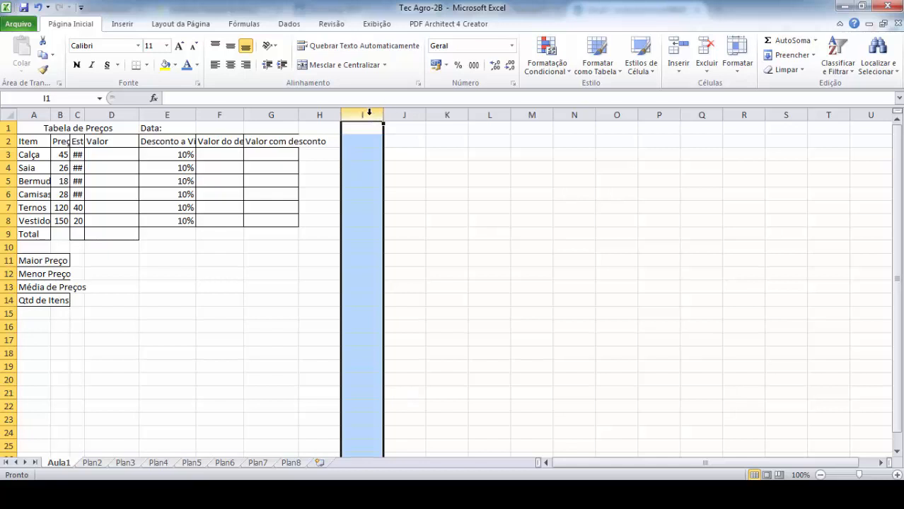
click(182, 241)
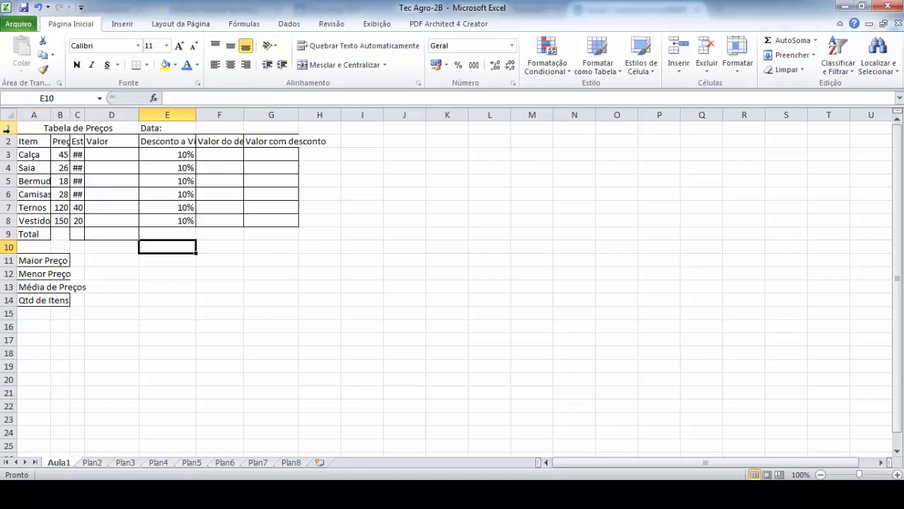
click(8, 326)
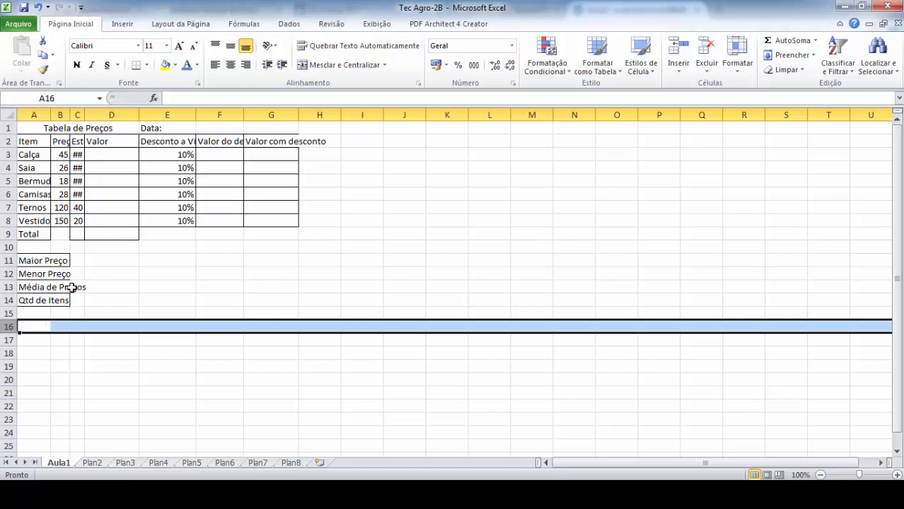
click(132, 286)
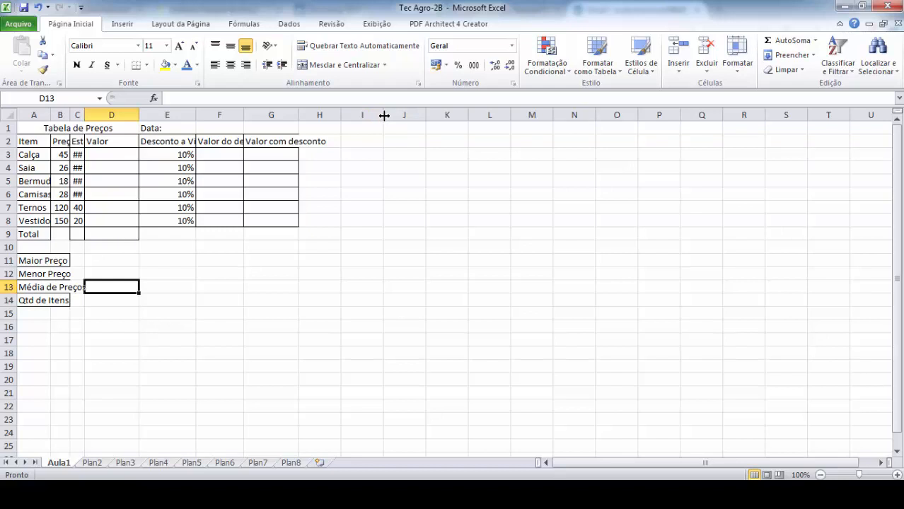
Try widening the empty column I to several times its width, and undo the change
drag(384, 115, 384, 116)
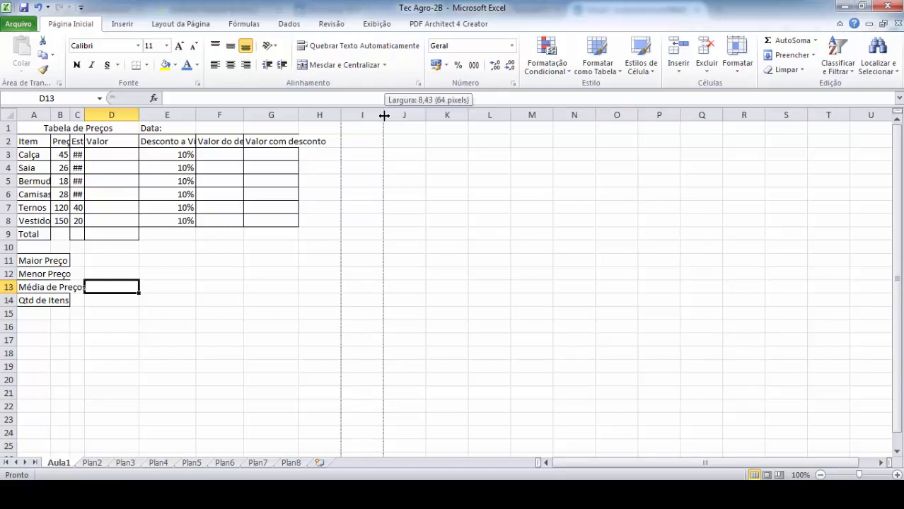
drag(384, 116, 489, 128)
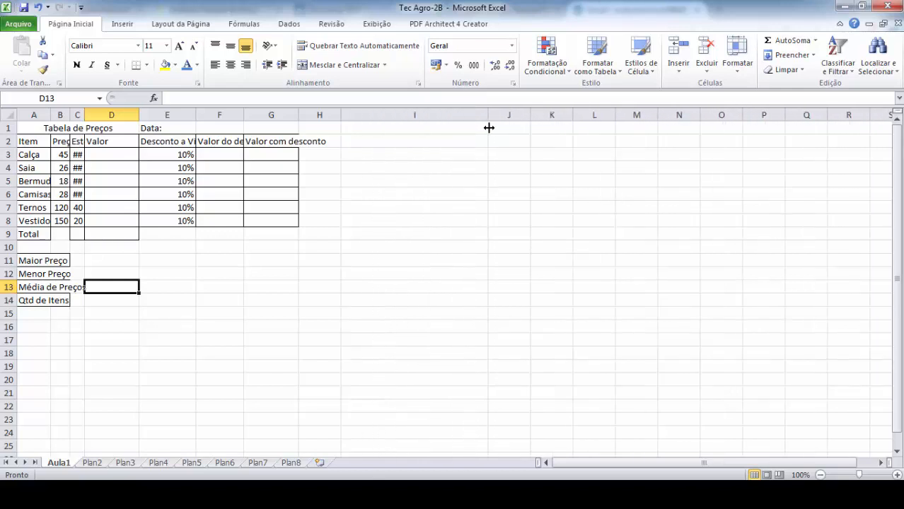
key(ctrl+z)
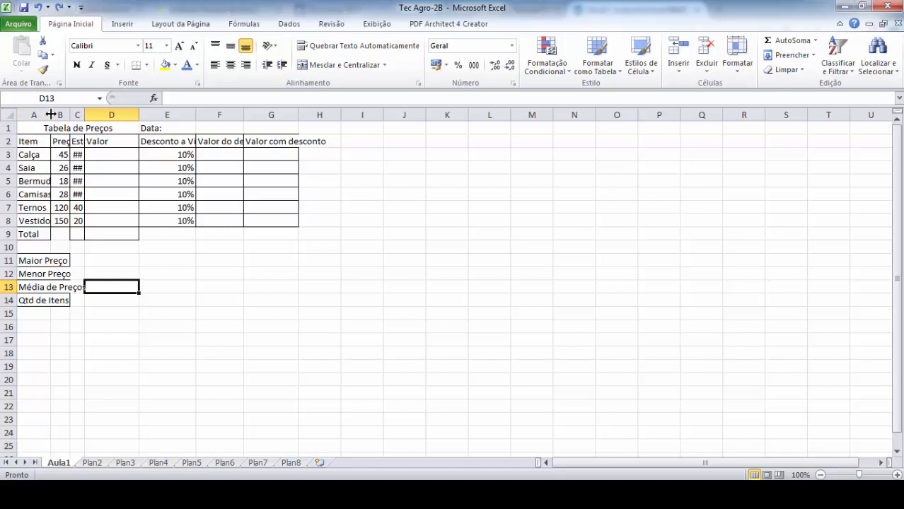
Widen columns A and B manually so the item names, summary labels and Preço heading fit
drag(50, 114, 71, 115)
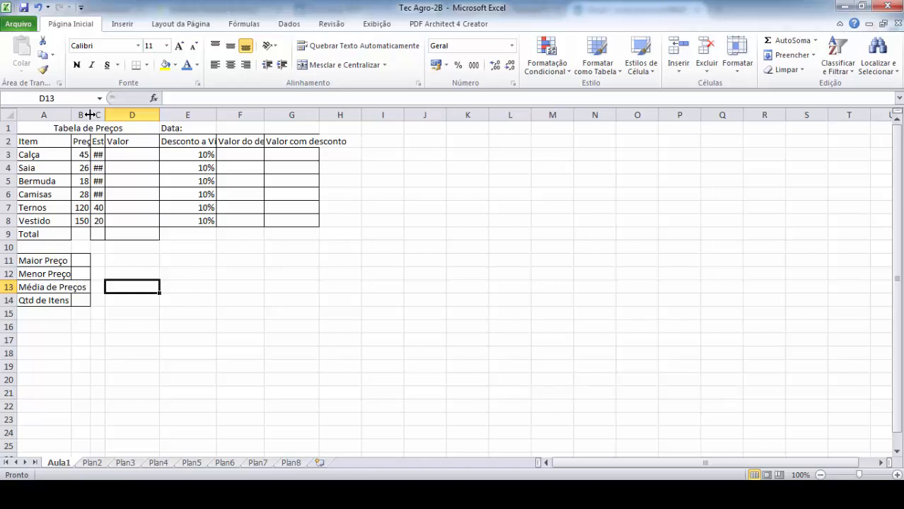
drag(90, 115, 121, 115)
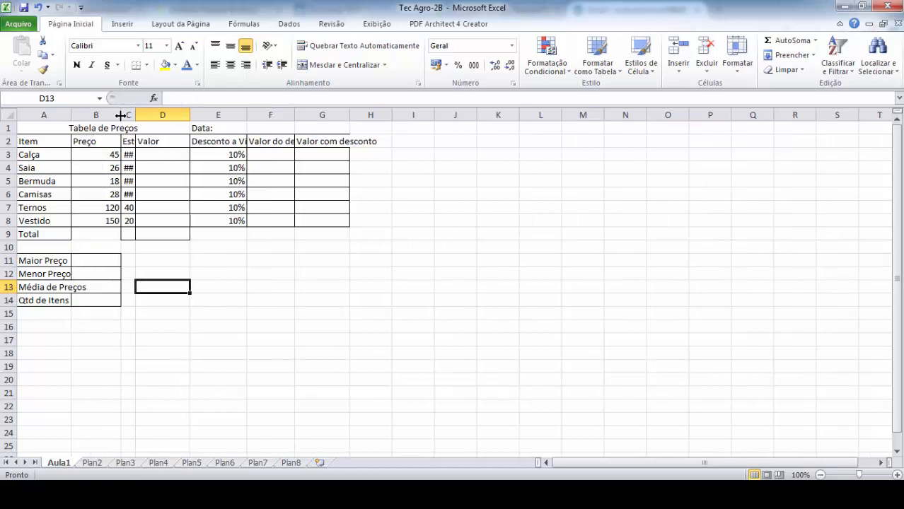
click(96, 115)
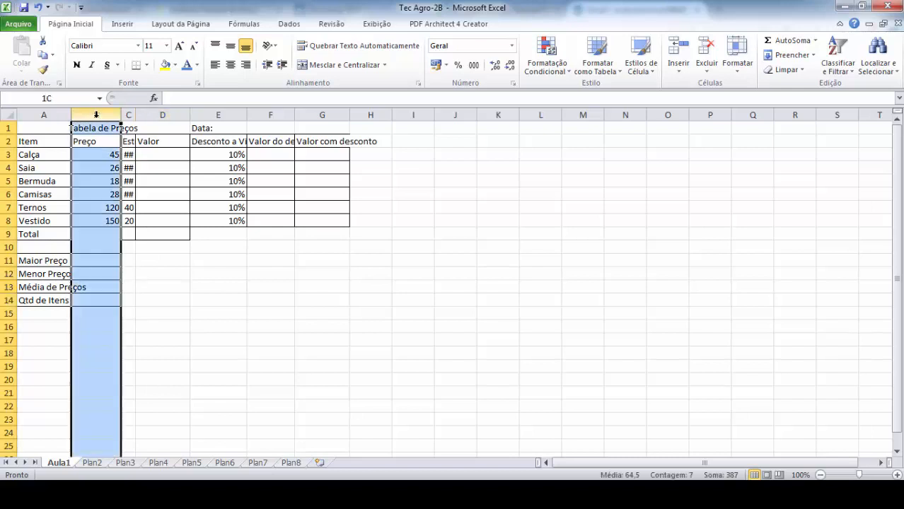
drag(71, 115, 101, 117)
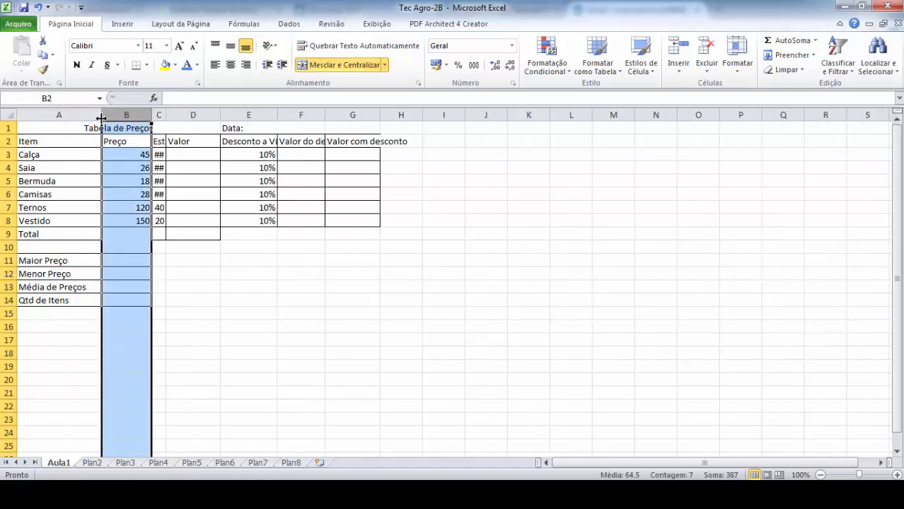
click(263, 337)
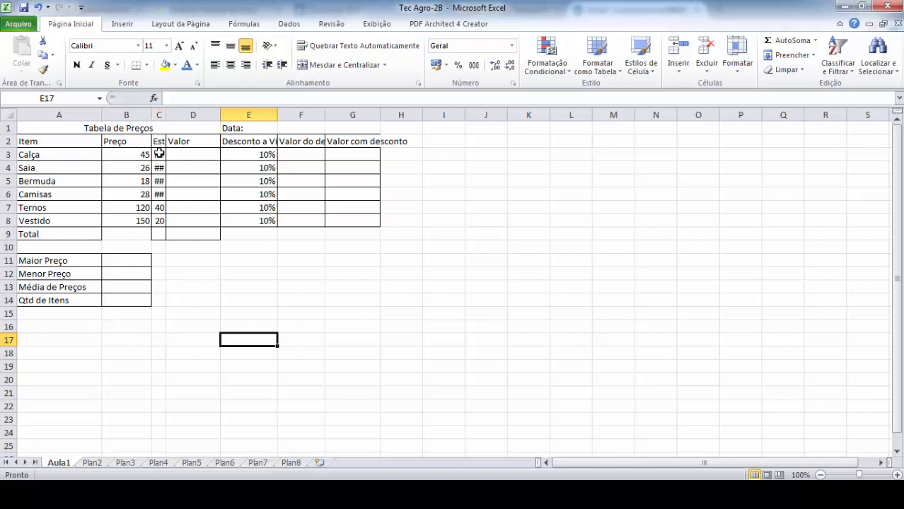
Check the stock values in C7, C8 and C3, and widen column C manually until the numbers and heading fit
click(159, 209)
click(159, 221)
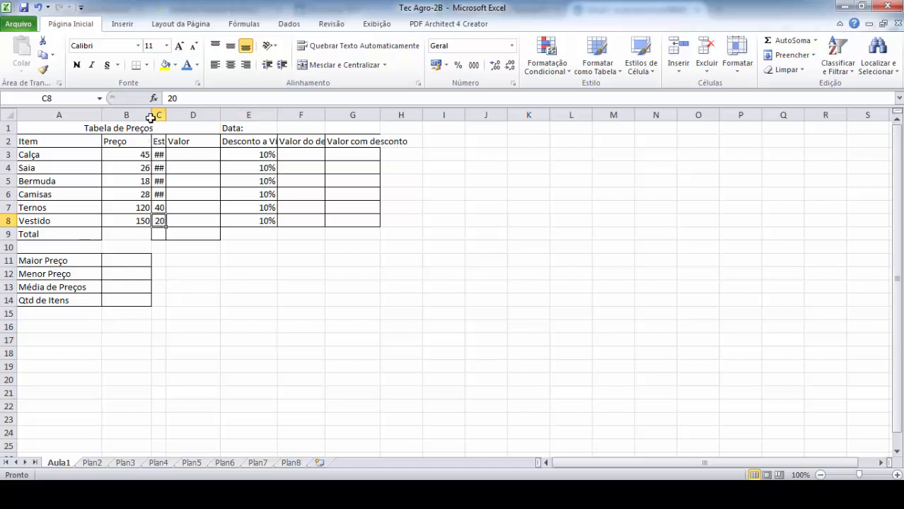
click(158, 153)
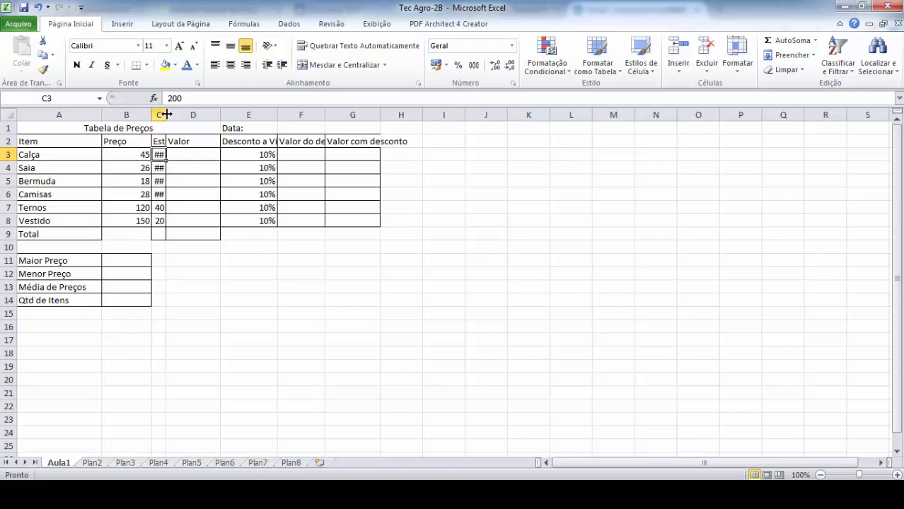
drag(166, 114, 194, 114)
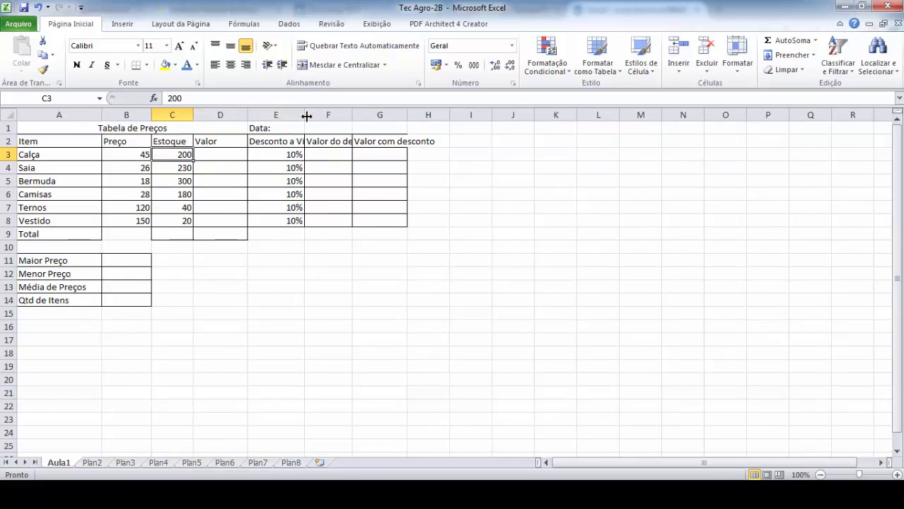
Adjust the widths of columns E, F and G manually so the three discount headings fit
drag(303, 114, 424, 119)
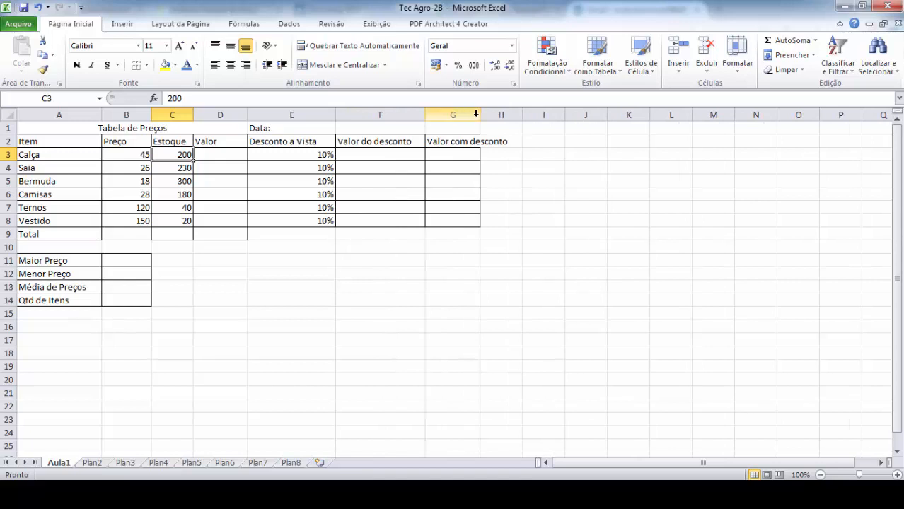
drag(481, 116, 516, 117)
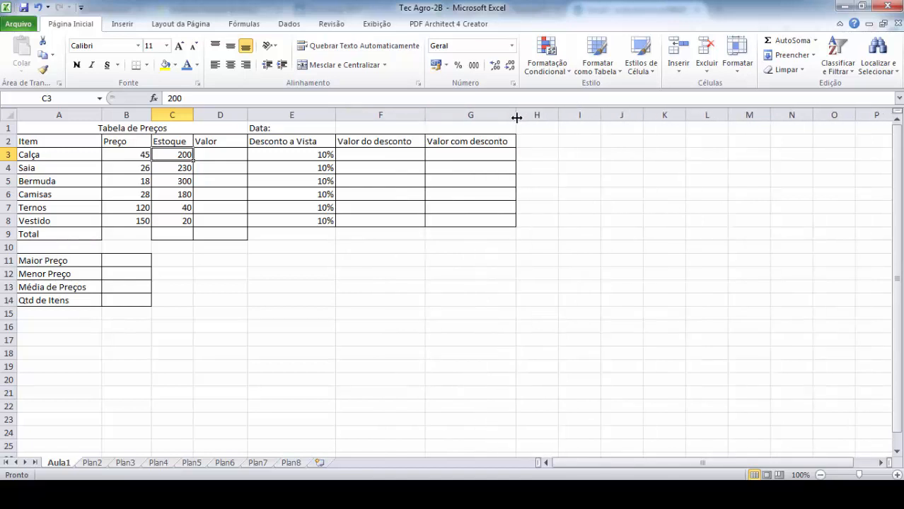
click(428, 249)
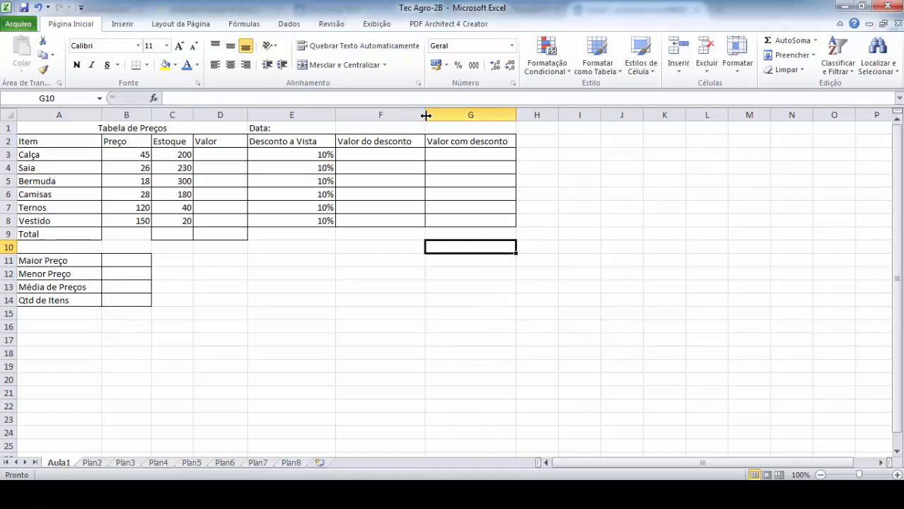
mouse_move(426, 115)
mouse_down()
mouse_move(413, 116)
mouse_move(438, 116)
mouse_move(404, 115)
mouse_move(457, 115)
mouse_move(418, 112)
mouse_up()
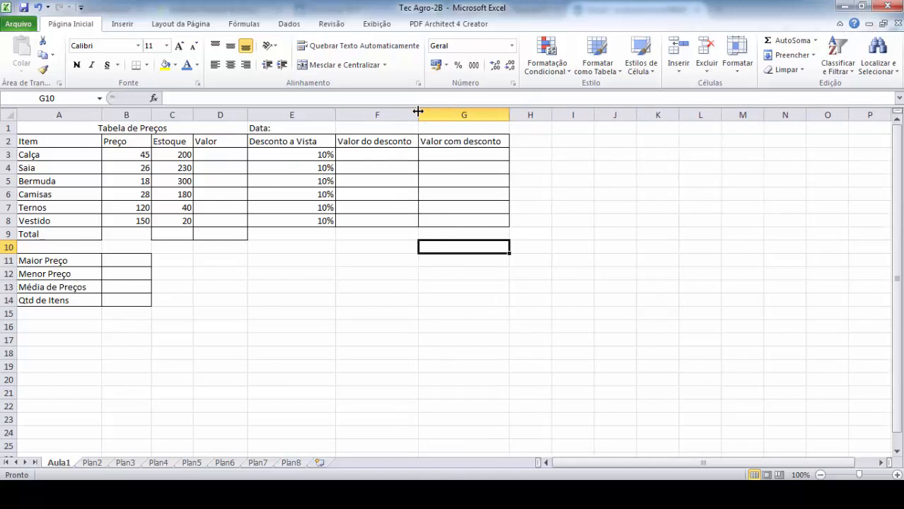
Undo all the manual column width changes in the price table
key(ctrl+z)
key(ctrl+z)
key(ctrl+z)
key(ctrl+z)
key(ctrl+z)
key(ctrl+z)
key(ctrl+z)
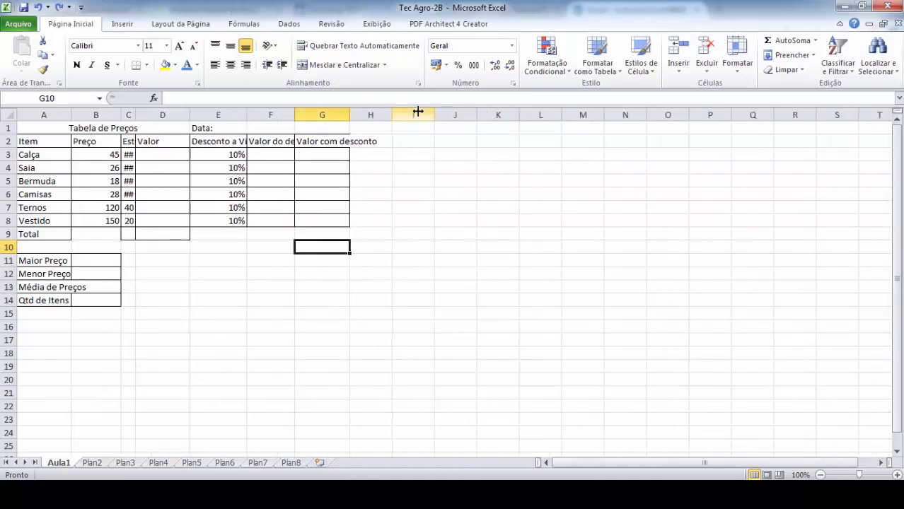
key(ctrl+z)
key(ctrl+z)
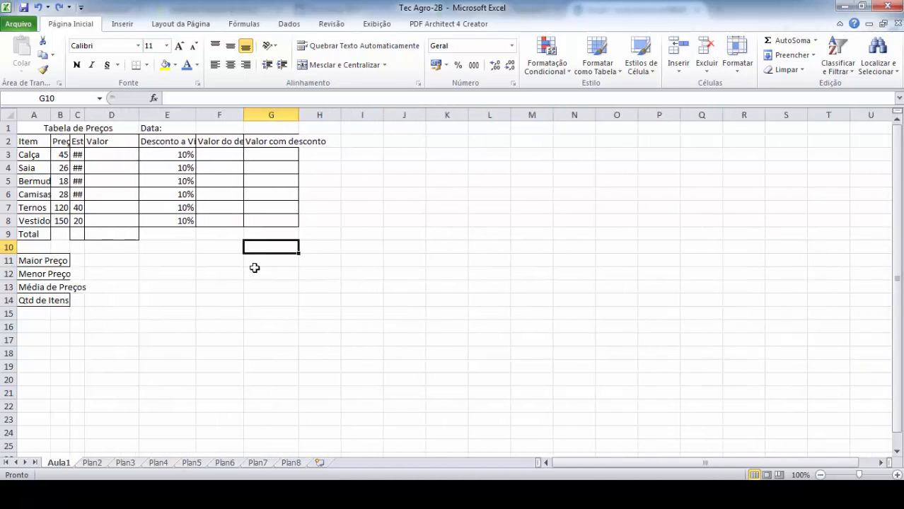
click(248, 274)
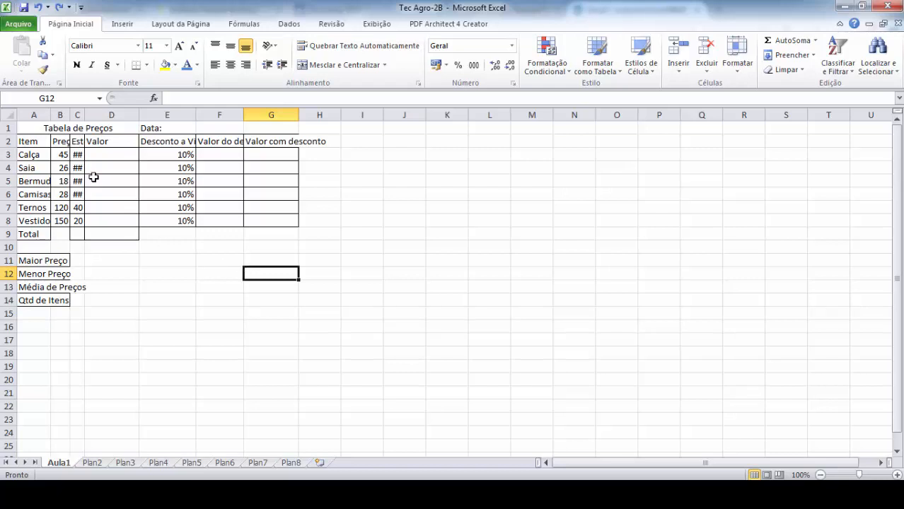
AutoFit the widths of columns A through G to their contents
double_click(51, 115)
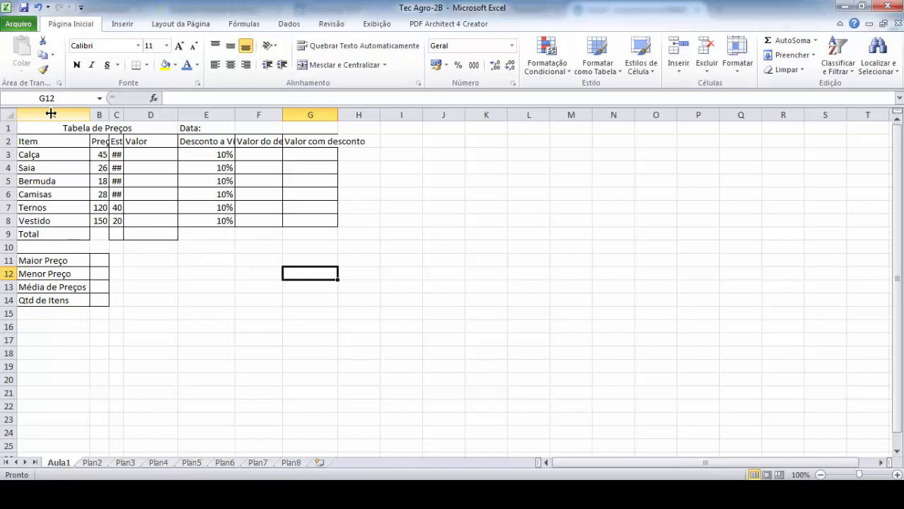
click(53, 115)
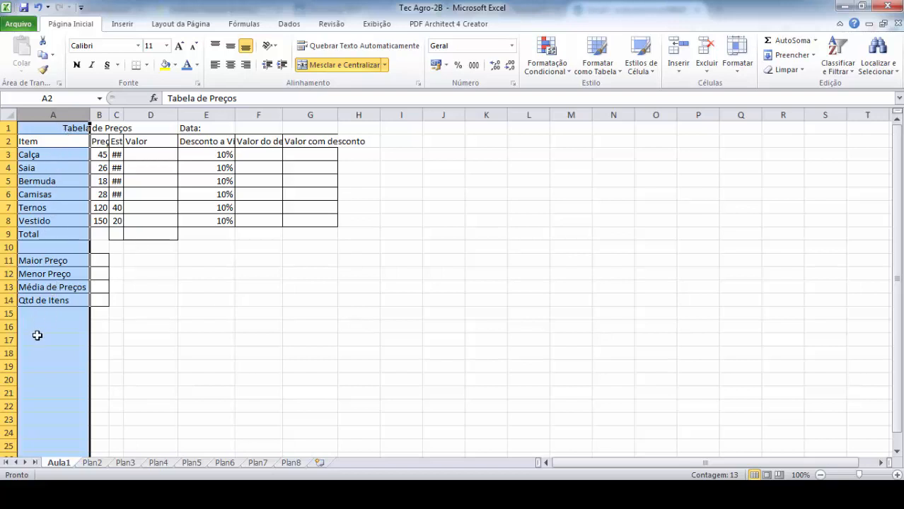
click(159, 183)
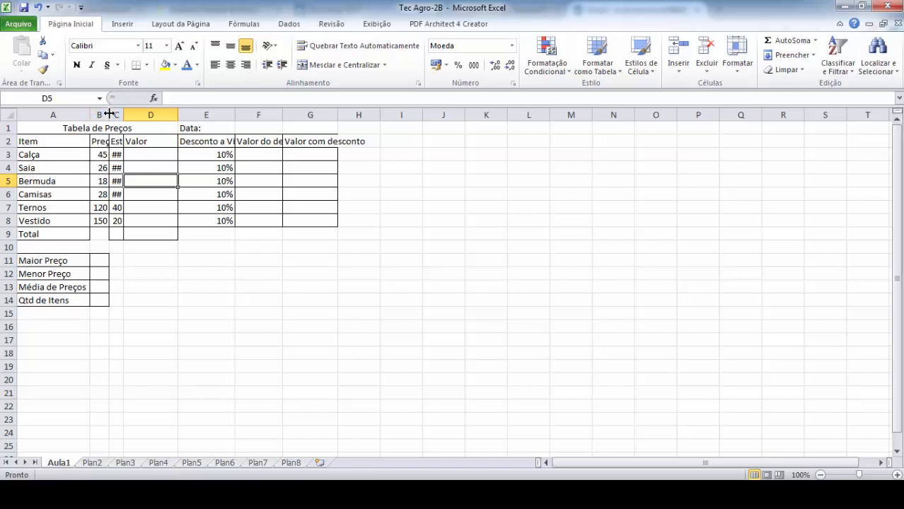
double_click(108, 114)
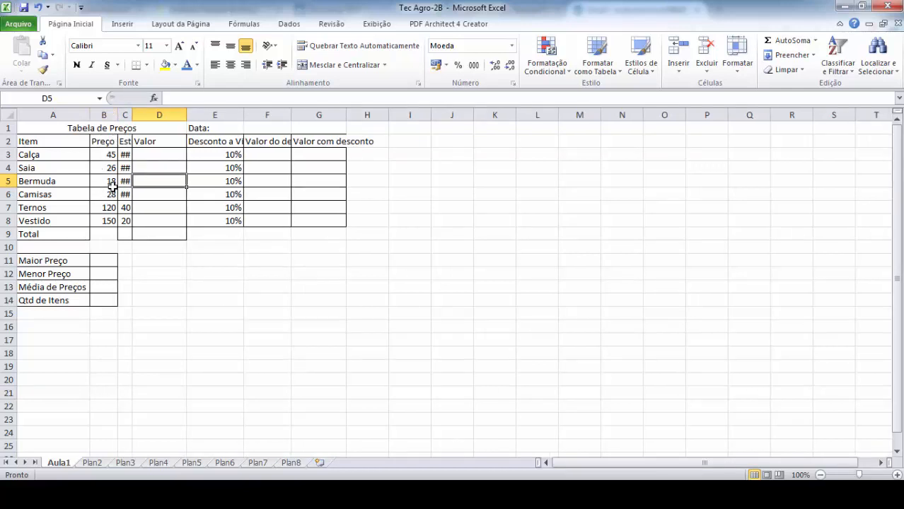
double_click(131, 114)
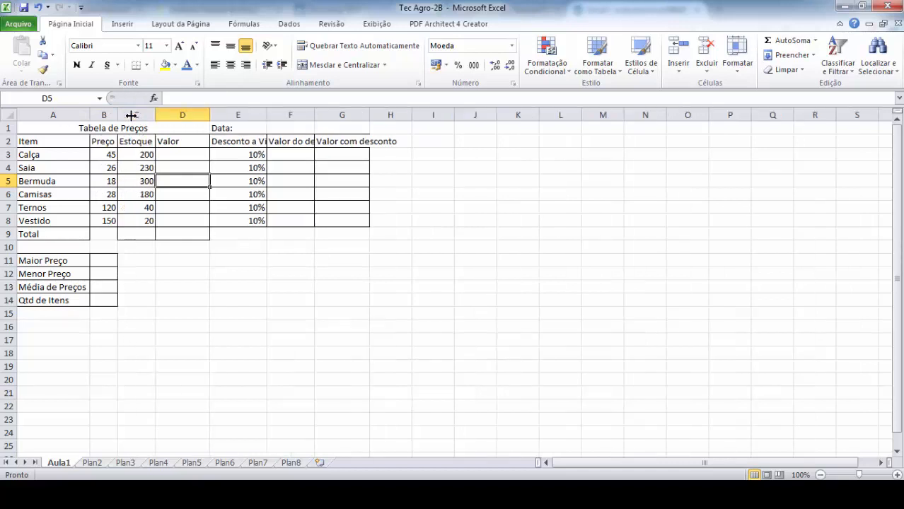
double_click(209, 114)
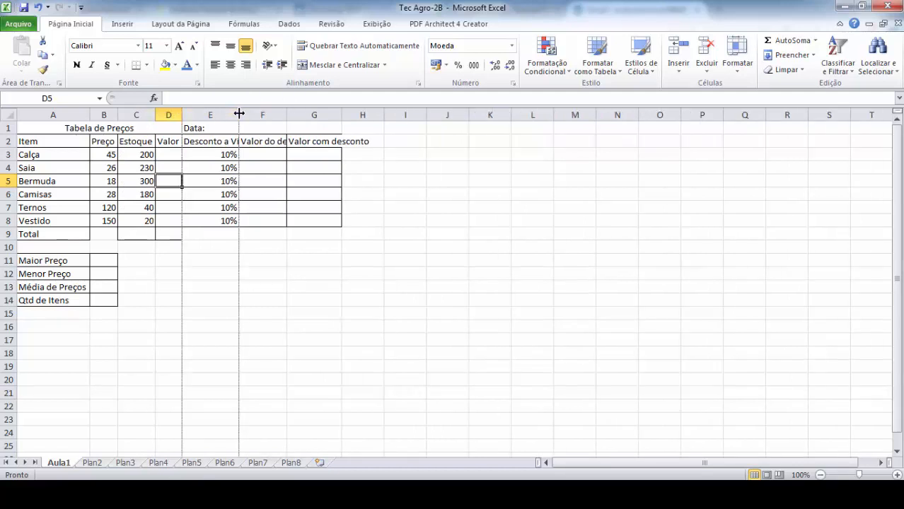
double_click(239, 114)
double_click(302, 115)
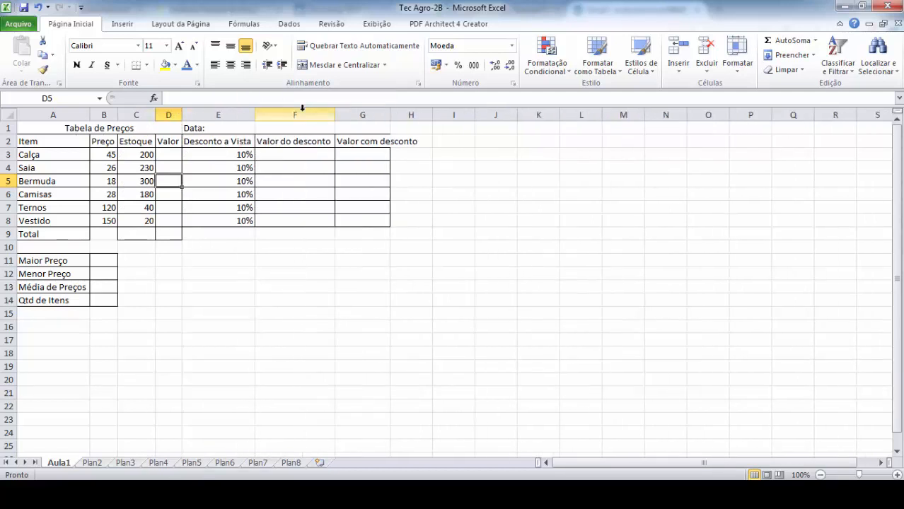
double_click(389, 115)
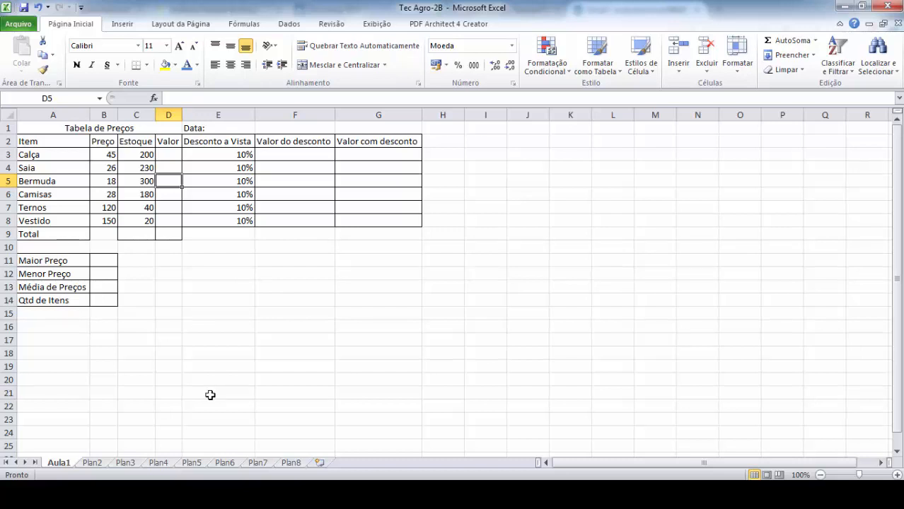
Enter 2+2 without a leading equals sign in the date cell F1
click(276, 128)
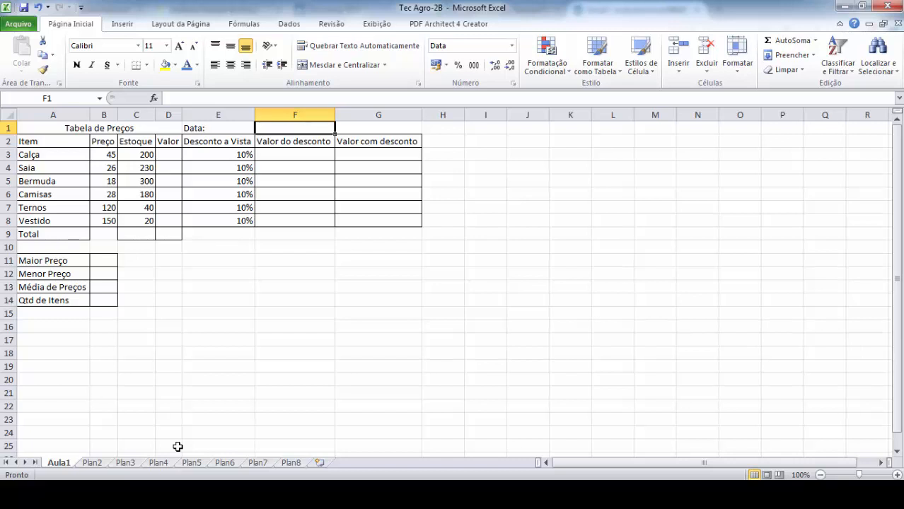
text(=)
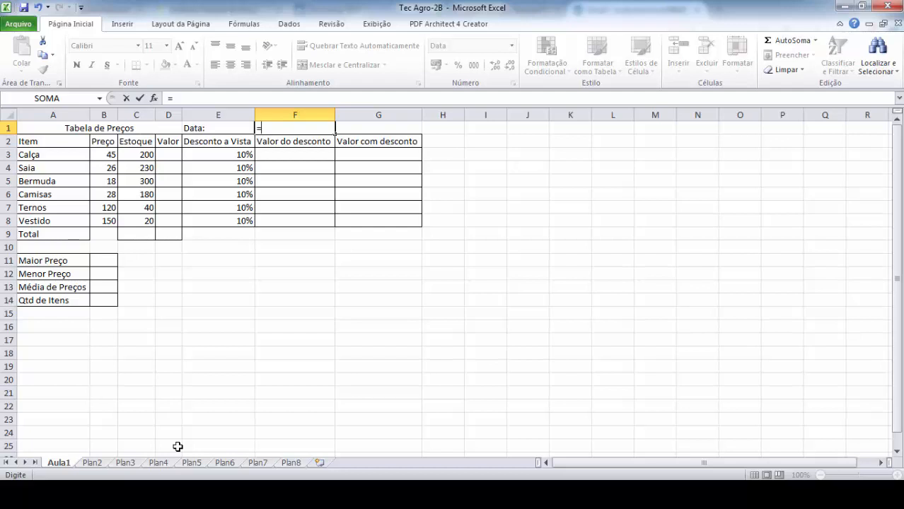
key(Escape)
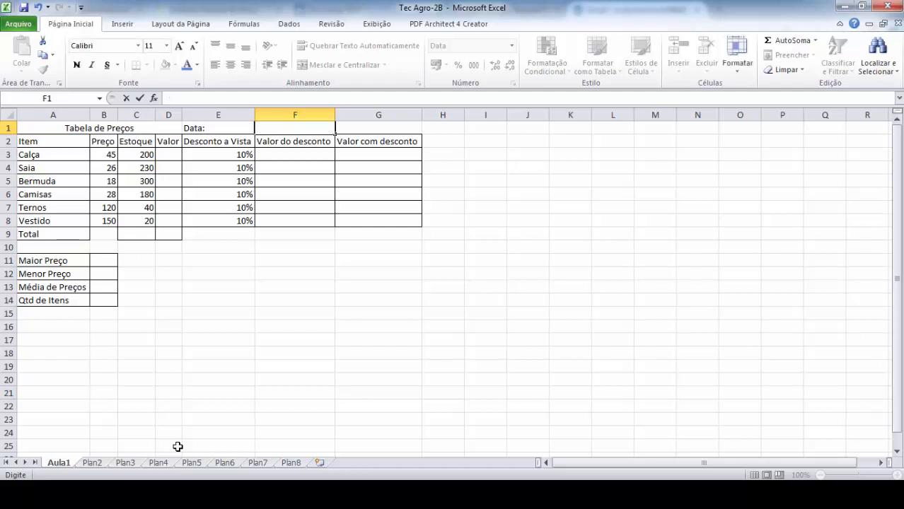
text(2+2)
key(Return)
key(Up)
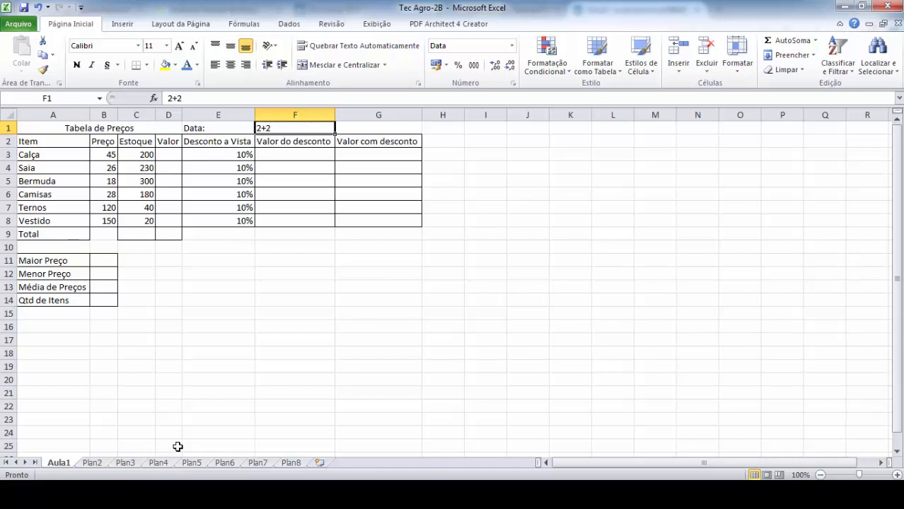
Replace the entry in F1 with the formula =2+2 and clear the cell again
text(=2)
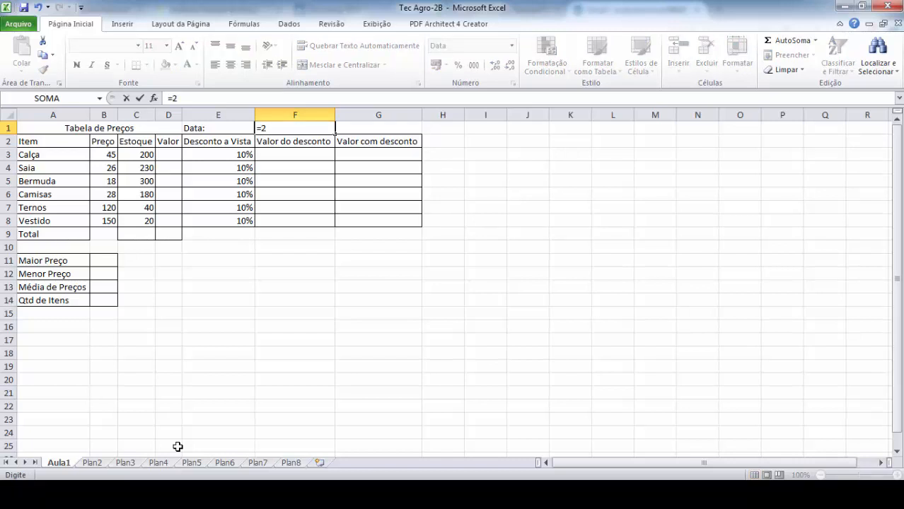
text(+2)
key(Return)
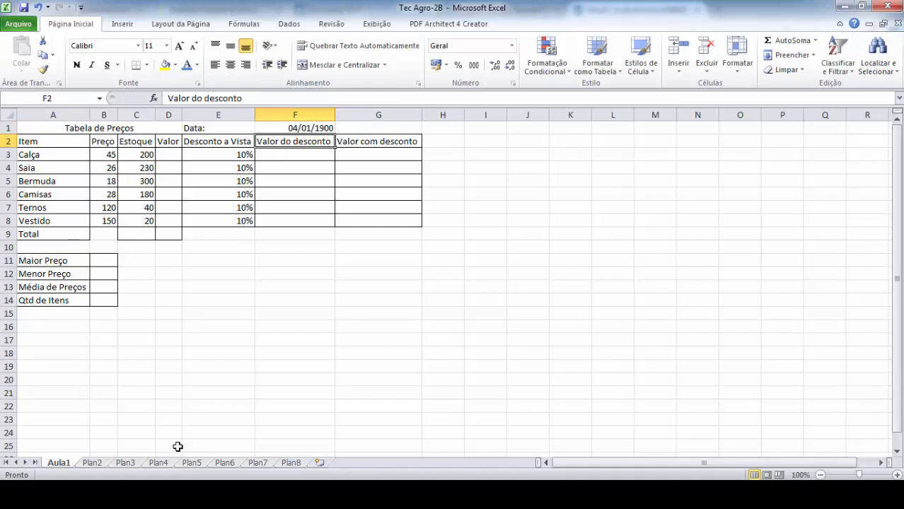
key(Up)
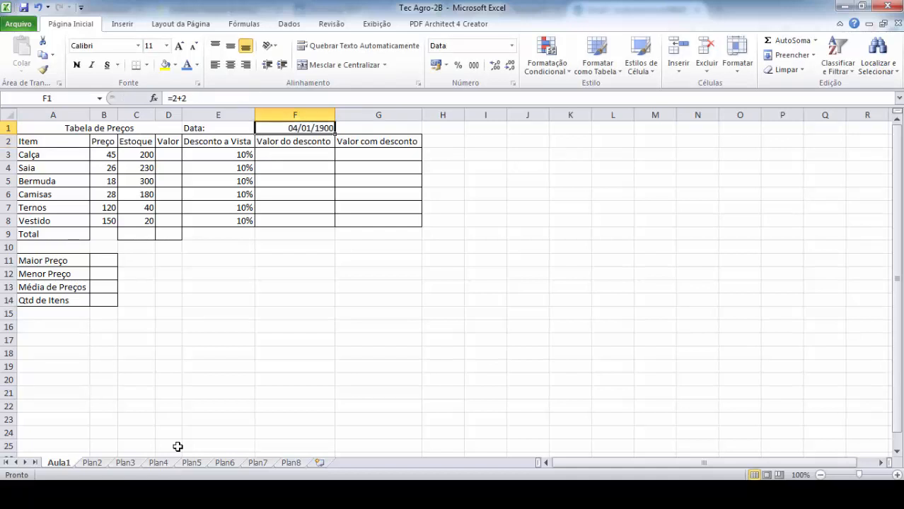
key(Delete)
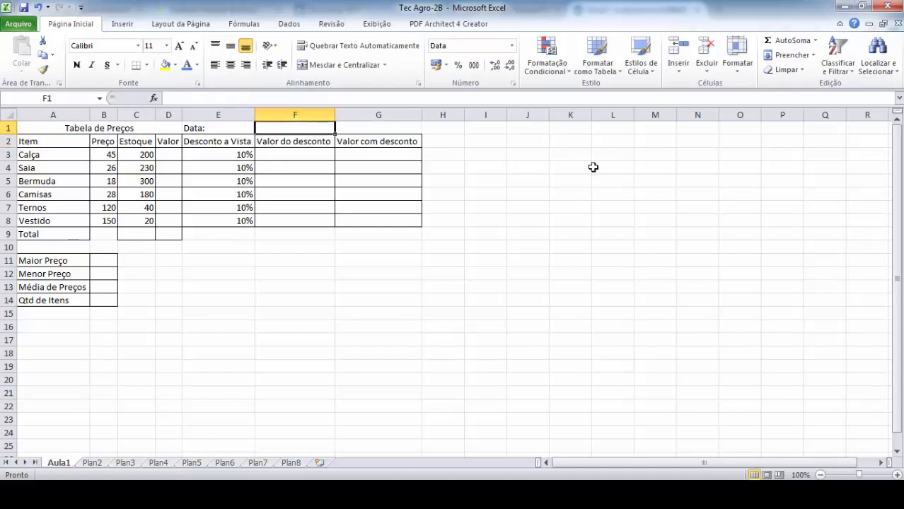
click(591, 168)
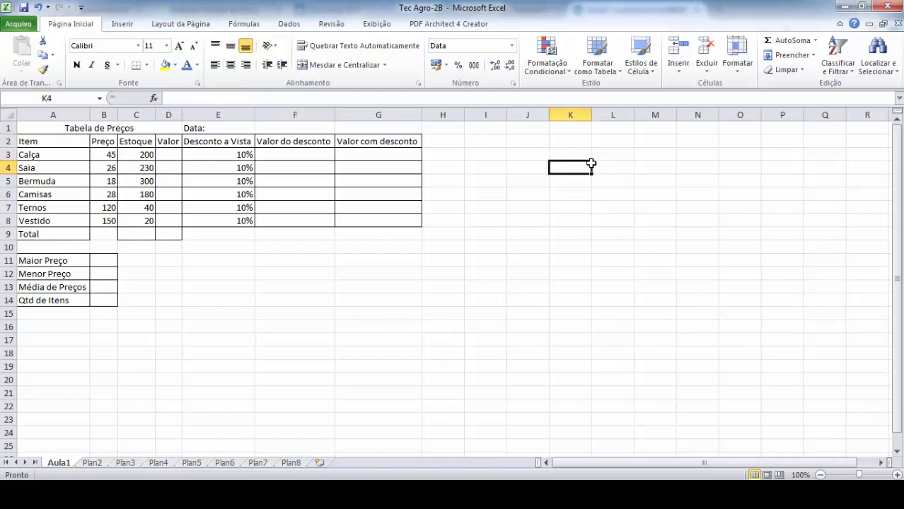
Enter the formula =2+2 in the empty cell J1 for comparison with F1, and clear it again
click(284, 127)
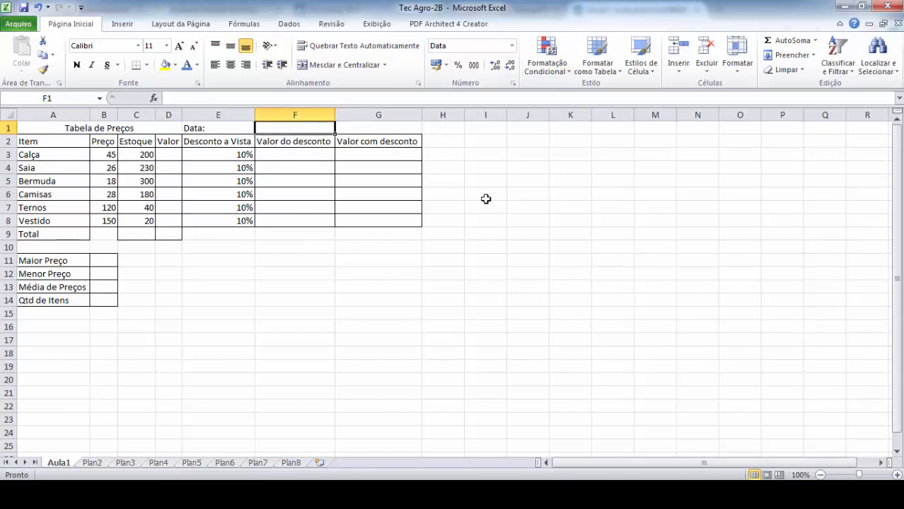
click(535, 129)
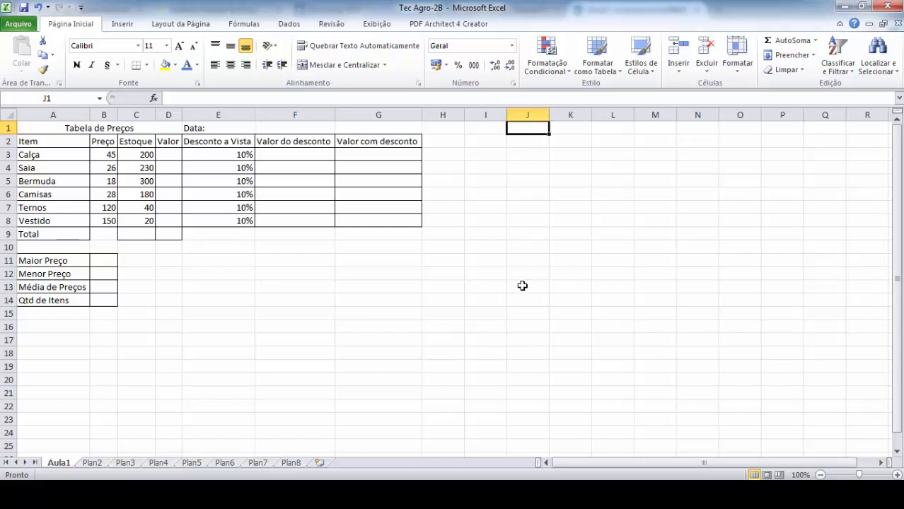
text(=2)
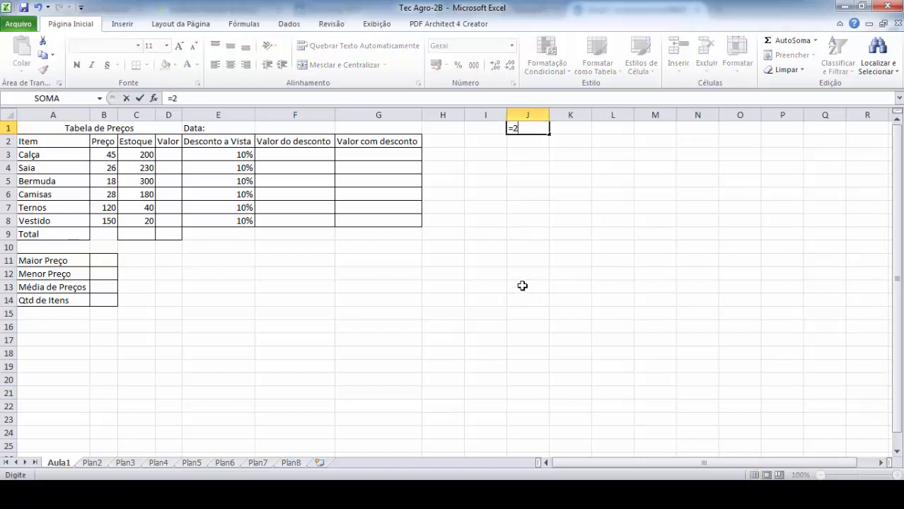
text(+2)
key(Return)
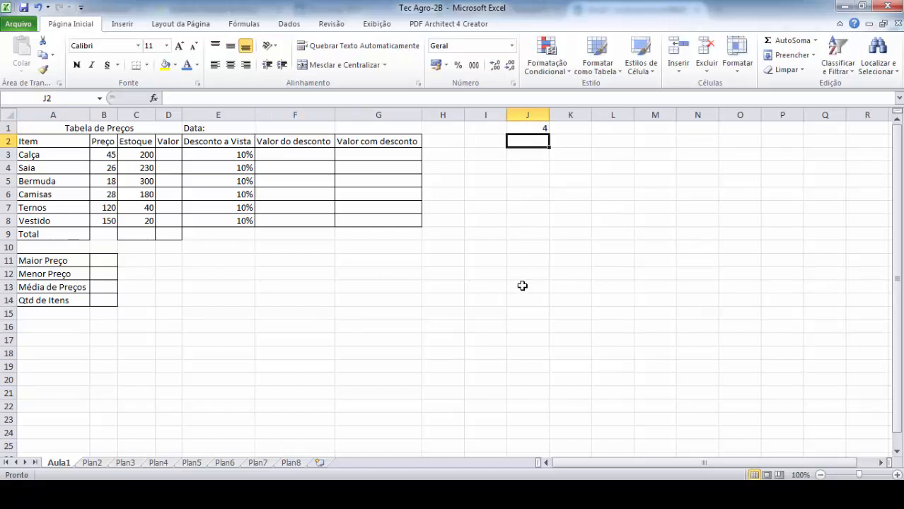
click(533, 130)
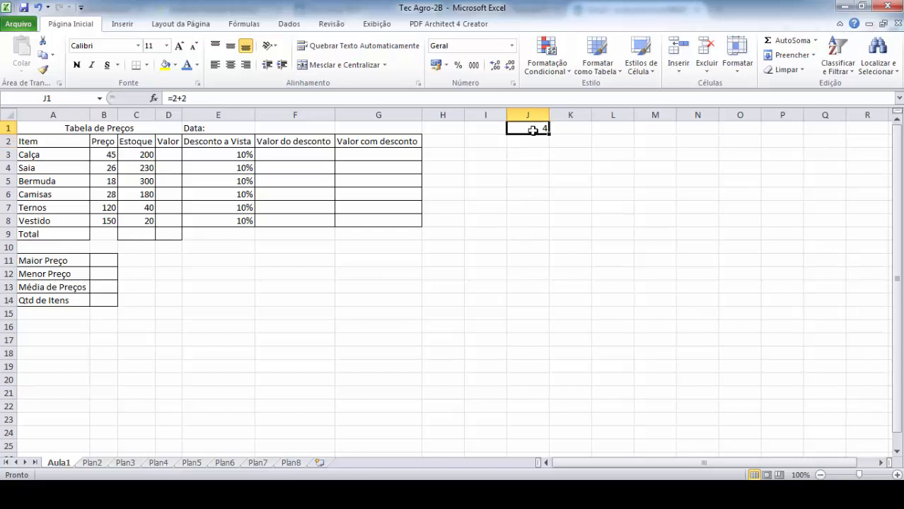
click(529, 194)
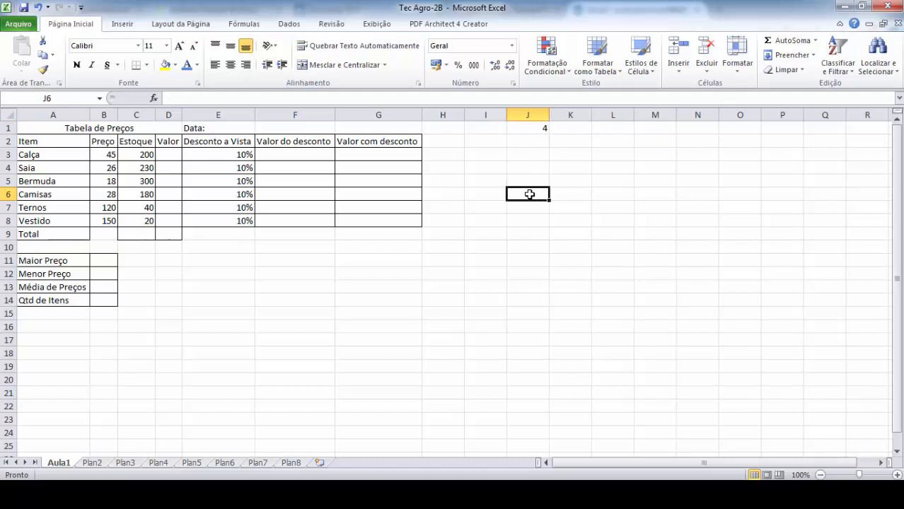
click(533, 130)
key(Delete)
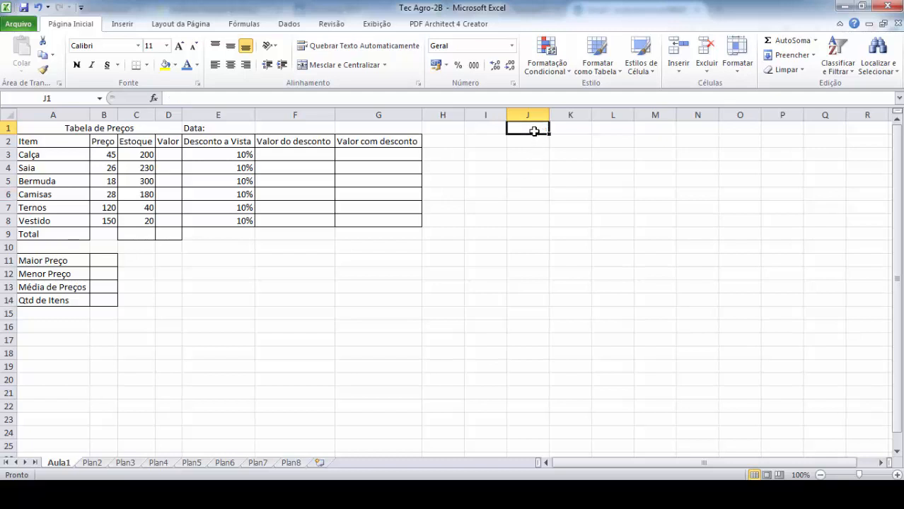
Review the number formats available for the date cell F1 without choosing one
click(270, 128)
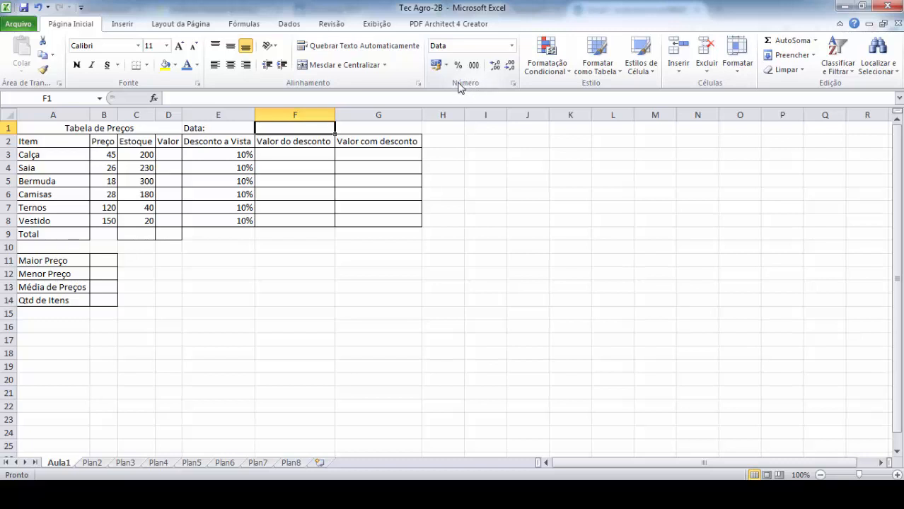
click(512, 47)
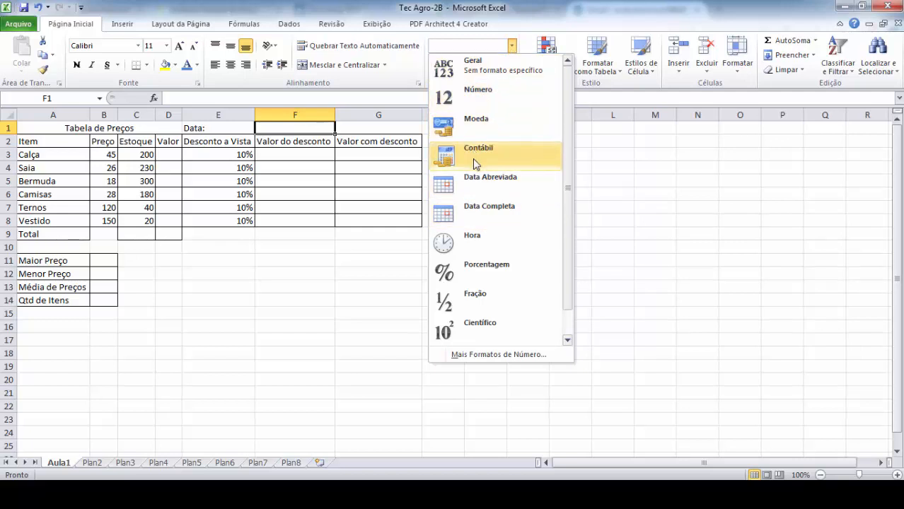
click(688, 159)
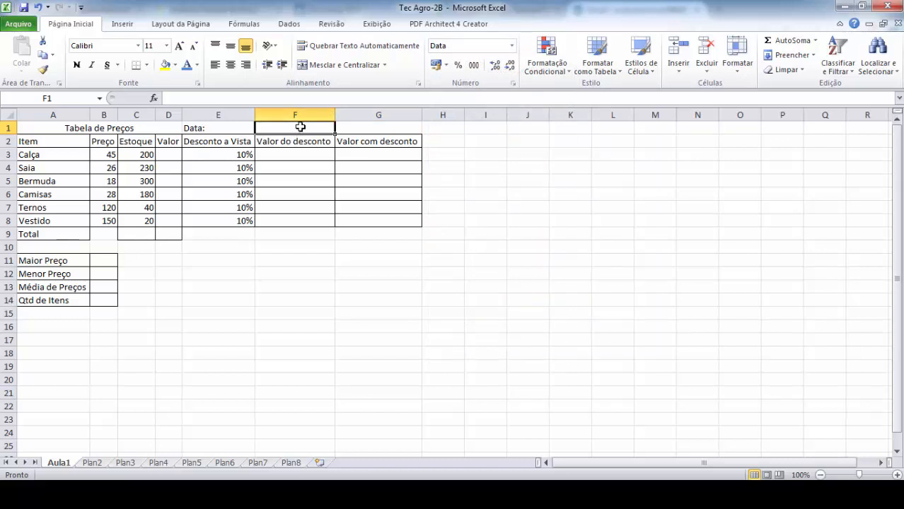
Enter the formula =2+2 in the date-formatted cell F1
text(=2+2)
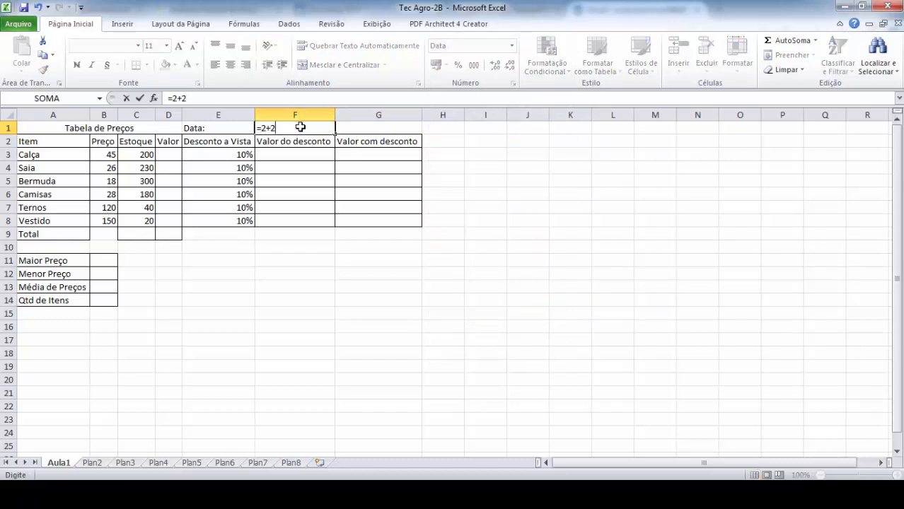
key(Return)
click(300, 128)
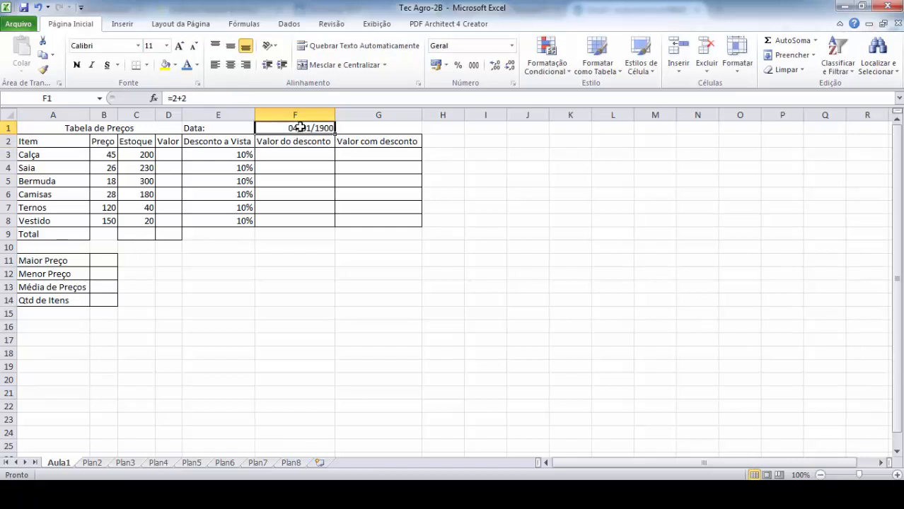
double_click(300, 128)
click(356, 283)
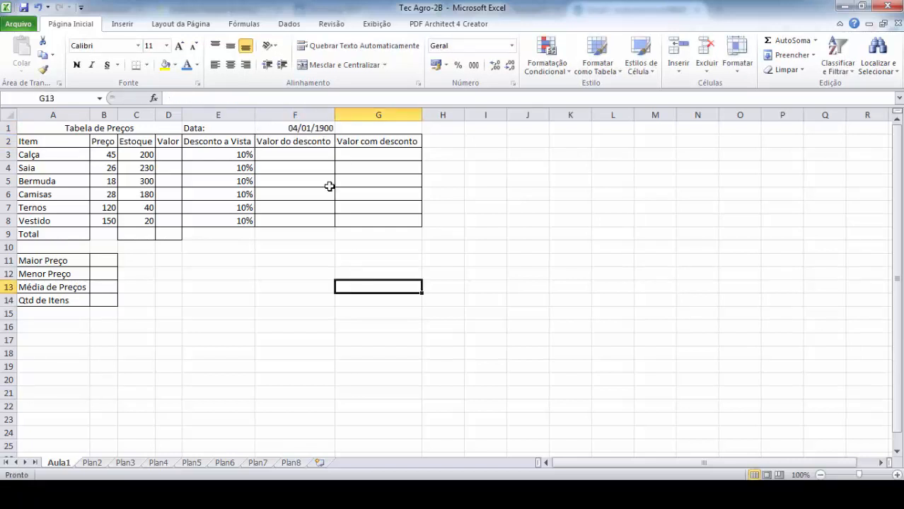
Change the number format of F1 to Número and to Geral
click(311, 127)
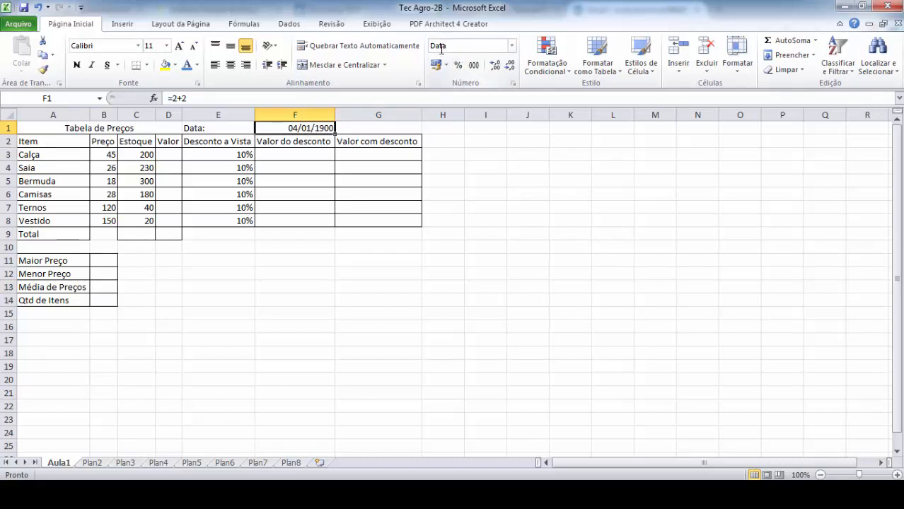
click(511, 45)
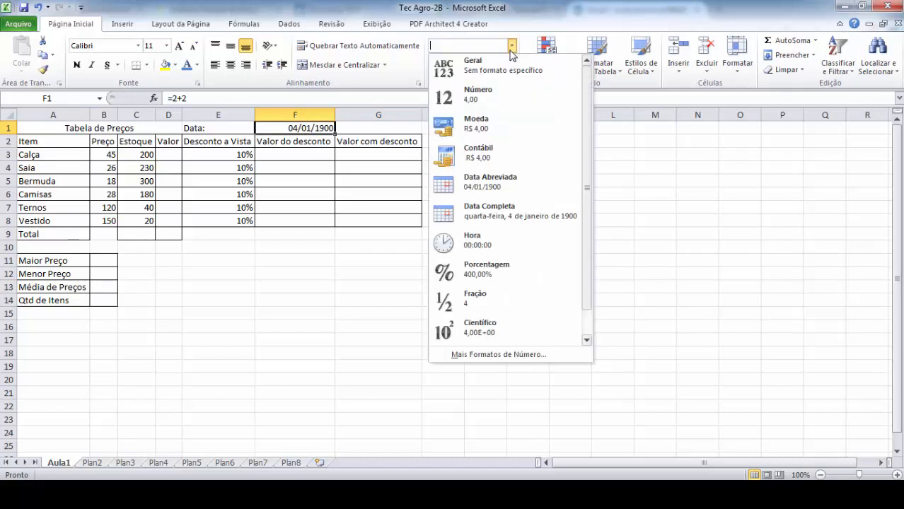
click(483, 103)
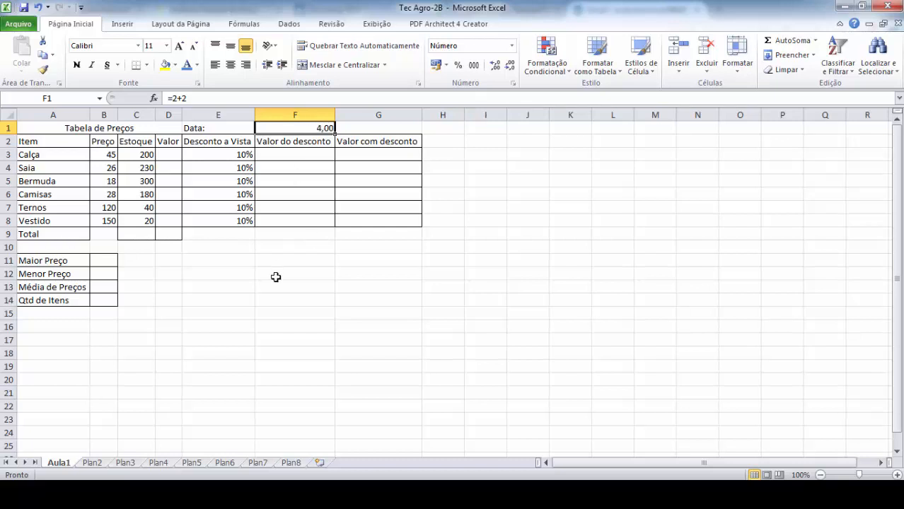
click(511, 47)
click(493, 65)
click(323, 263)
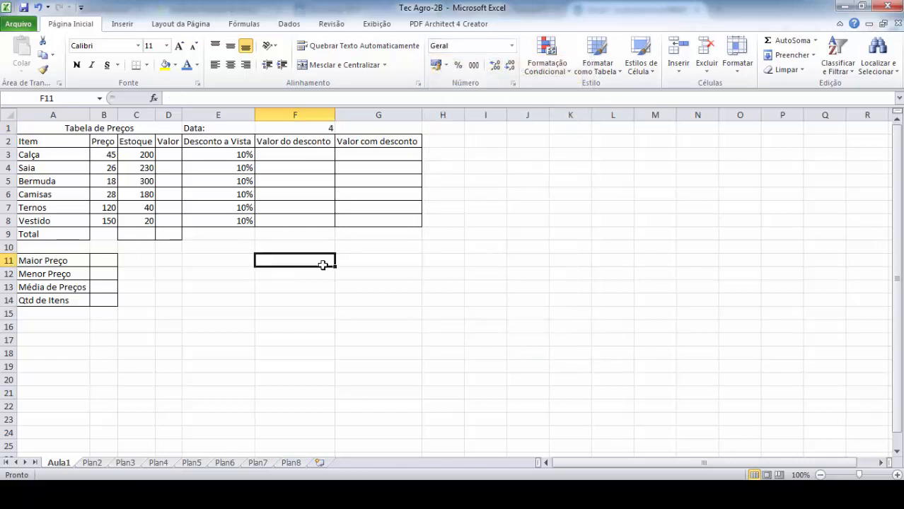
Compare the displayed contents of F1, E4 and F2 with their underlying entries in the formula bar
click(313, 127)
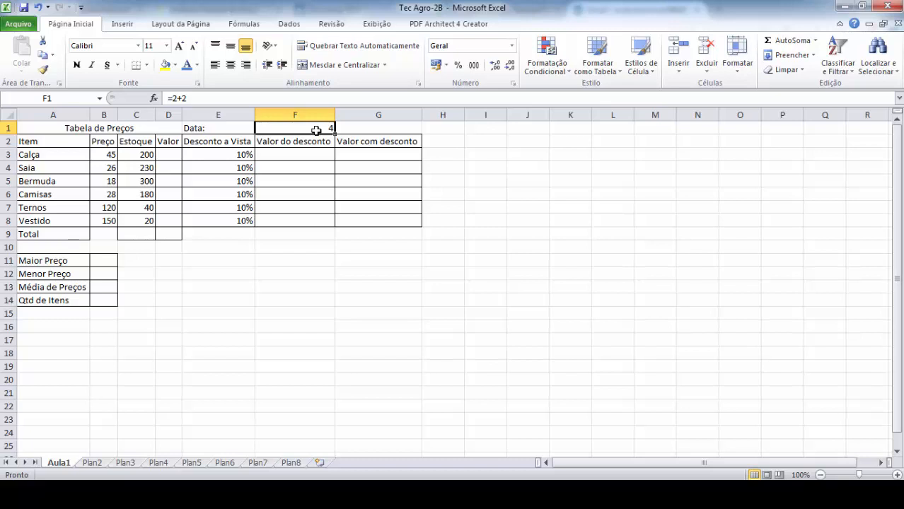
click(202, 98)
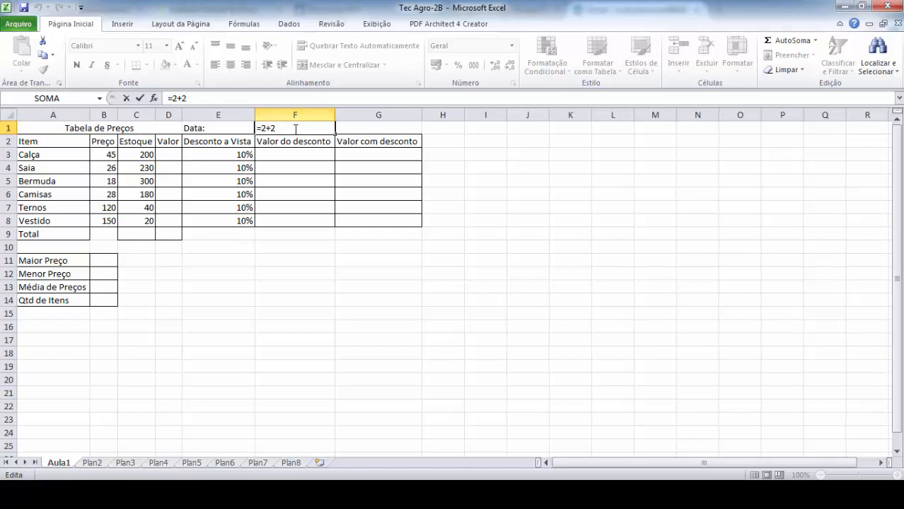
click(392, 261)
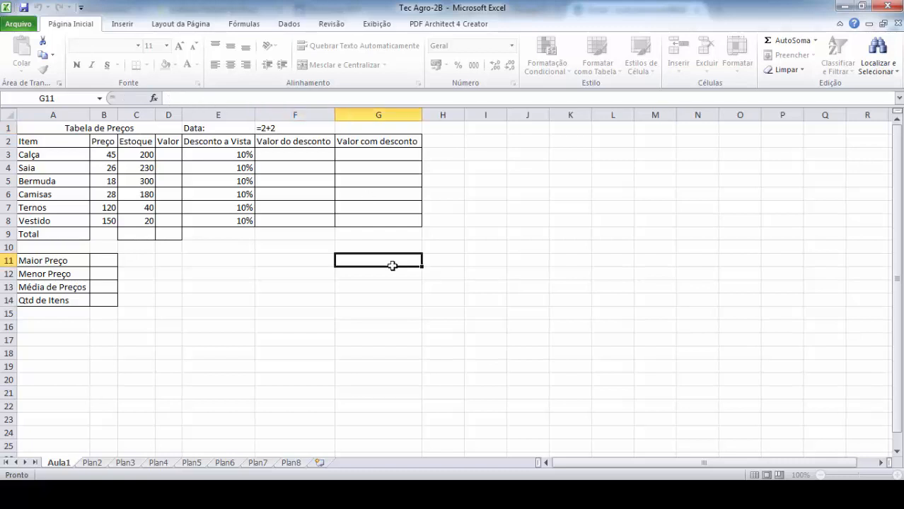
click(293, 128)
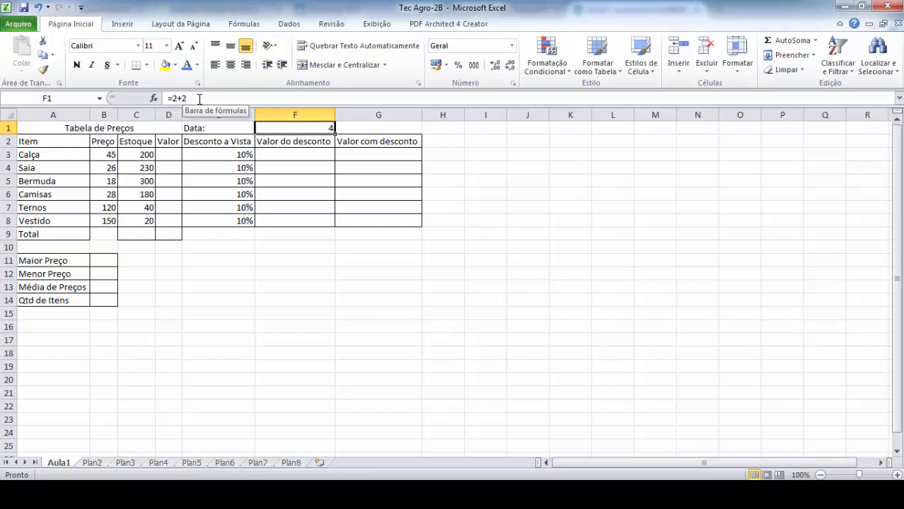
click(213, 169)
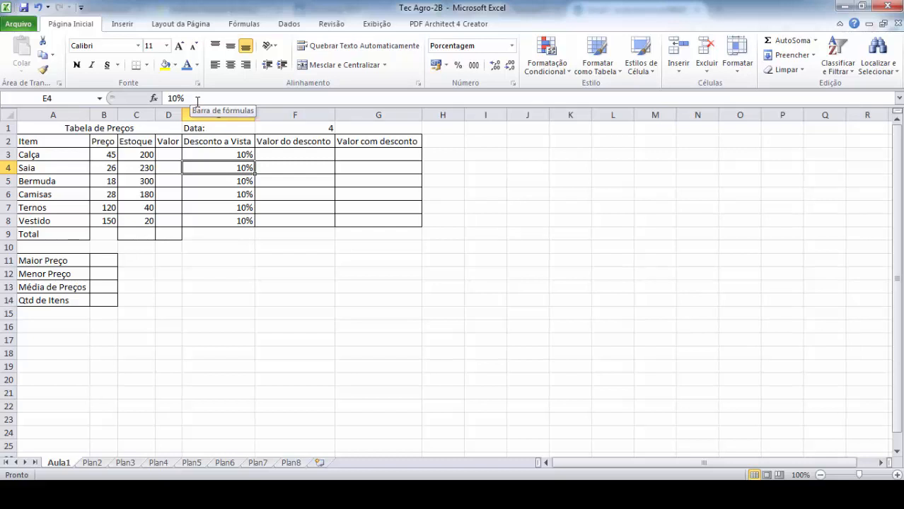
click(282, 141)
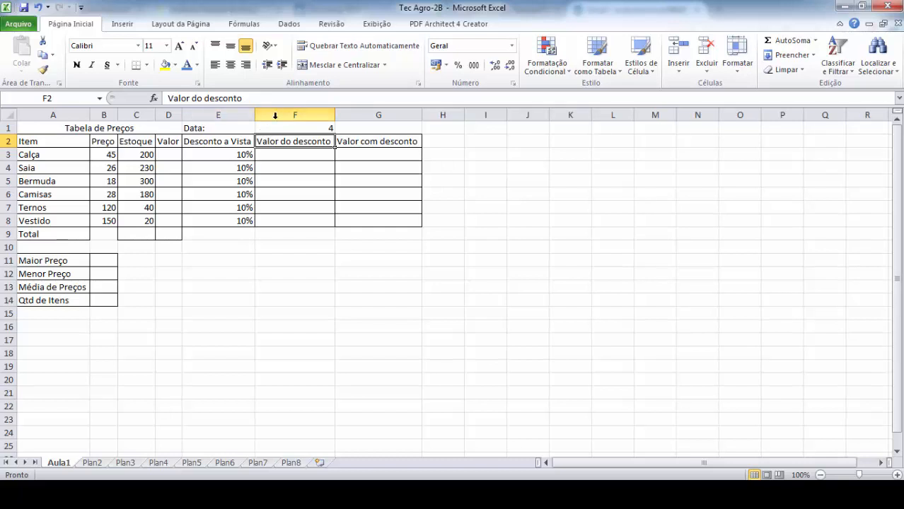
Undo the number format changes on F1 and clear its formula
click(278, 128)
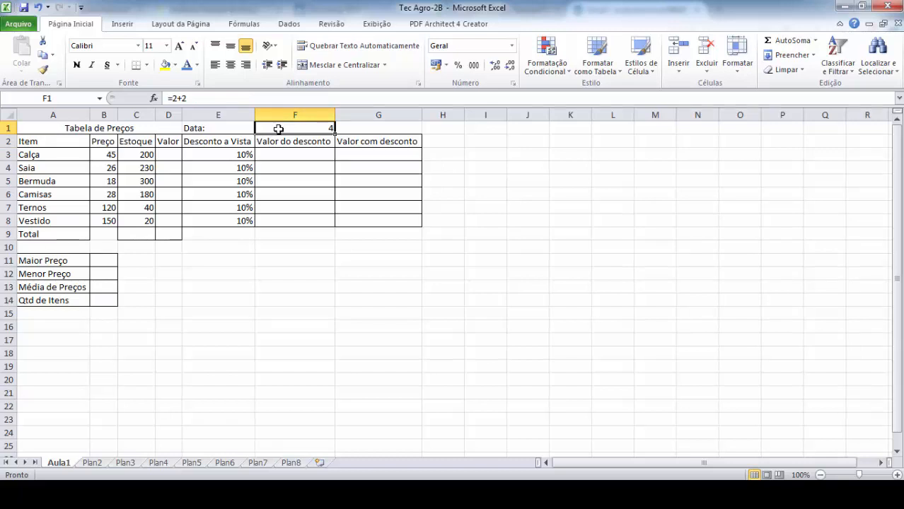
key(ctrl+z)
key(ctrl+z)
key(ctrl+z)
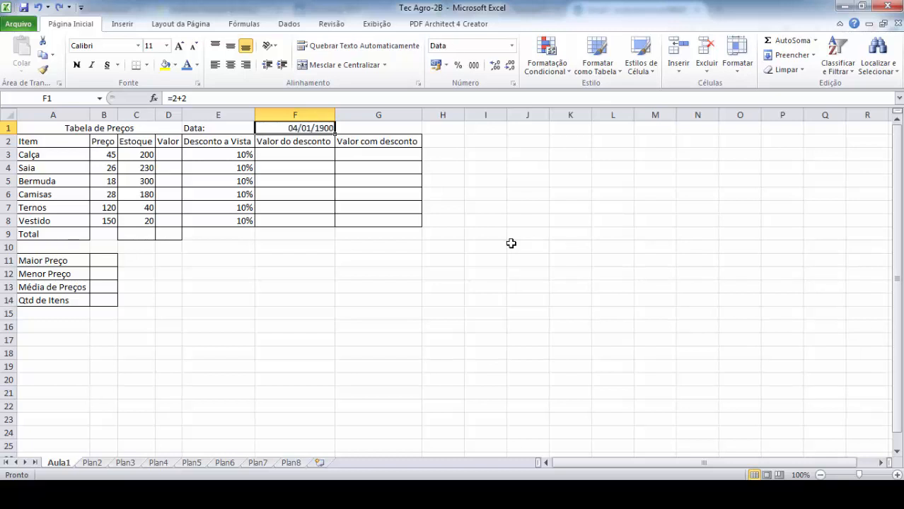
key(Delete)
click(300, 298)
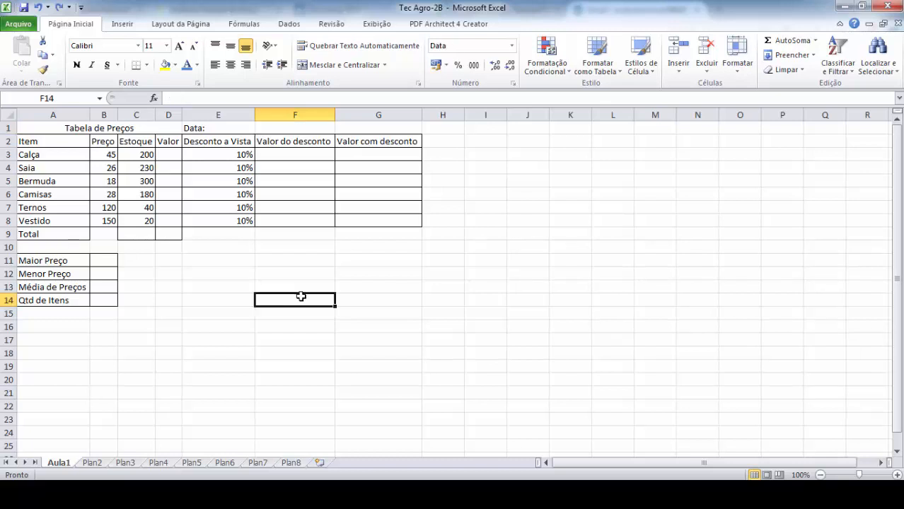
Enter the formula =agora() in F1 and check the entry in the formula bar
click(304, 130)
text(=agora)
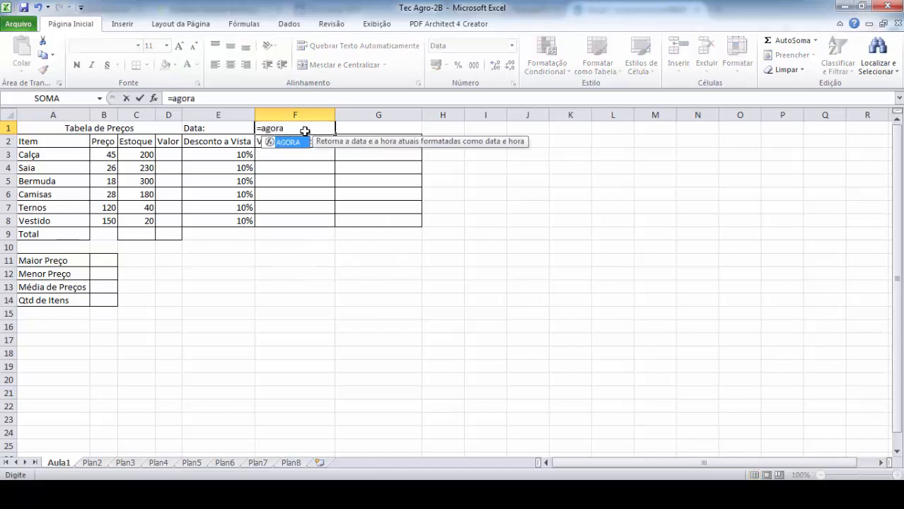
text(())
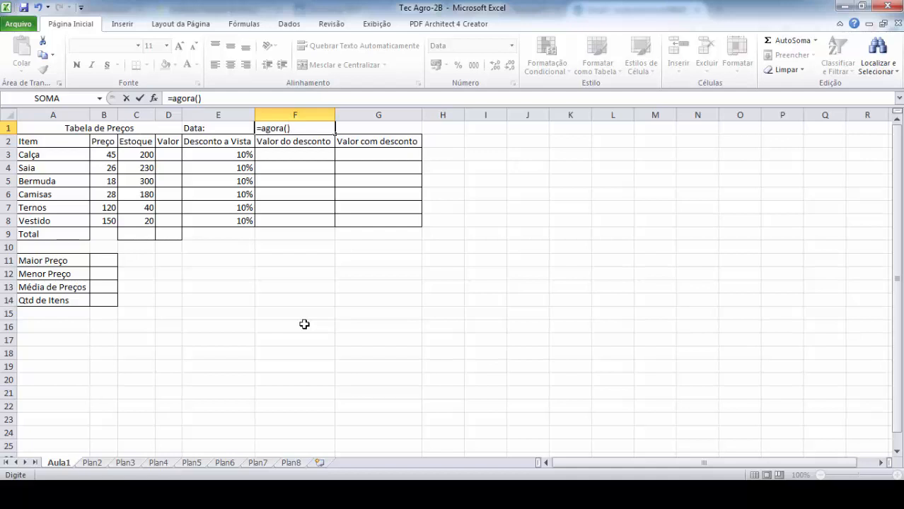
key(Return)
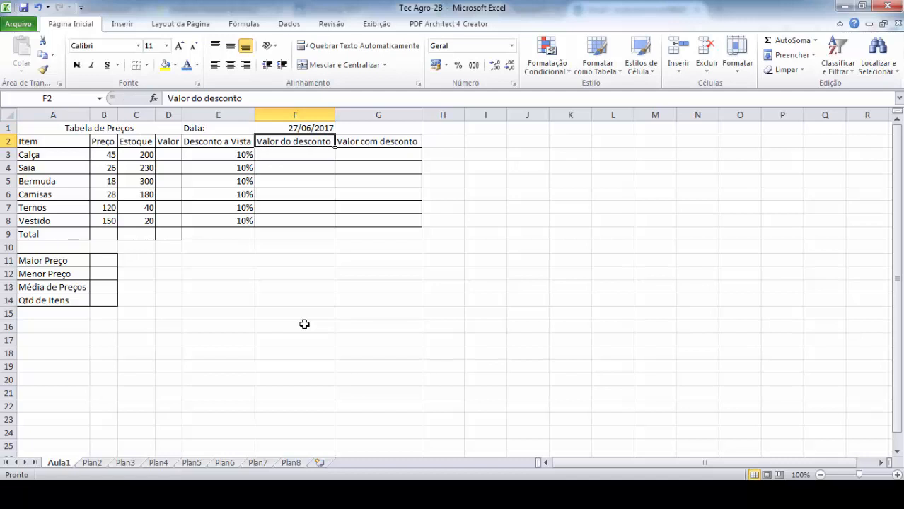
click(291, 125)
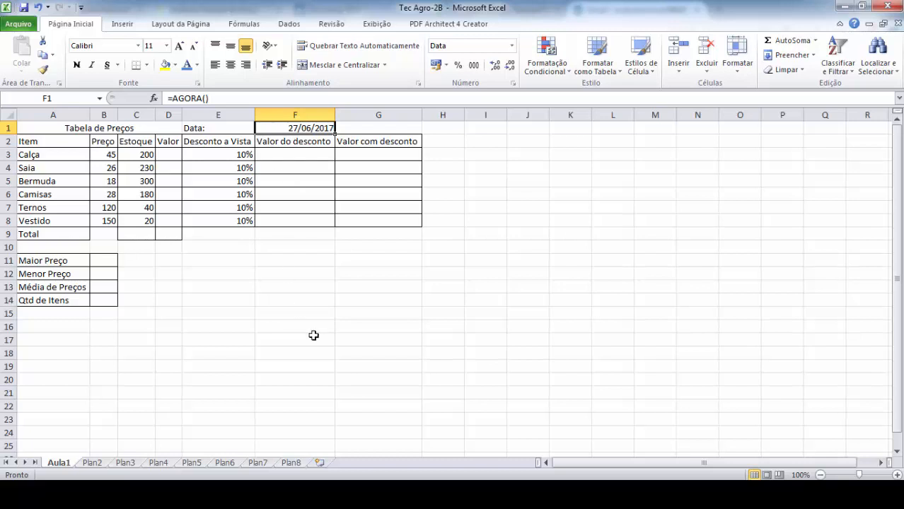
Clear F1 and enter the formula =agora() again
key(Delete)
text(=)
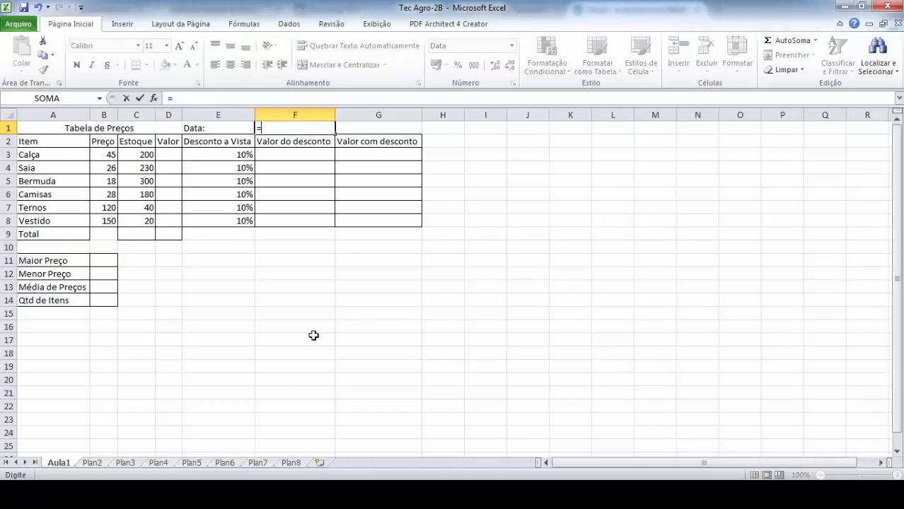
text(agora())
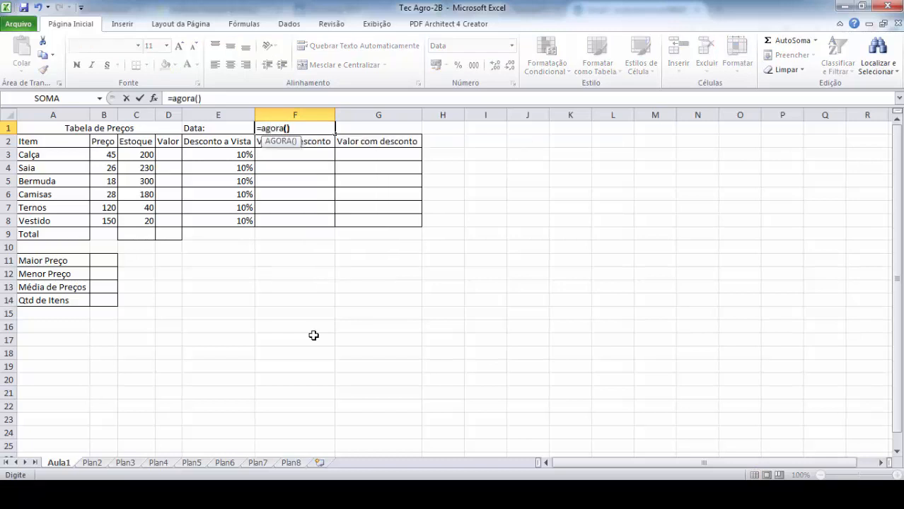
key(Return)
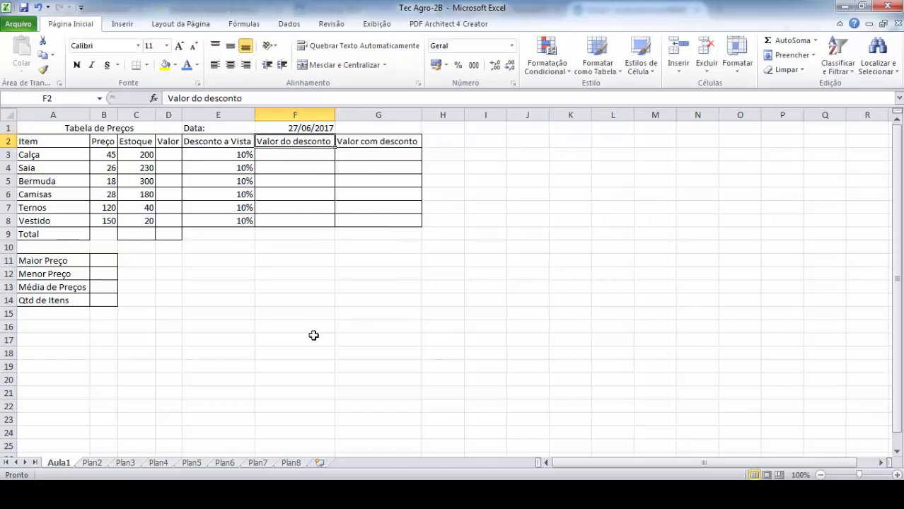
Apply the Data Abreviada number format to the date in F1
click(308, 128)
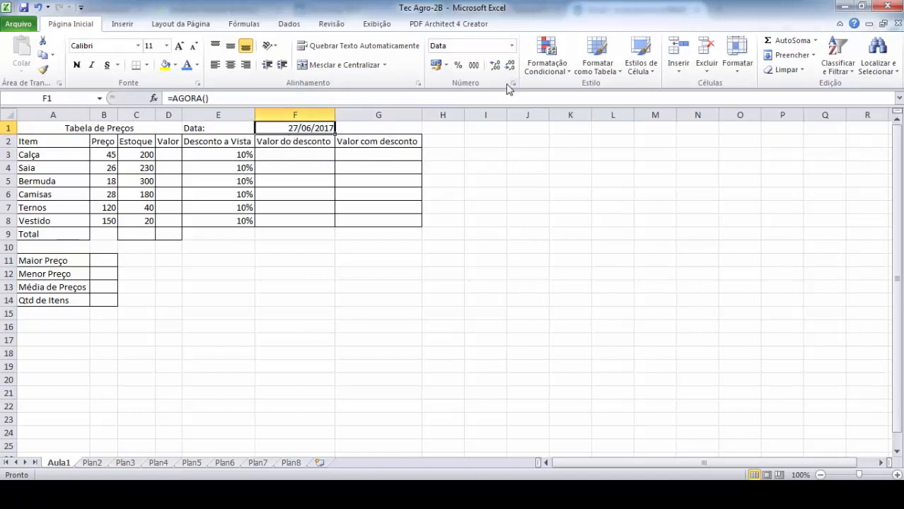
click(511, 46)
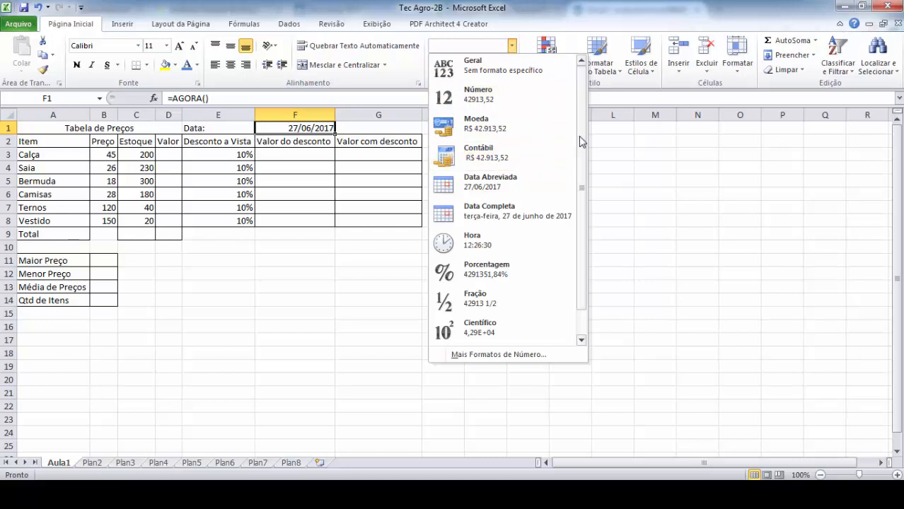
drag(579, 138, 580, 186)
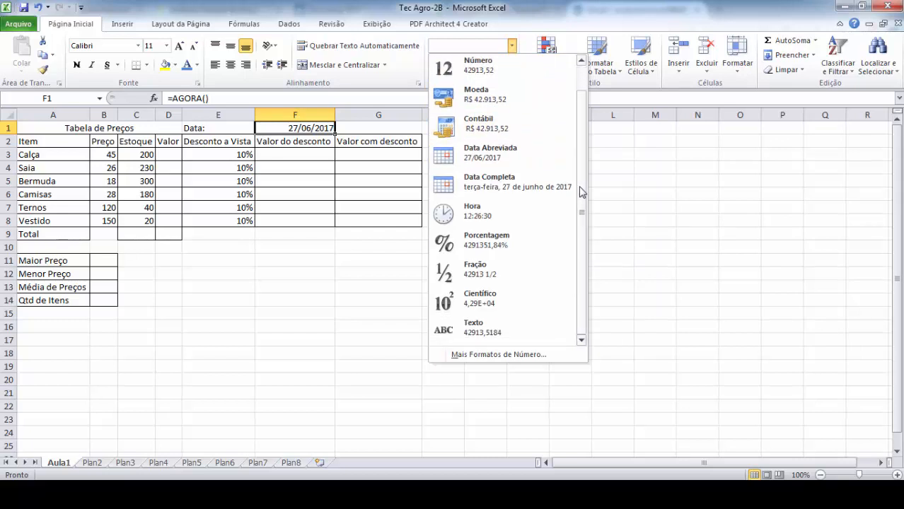
click(497, 150)
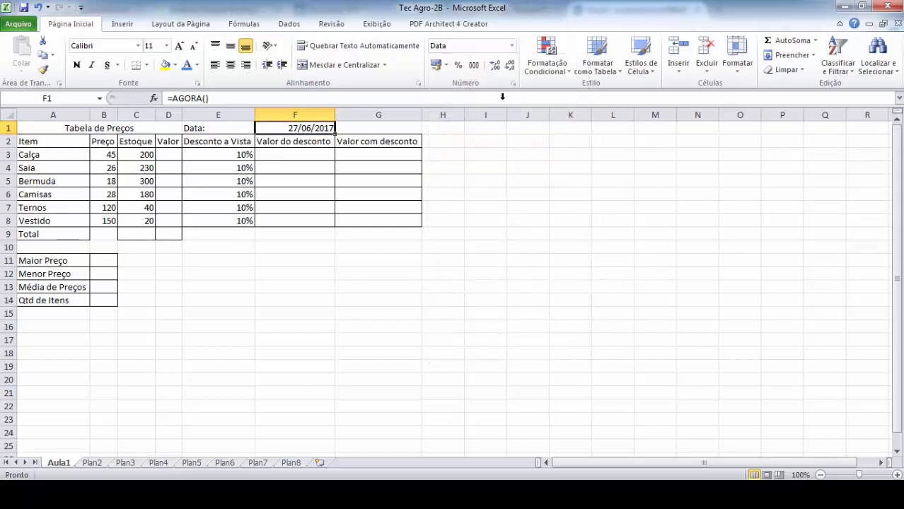
Try the Data Completa and Hora number formats on F1, and undo both format changes
click(511, 46)
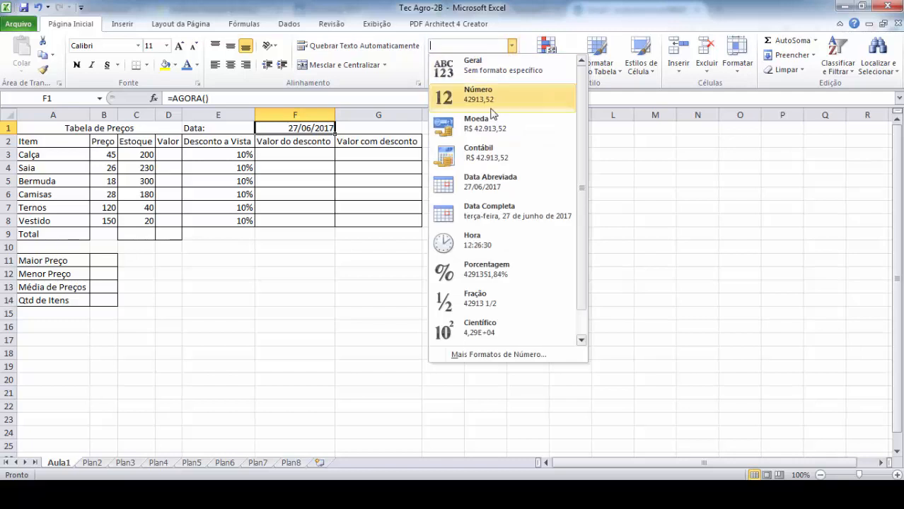
click(480, 215)
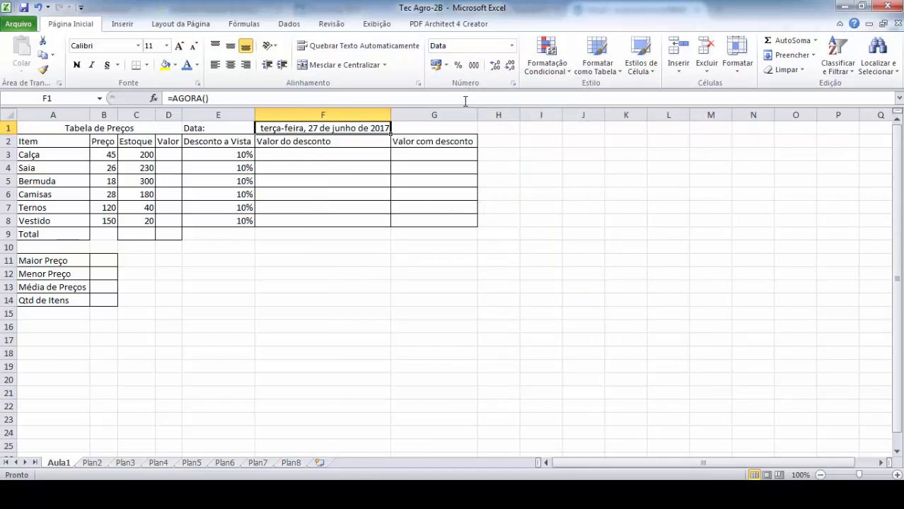
click(512, 46)
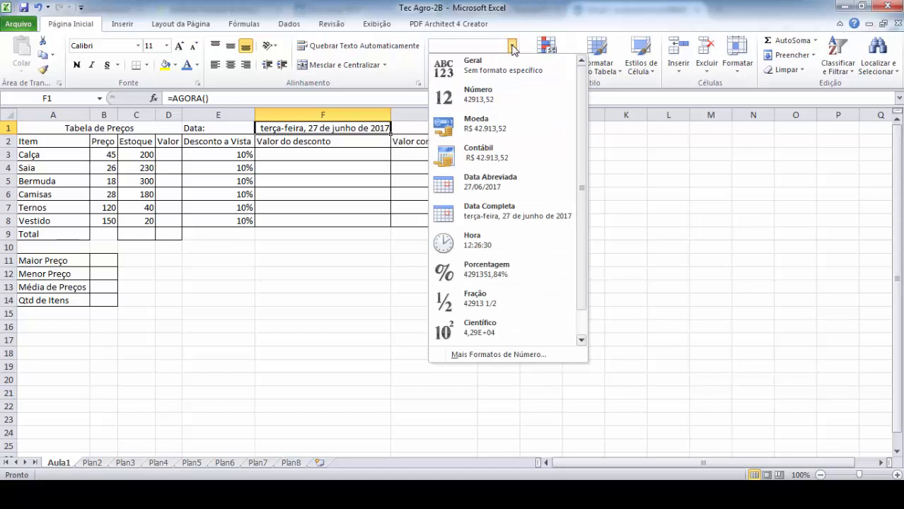
click(461, 244)
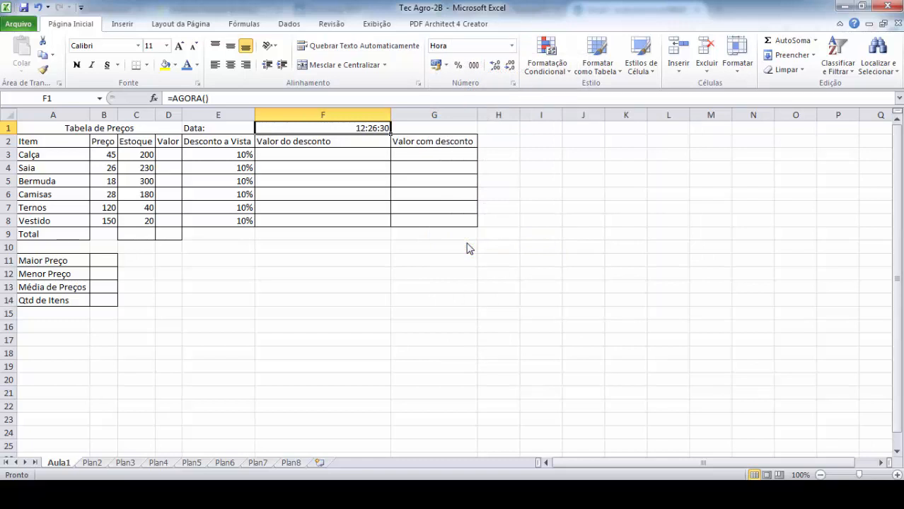
key(ctrl+z)
key(ctrl+z)
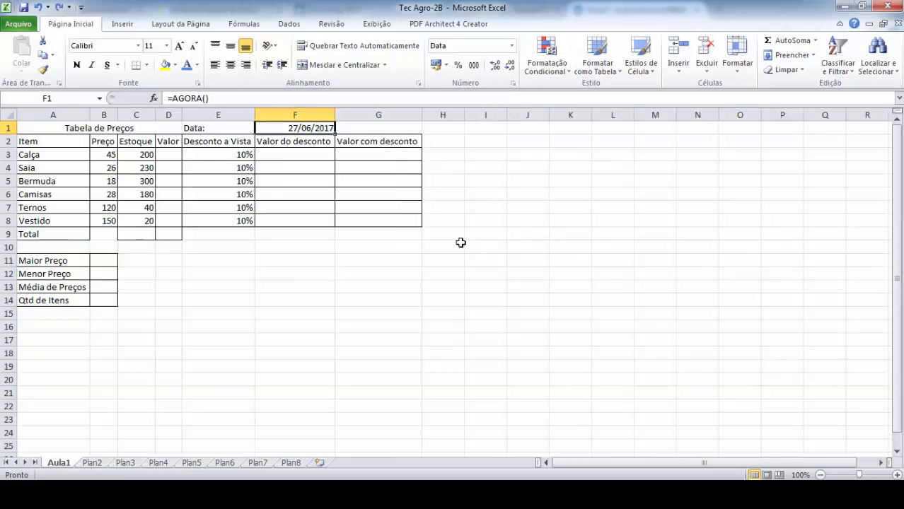
click(350, 255)
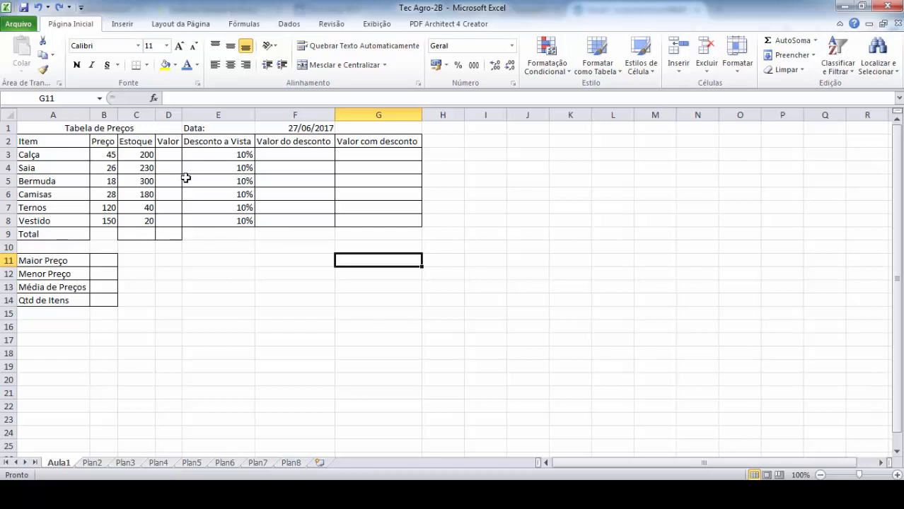
Examine the number formats available for F1 and the entries of the Preço column in B2:B8
click(297, 130)
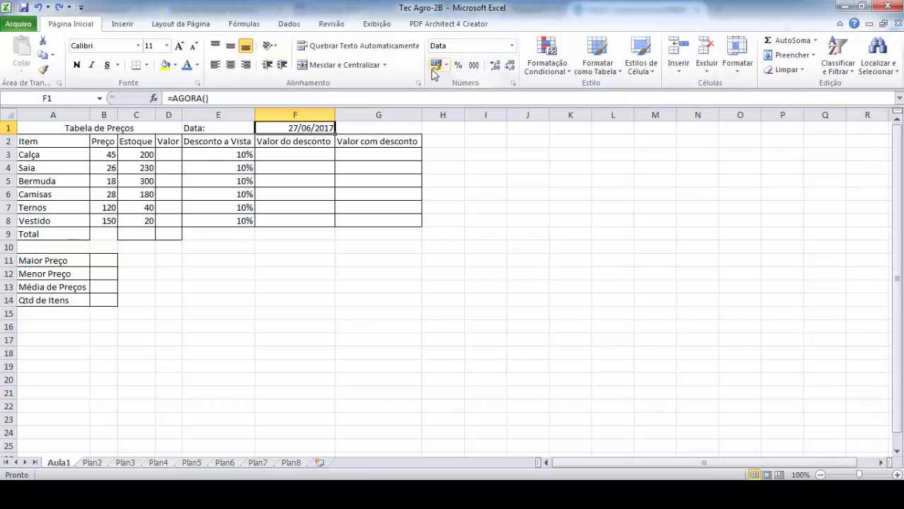
click(511, 45)
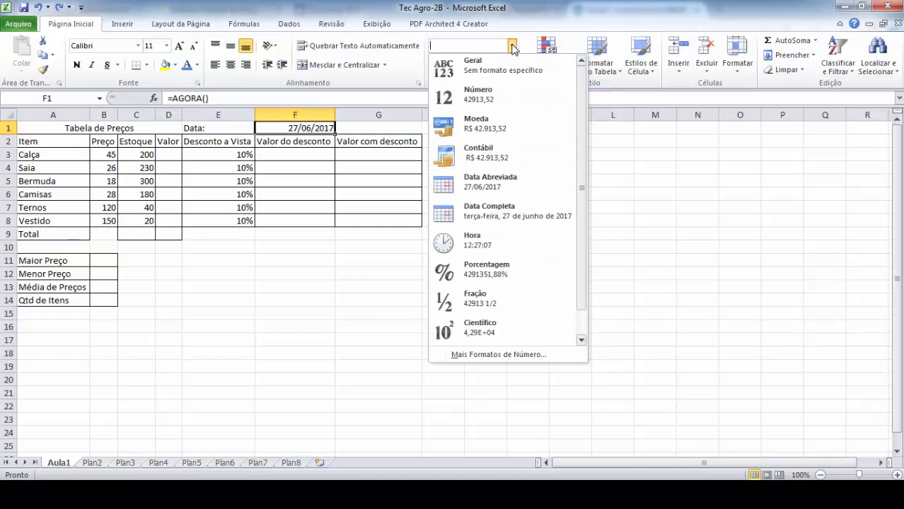
click(512, 46)
click(105, 155)
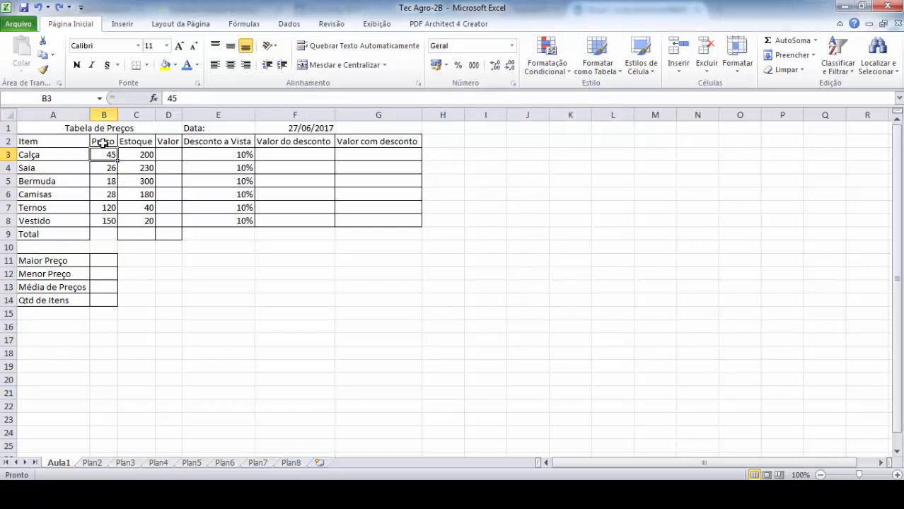
click(104, 142)
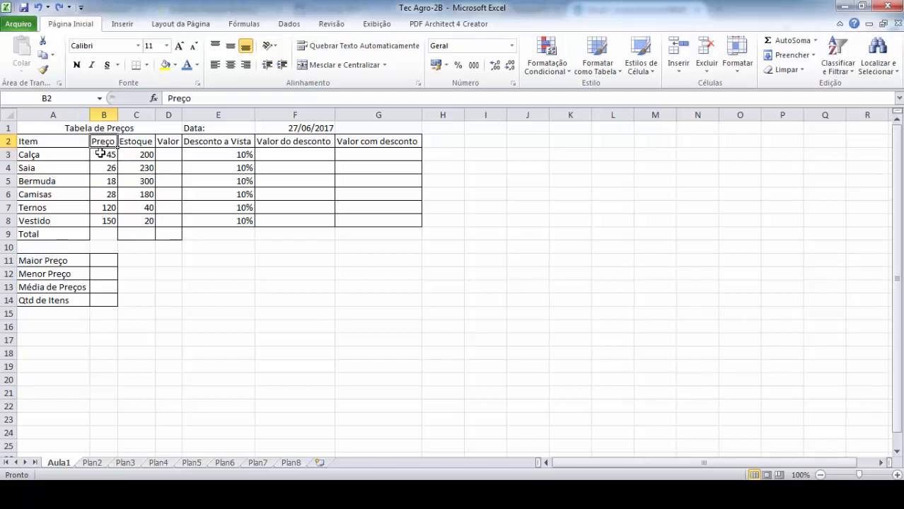
drag(100, 153, 103, 221)
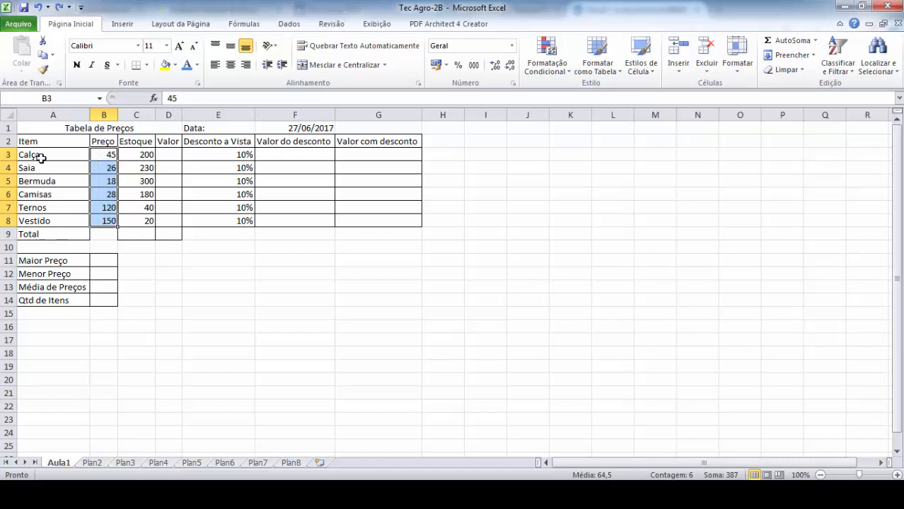
click(104, 156)
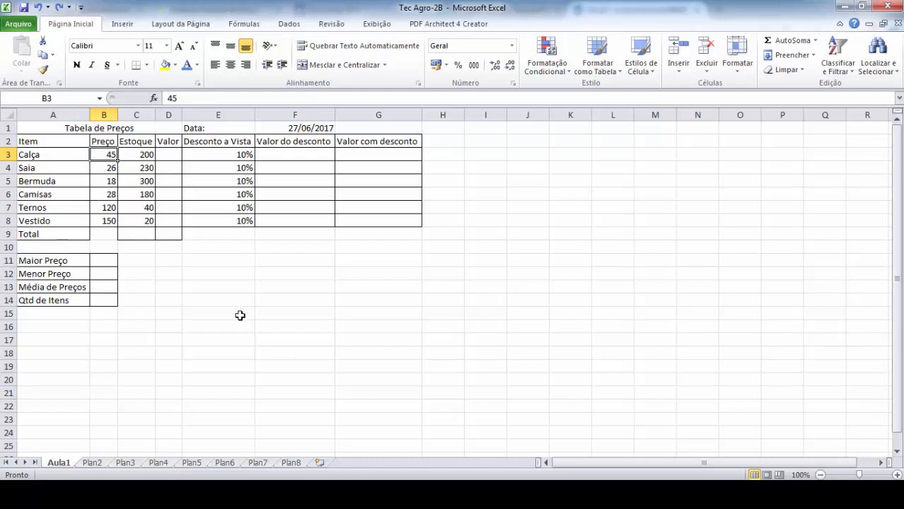
click(206, 273)
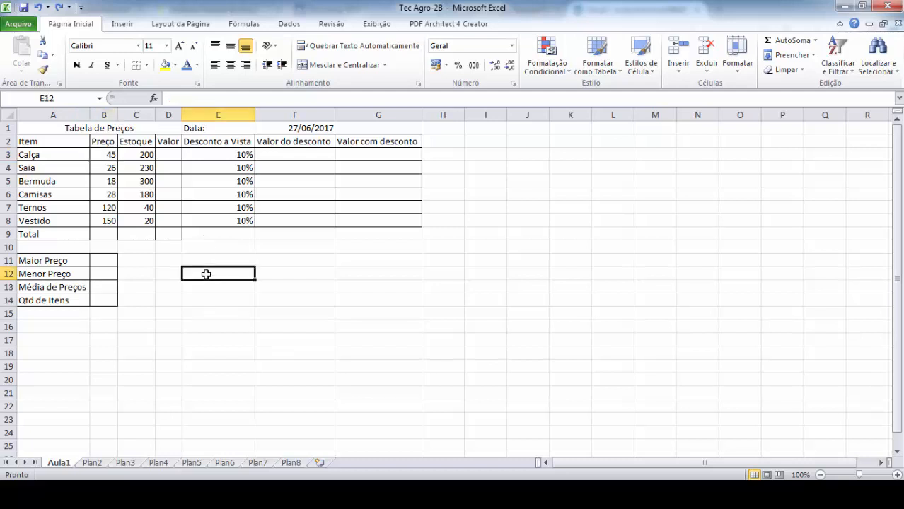
Format the item prices in B3:B8 as Moeda and check the underlying entry of B3
drag(101, 154, 104, 215)
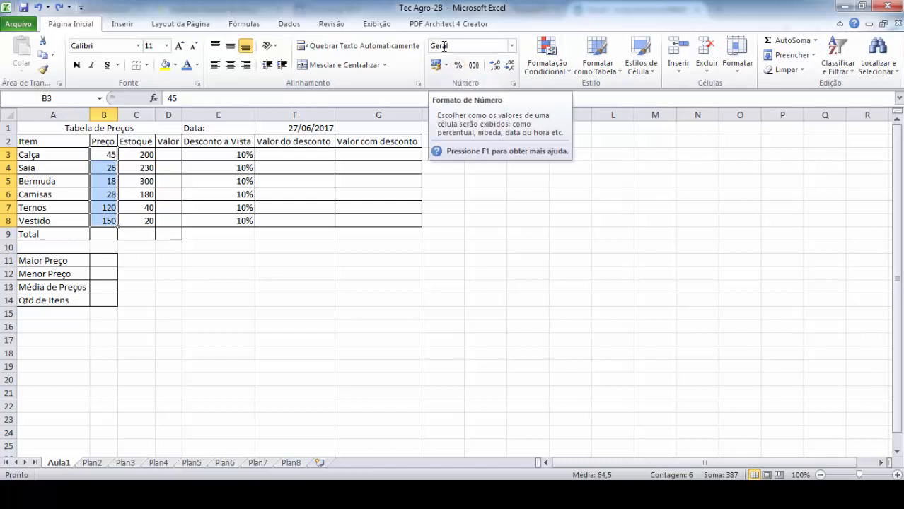
click(513, 47)
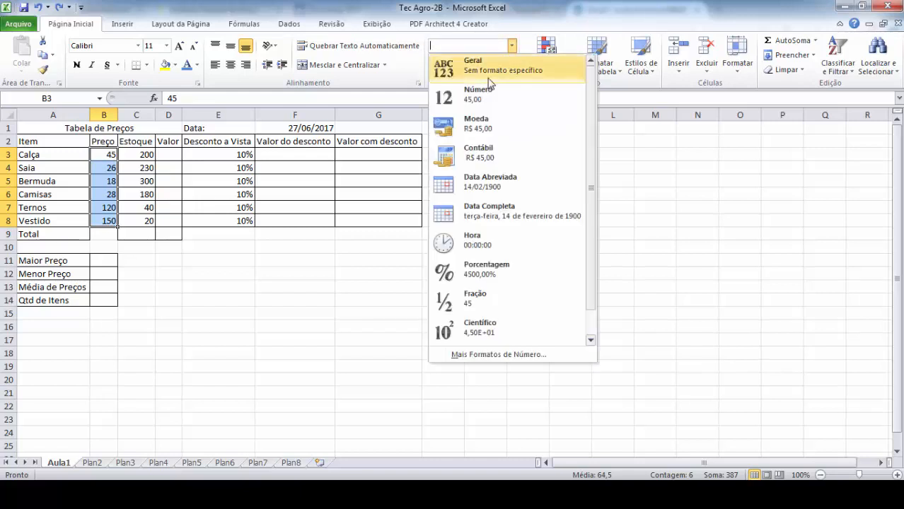
click(511, 132)
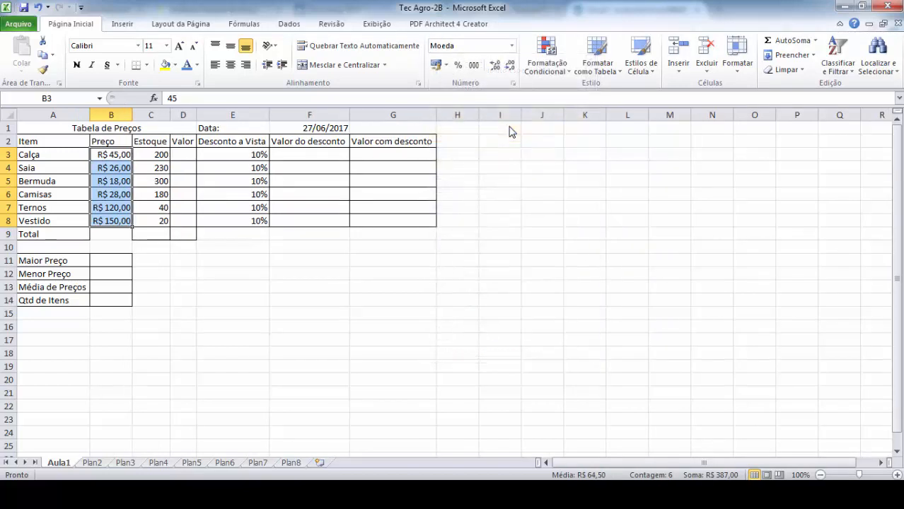
click(329, 327)
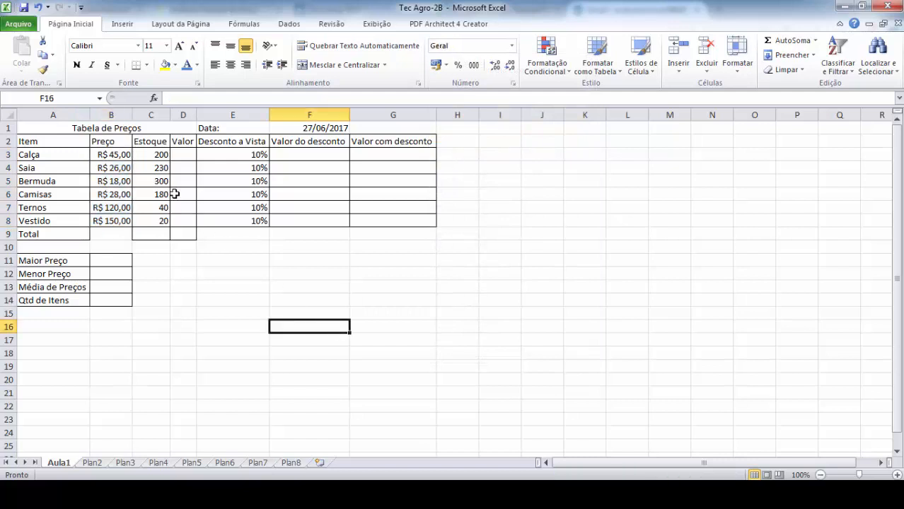
click(103, 153)
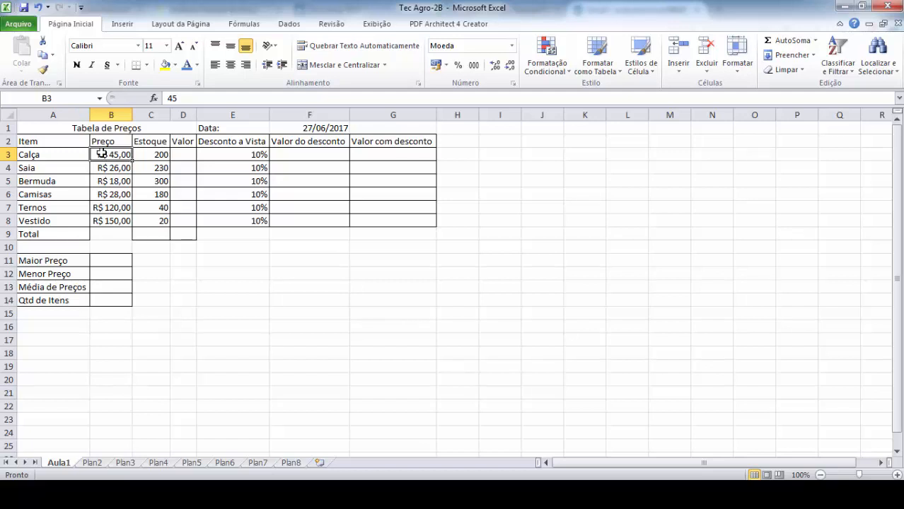
click(219, 322)
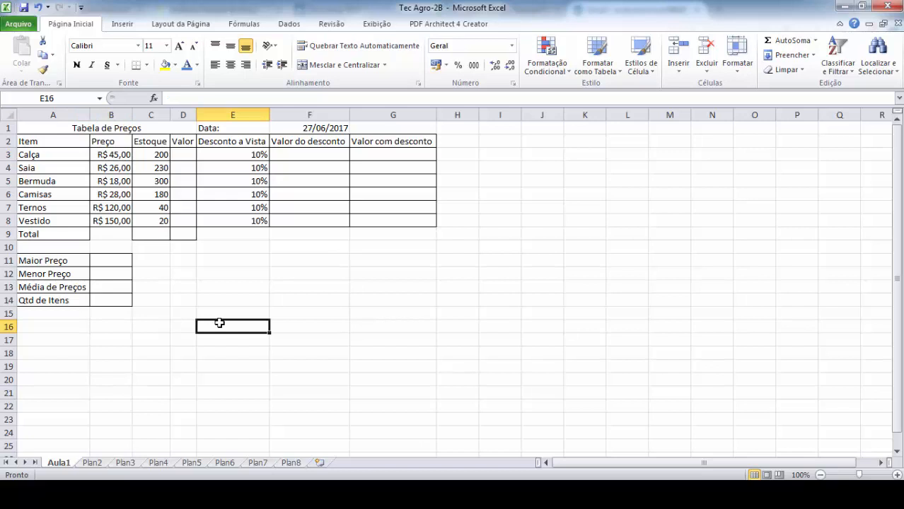
Try inserting a blank row above the Tabela de Preços title row, and undo the insertion
click(5, 128)
click(282, 341)
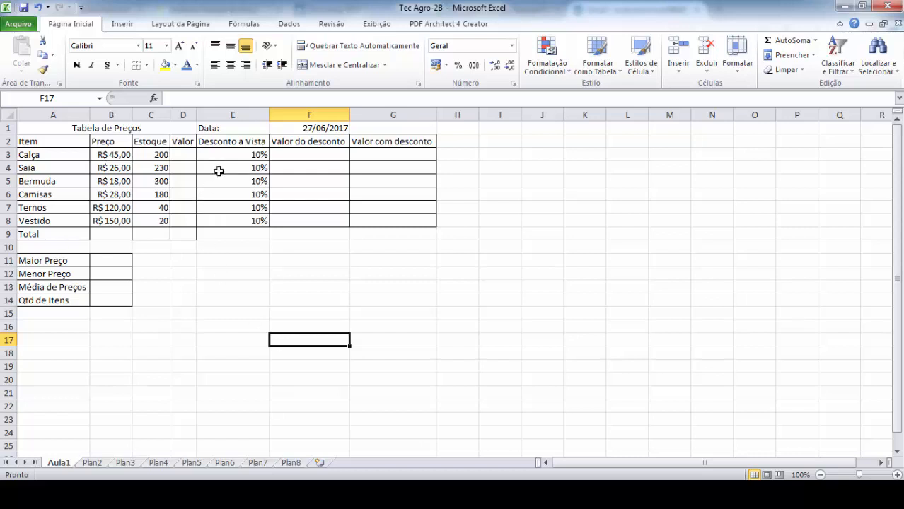
click(210, 264)
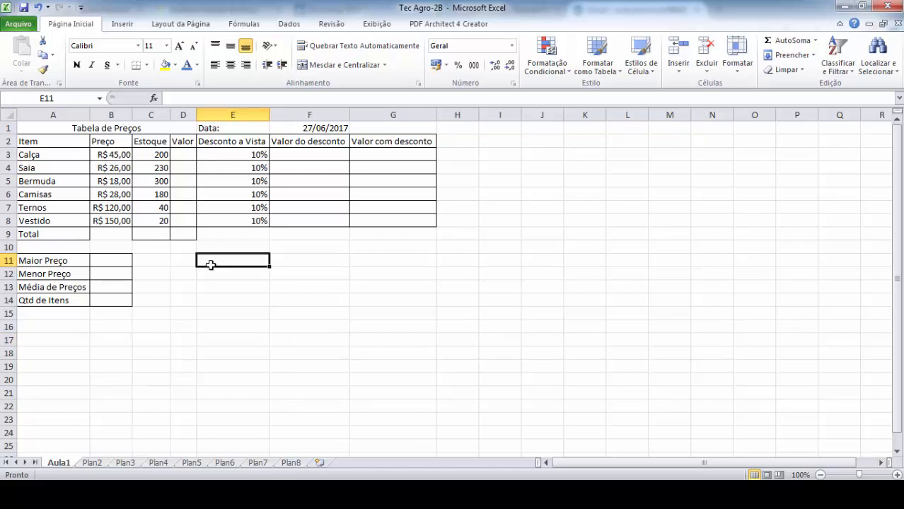
click(3, 128)
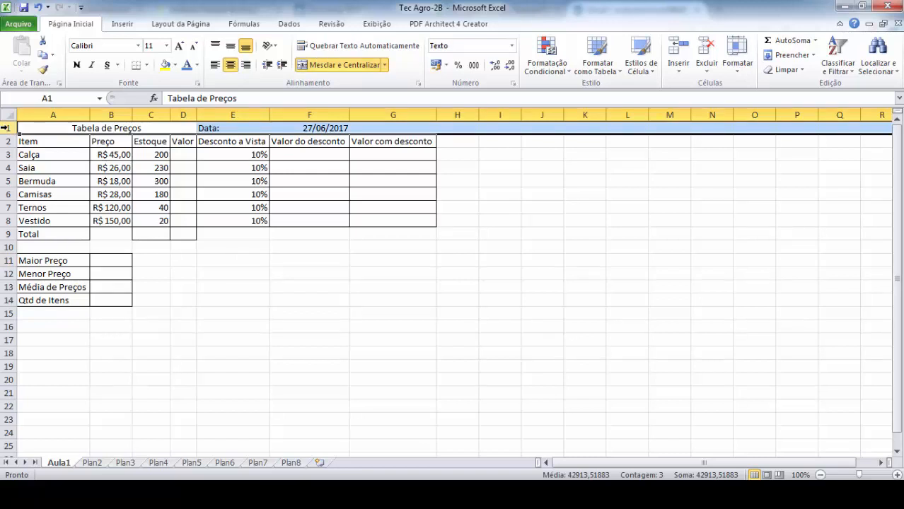
click(233, 331)
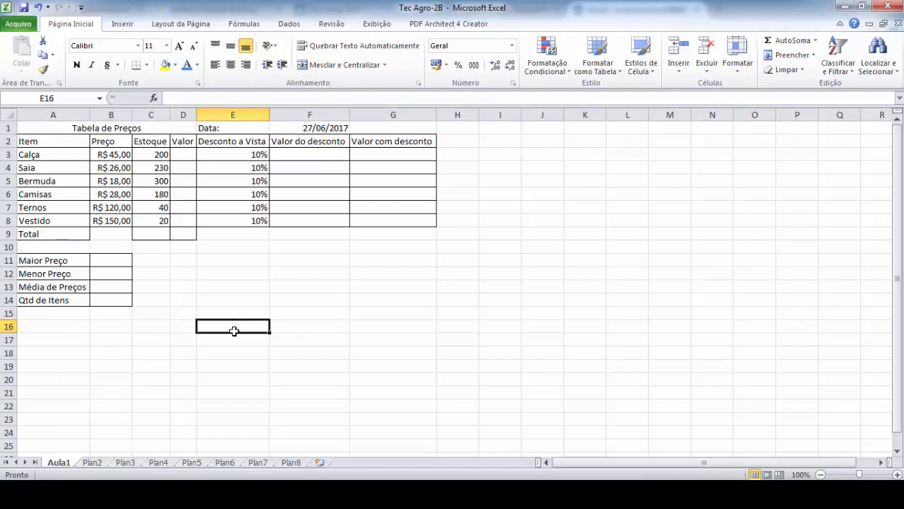
click(6, 128)
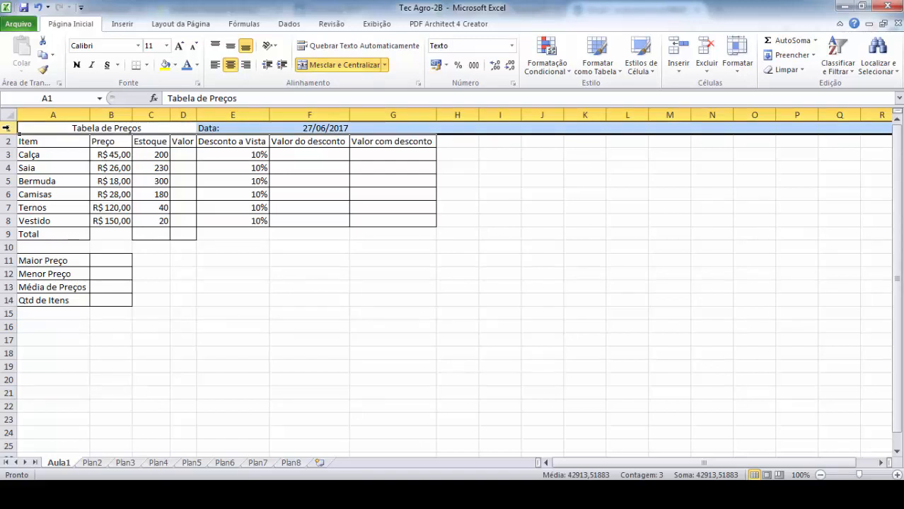
right_click(6, 128)
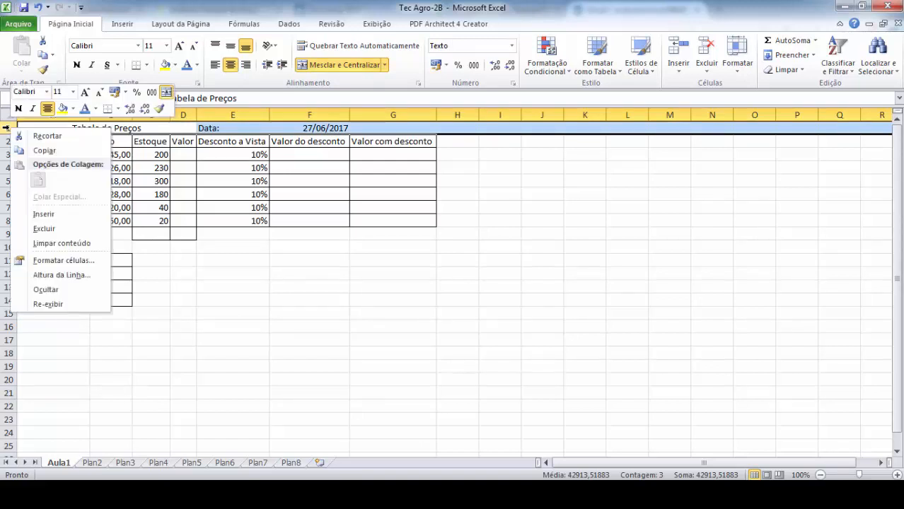
click(61, 222)
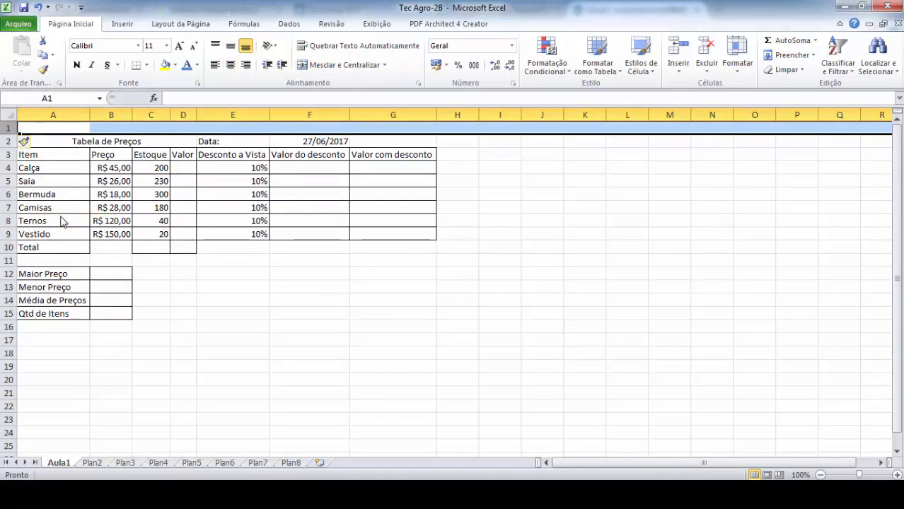
key(ctrl+z)
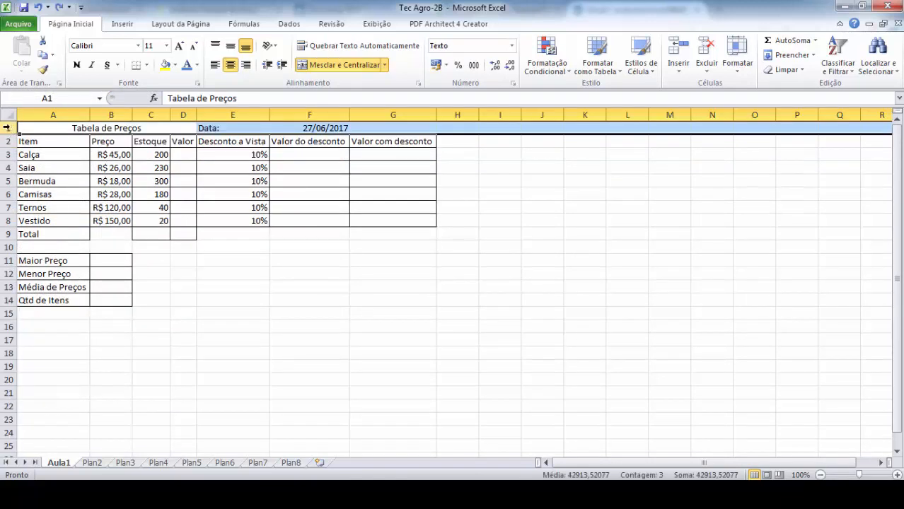
Insert a blank row above the Tabela de Preços title row
right_click(8, 129)
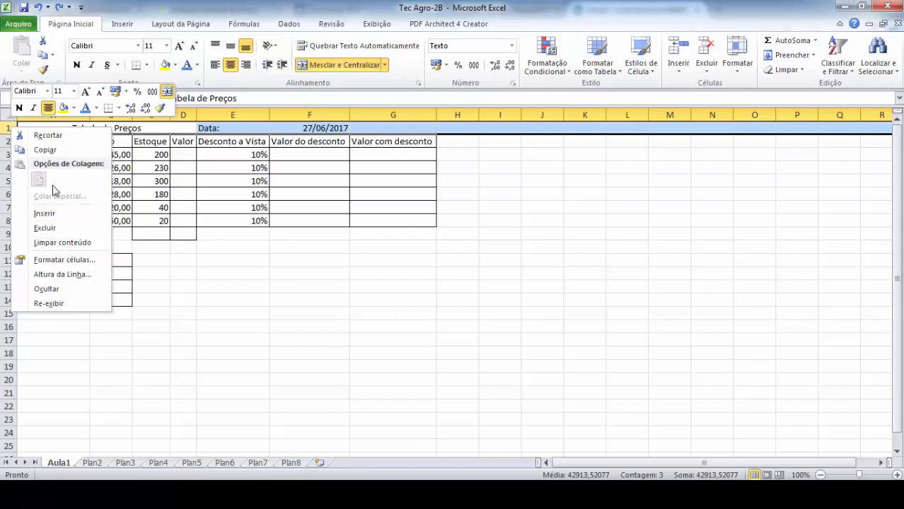
click(69, 216)
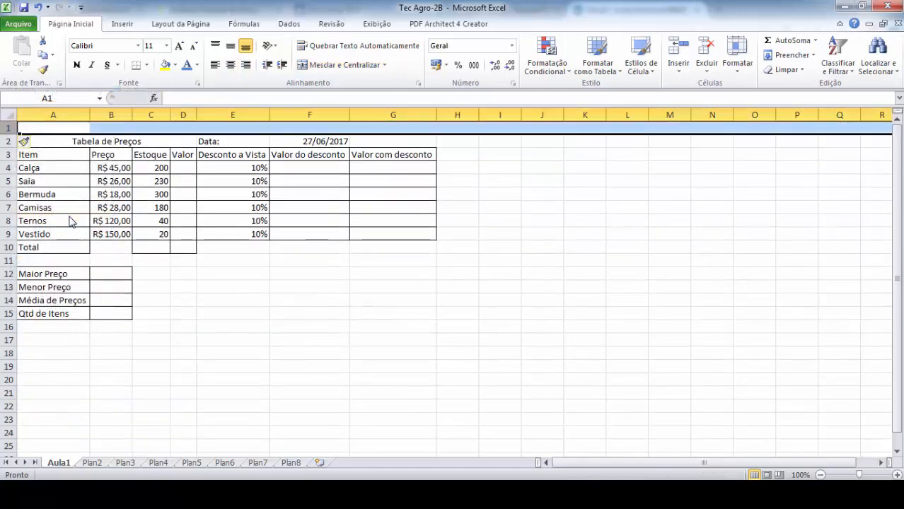
click(223, 323)
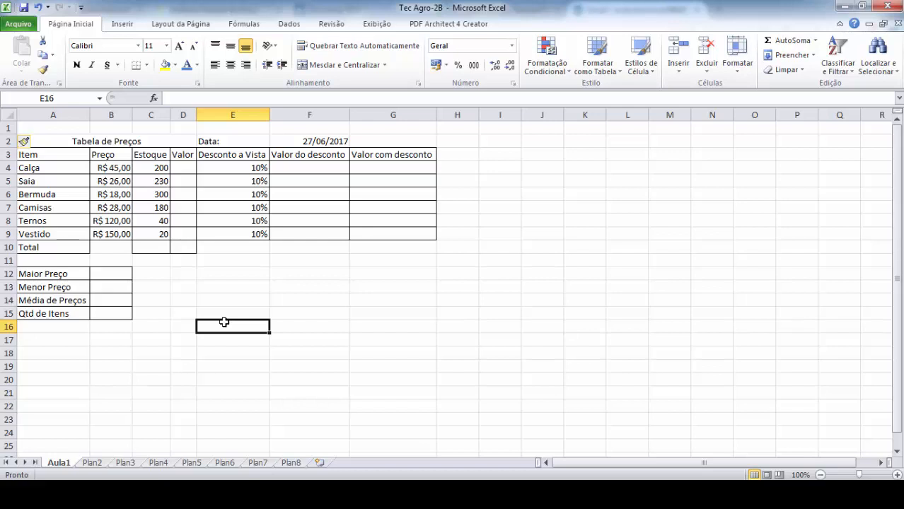
Enter the heading AULA EXCEL in cell A1
click(70, 127)
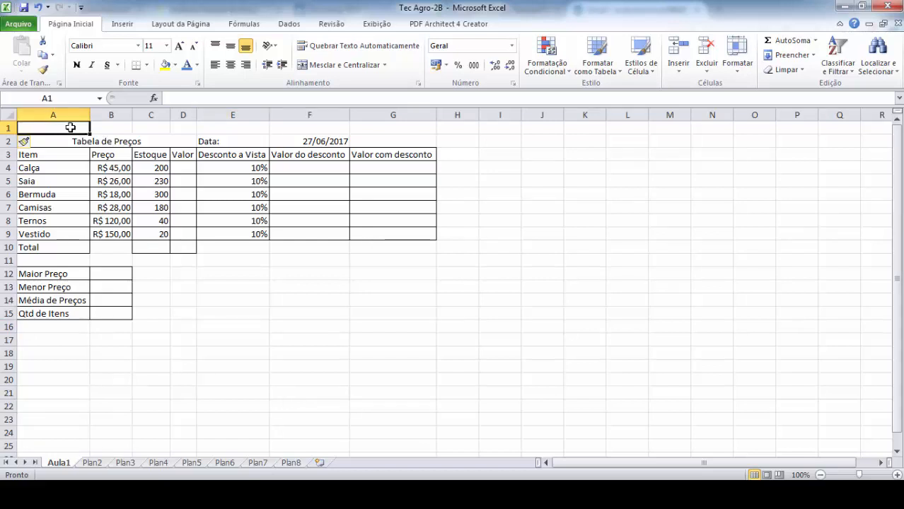
text(aula)
key(BackSpace)
key(BackSpace)
key(BackSpace)
key(BackSpace)
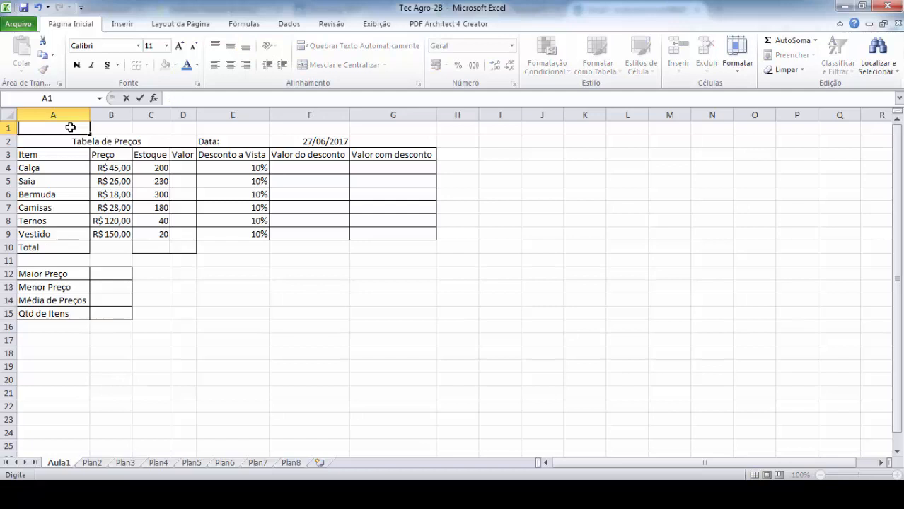
text(AULA EXCEL)
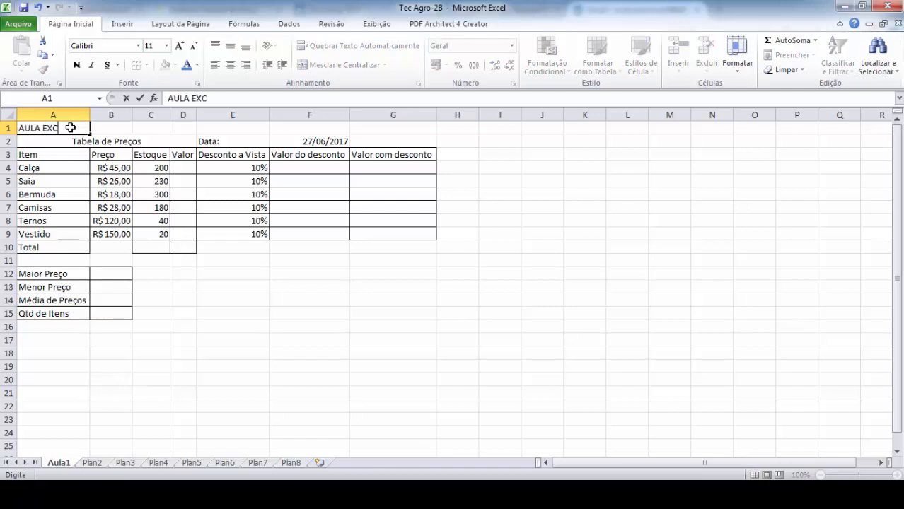
click(203, 338)
click(59, 128)
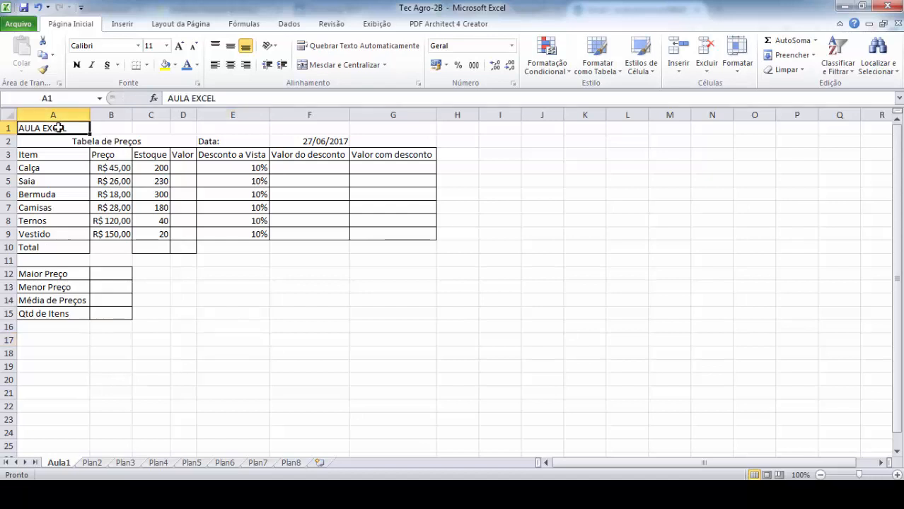
click(274, 308)
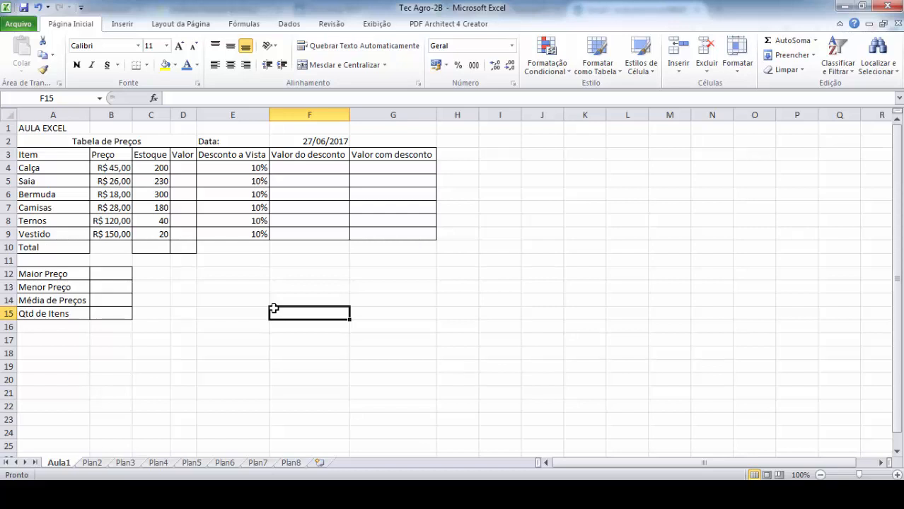
click(224, 297)
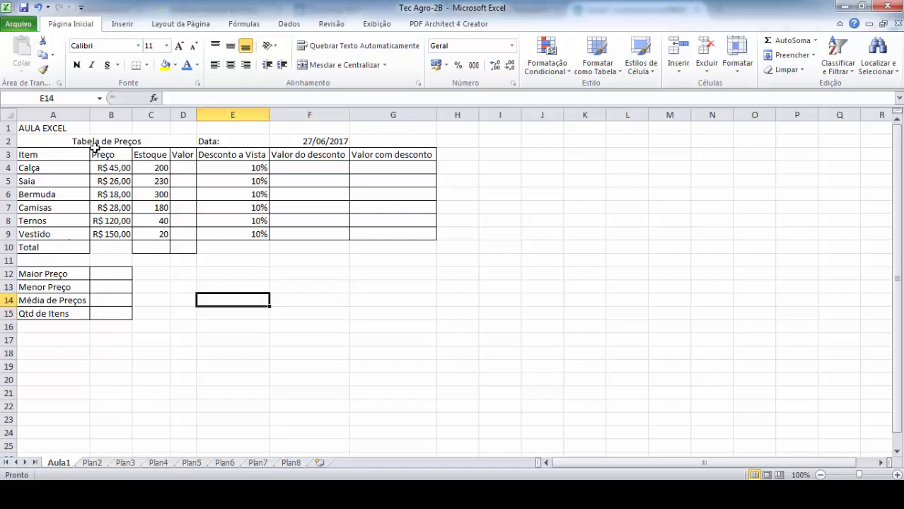
click(71, 129)
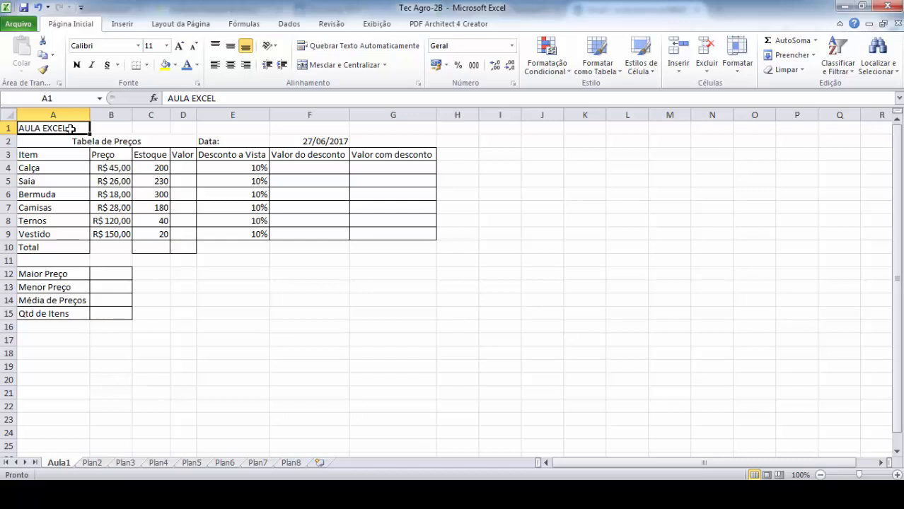
click(270, 262)
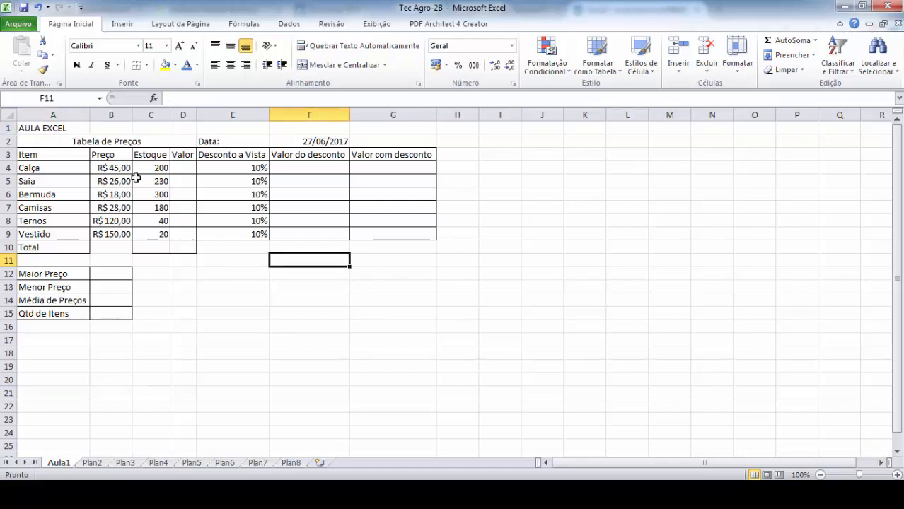
Try merging and centering the AULA EXCEL heading across A1:G1, and undo the merge
click(74, 128)
drag(73, 128, 382, 128)
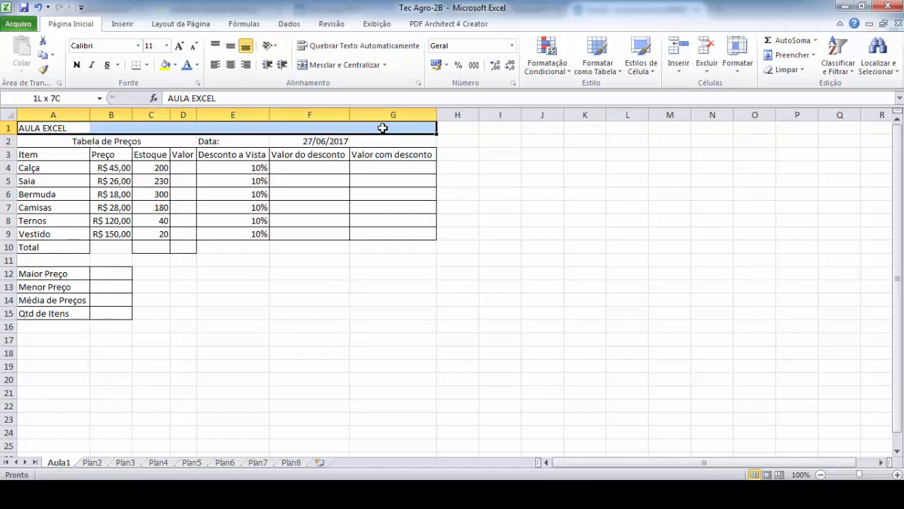
drag(382, 128, 382, 128)
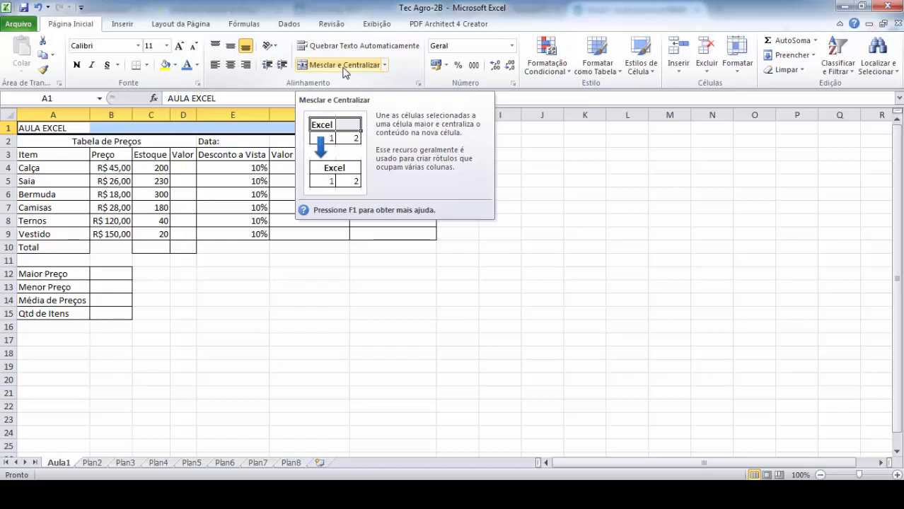
click(343, 65)
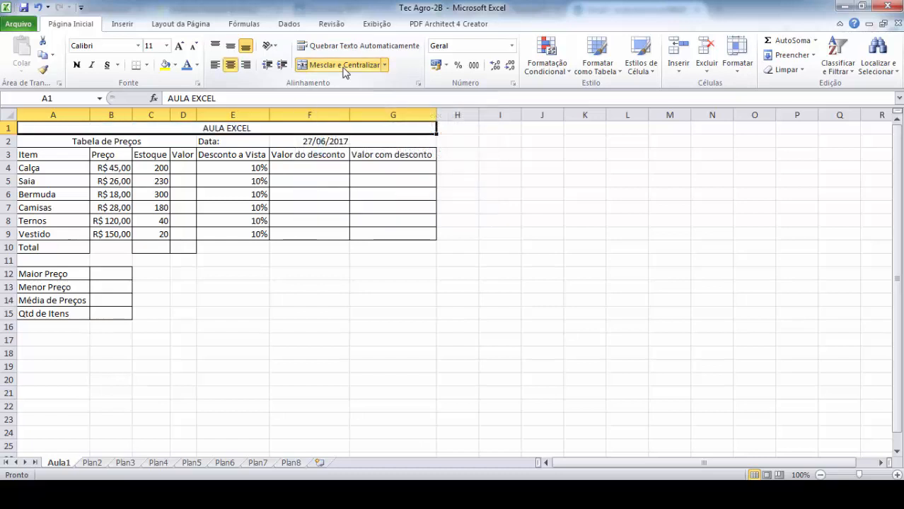
click(312, 297)
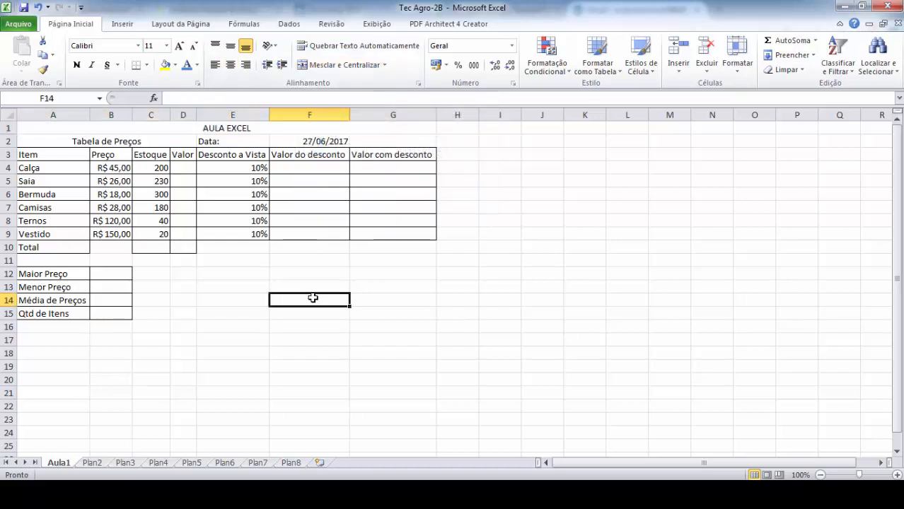
click(355, 129)
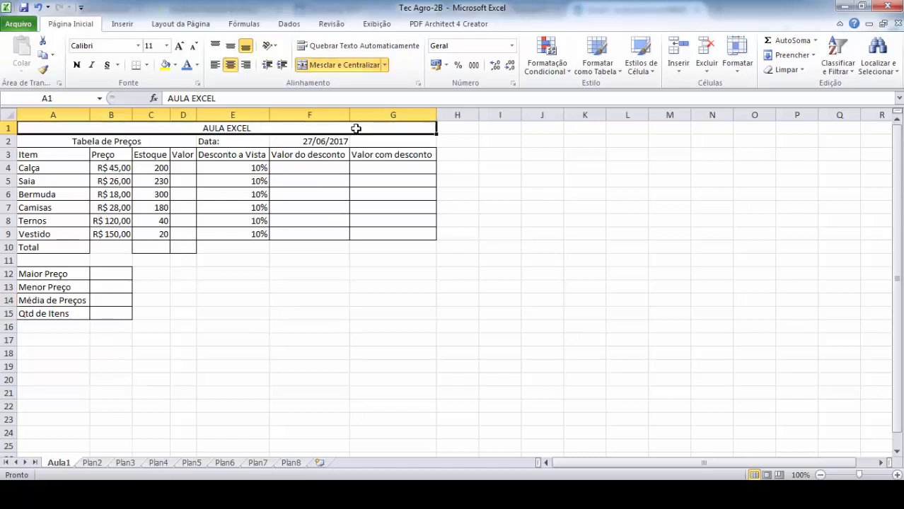
click(329, 372)
key(ctrl+z)
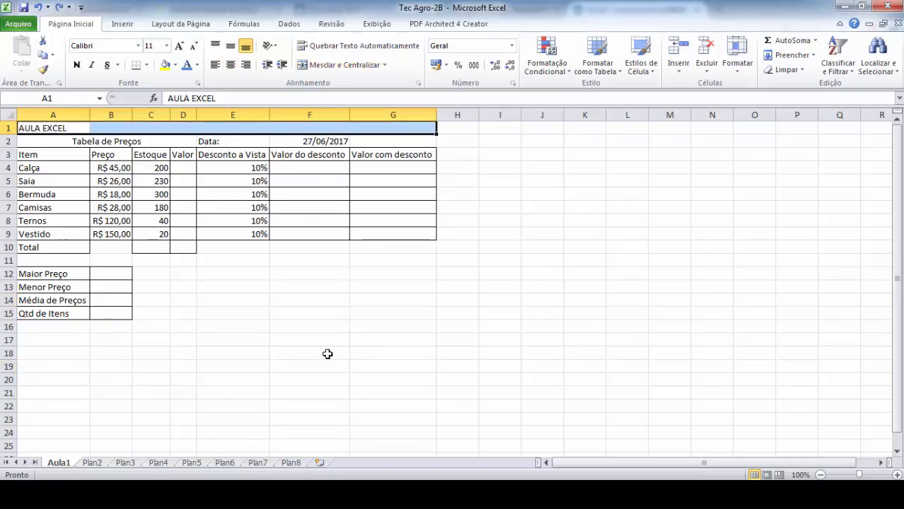
Examine the separate cells of row 1 one by one from A1 to G1, and return to A1
click(327, 354)
click(74, 131)
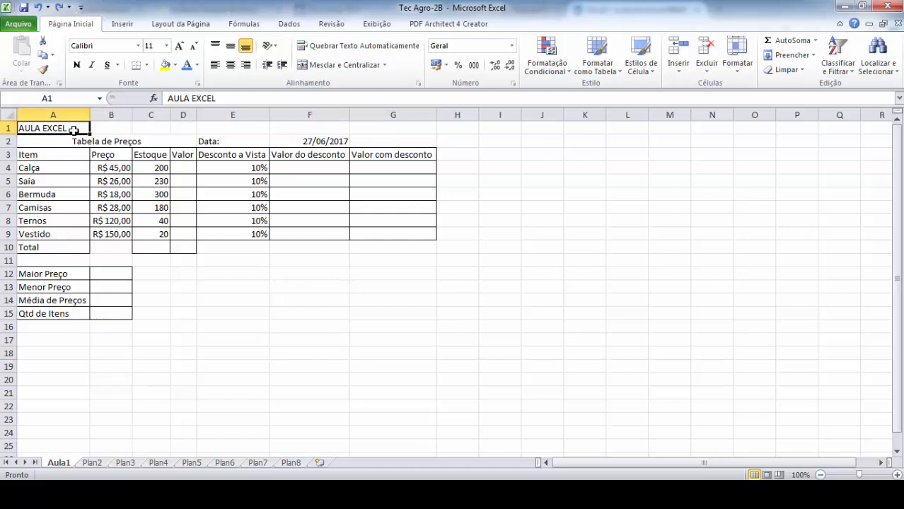
key(Right)
key(Right)
key(Right)
key(Right)
key(Right)
key(Right)
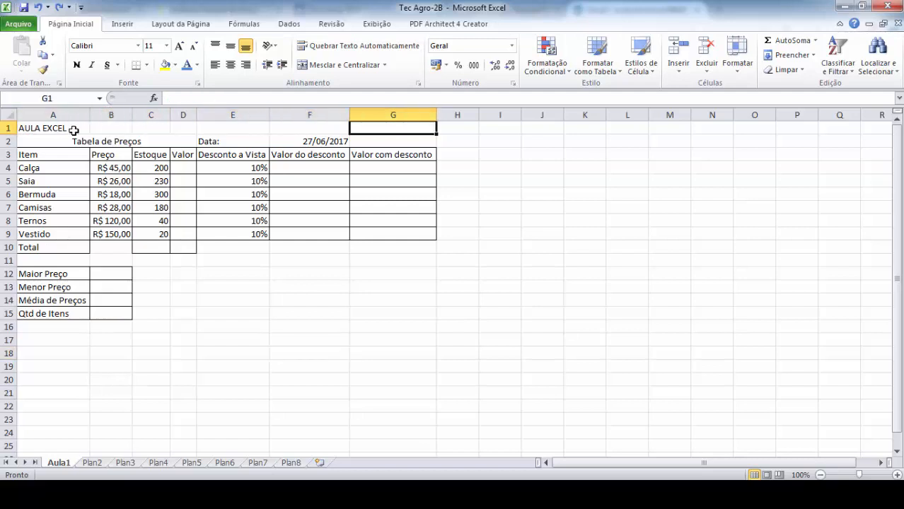
key(Left)
key(Left)
key(Left)
key(Left)
key(Left)
key(Left)
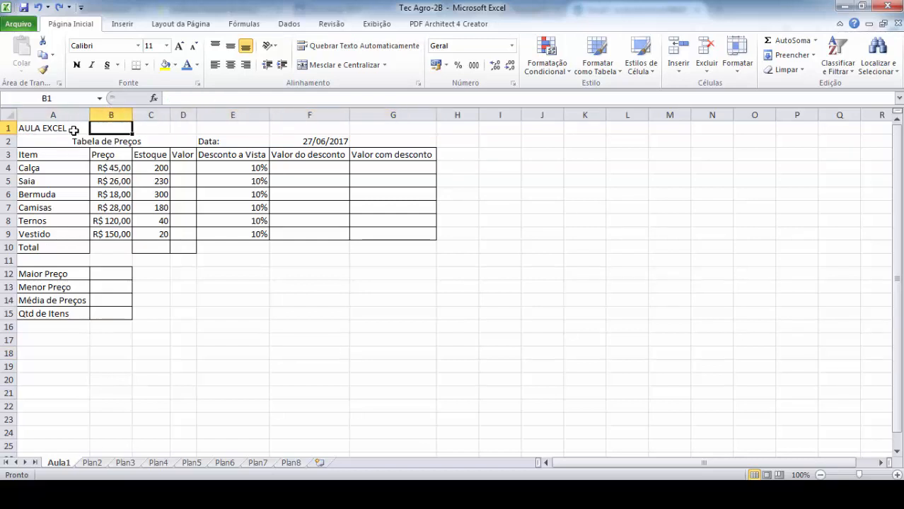
key(ctrl+Right)
key(ctrl+Left)
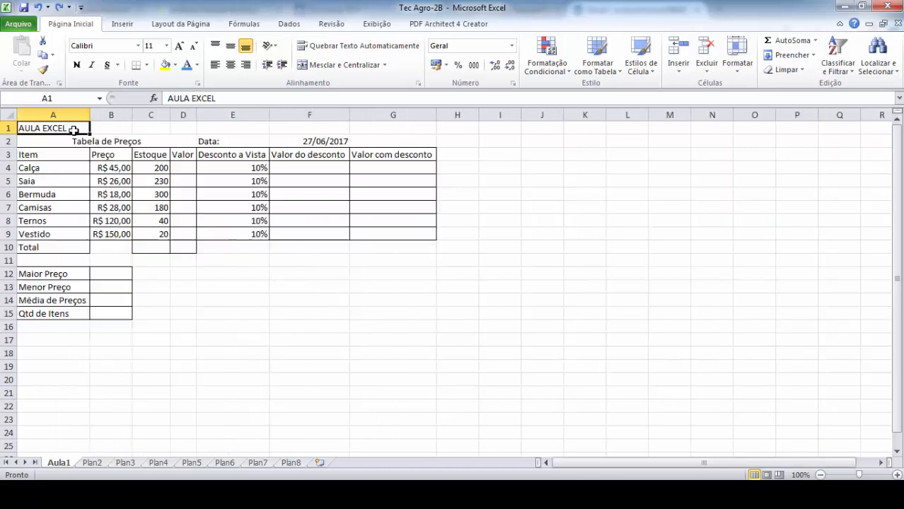
Merge and center the AULA EXCEL heading across cells A1:G1 and check the merged cell
key(shift+Right)
key(shift+Right)
key(shift+Right)
key(shift+Right)
key(shift+Right)
key(shift+Right)
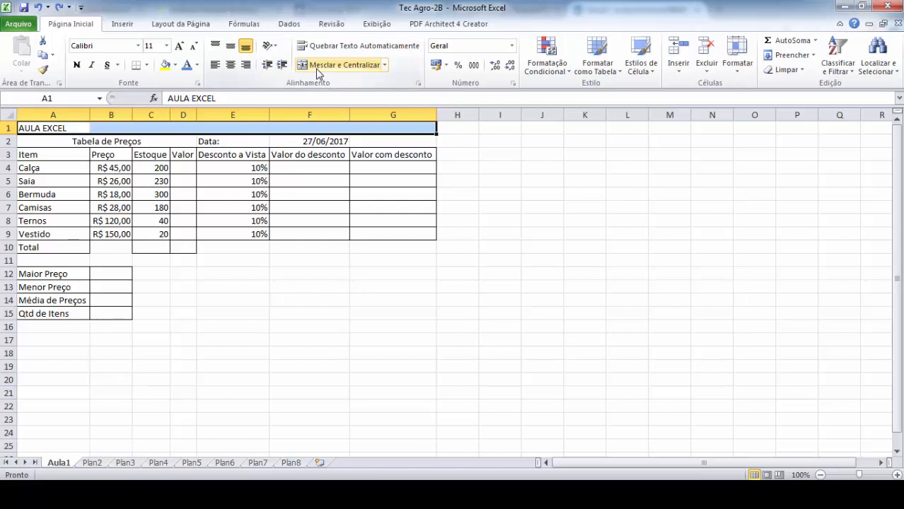
click(336, 65)
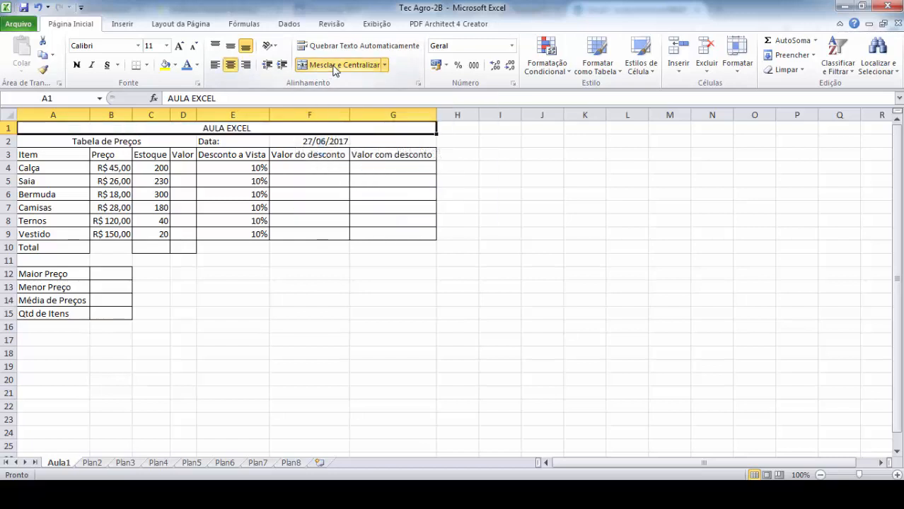
click(322, 326)
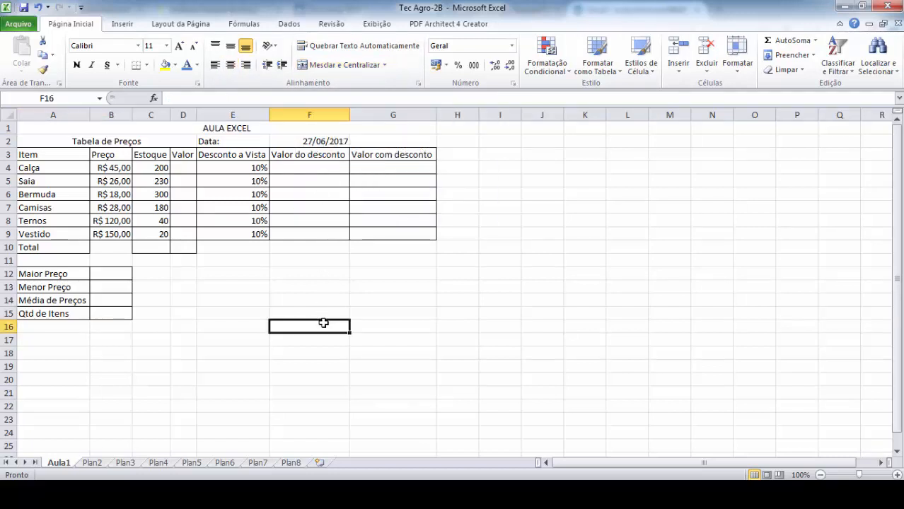
click(352, 128)
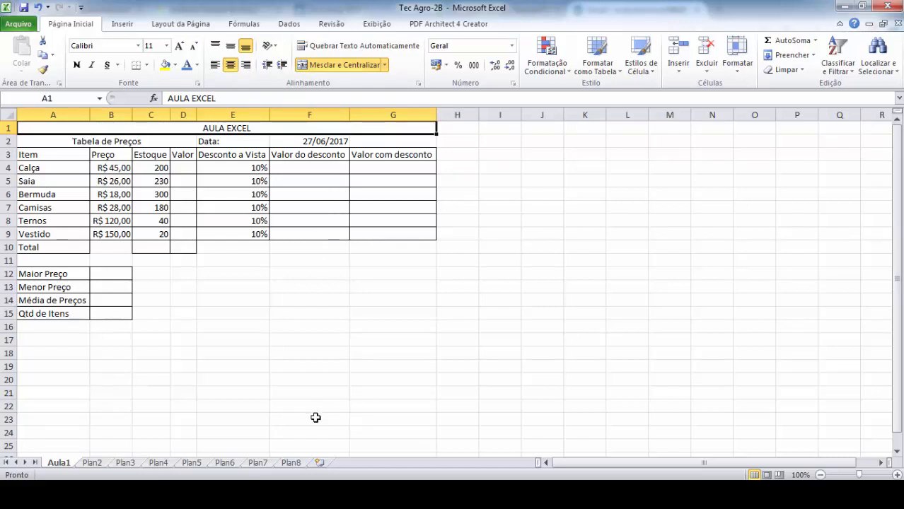
click(339, 380)
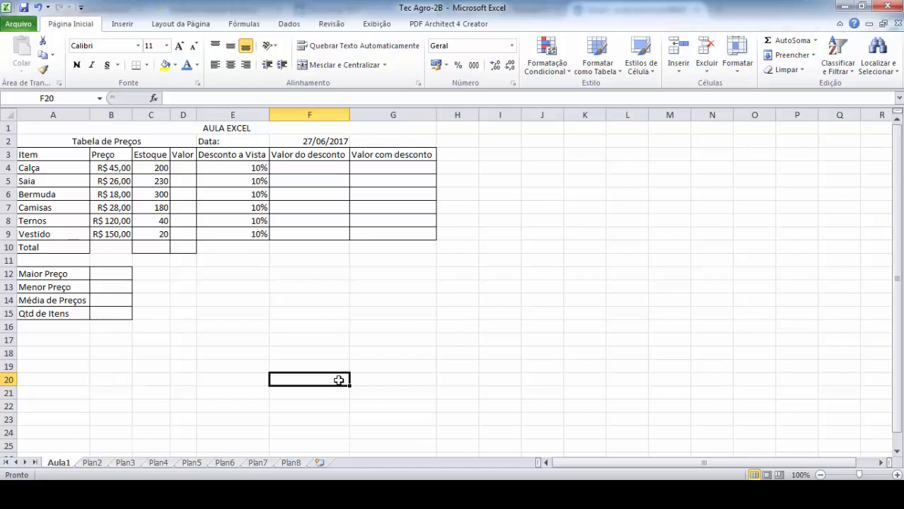
key(alt+Tab)
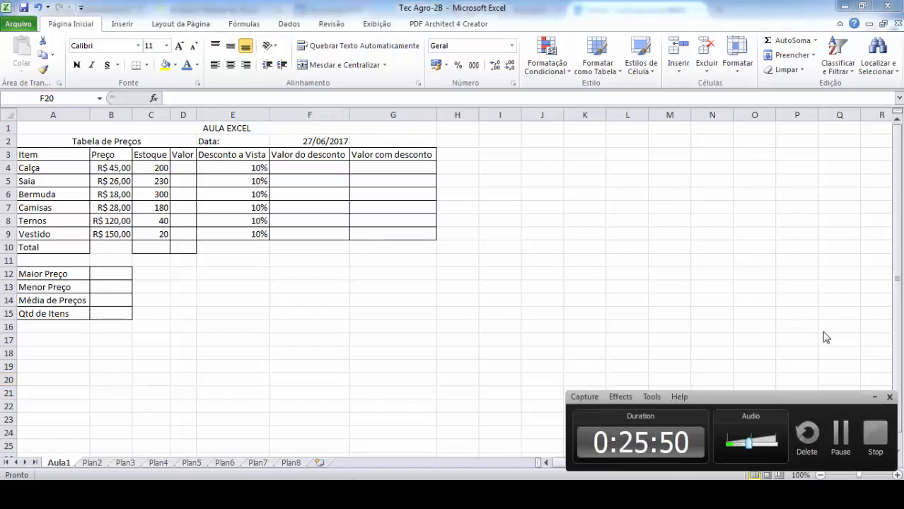